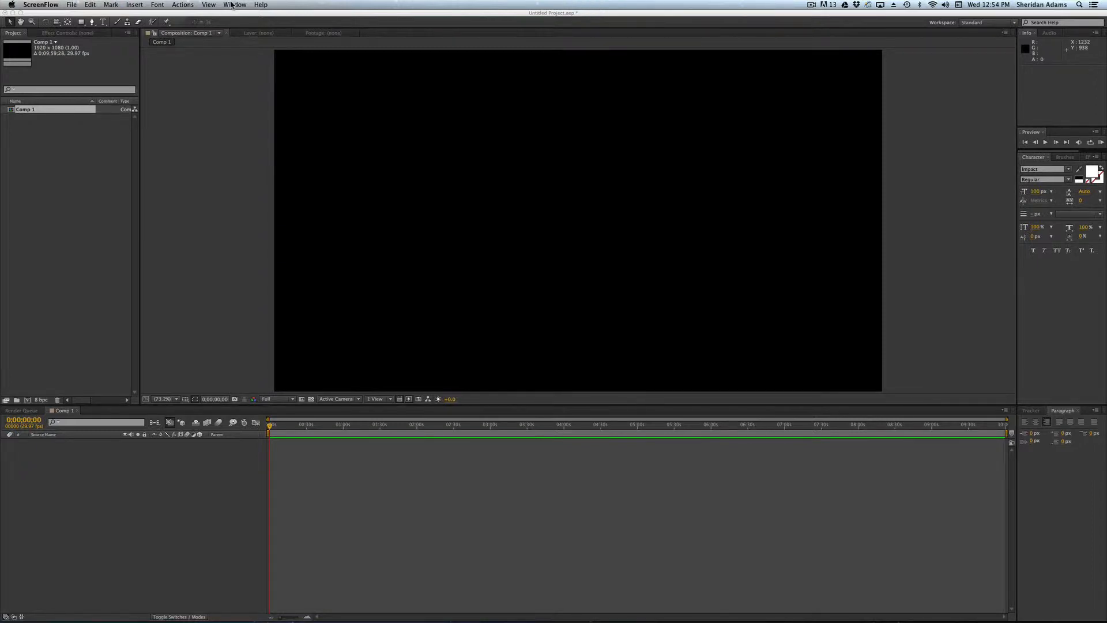
# - Set the frame rate of Comp 1 to 24 frames per second in its composition settings
pyautogui.click(216, 66)
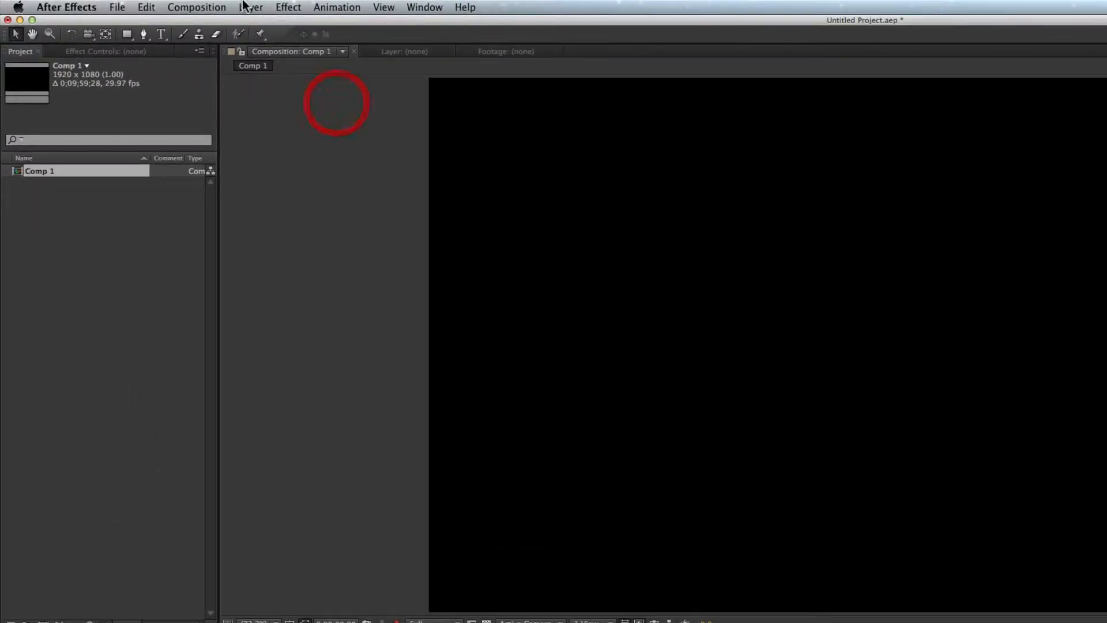
pyautogui.click(203, 8)
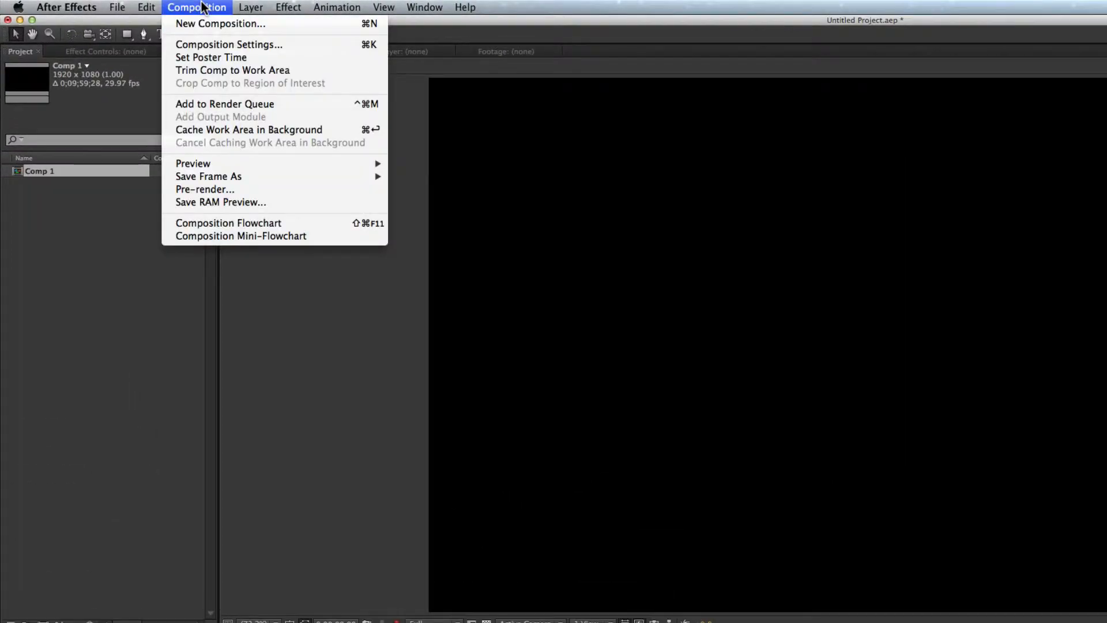
pyautogui.click(226, 44)
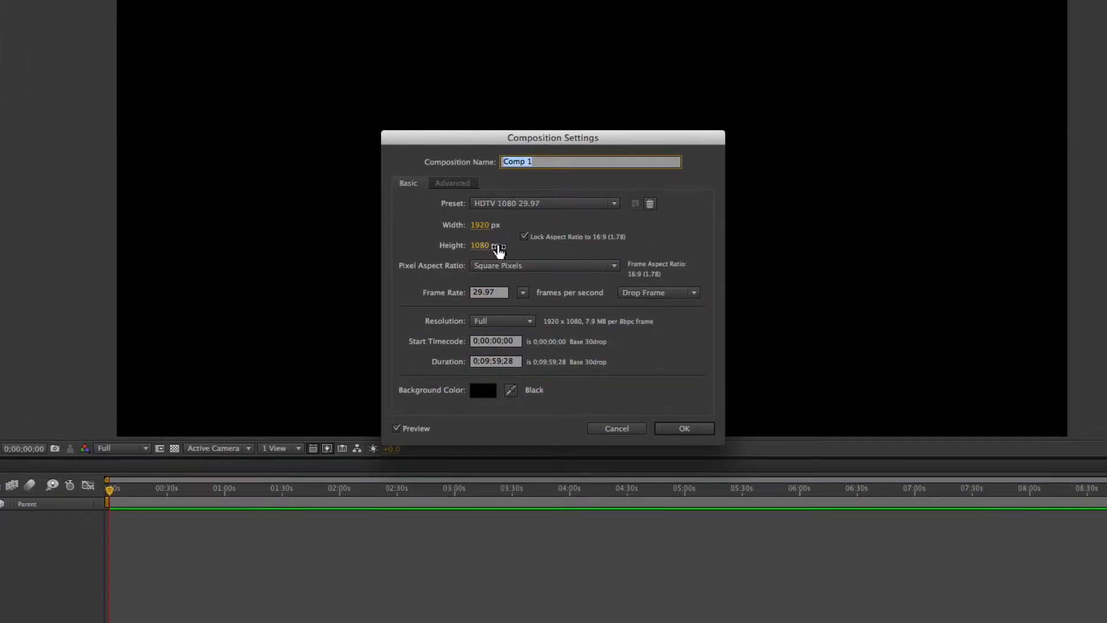
pyautogui.click(522, 292)
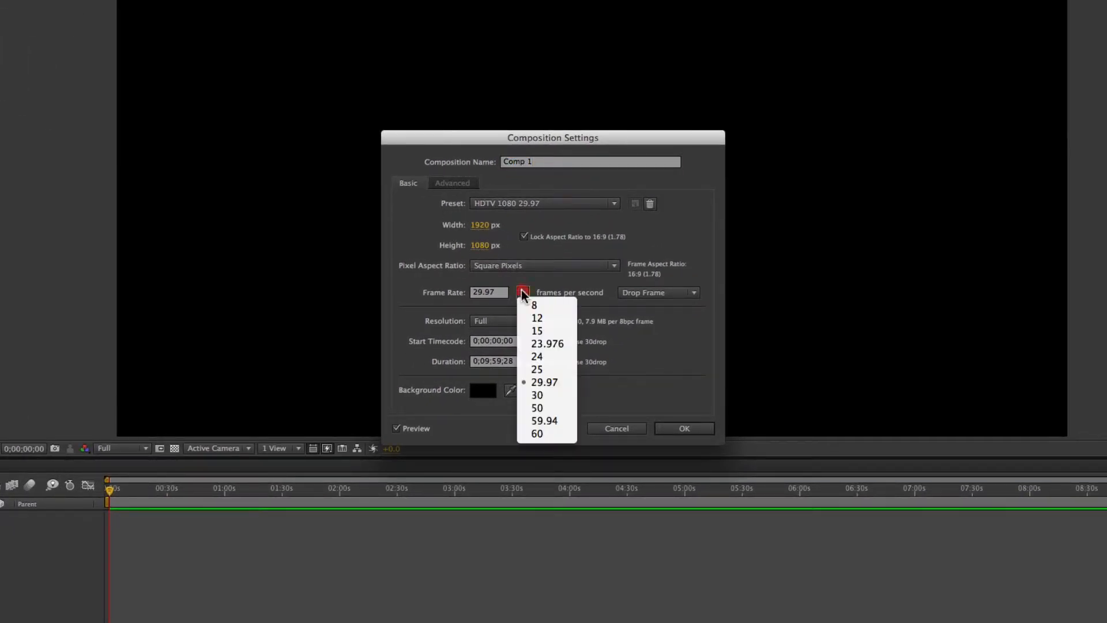
pyautogui.click(548, 354)
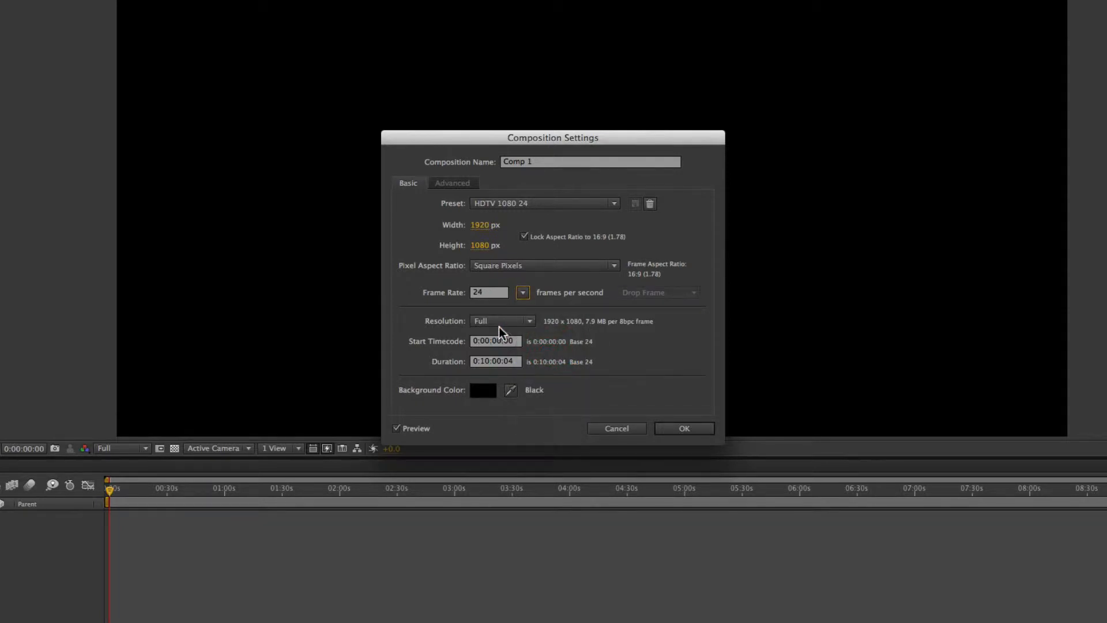
# - Set the composition's duration to 0:01:30:00, rename it "bouncing ball" and apply the settings
pyautogui.moveTo(513, 359); pyautogui.dragTo(440, 365)
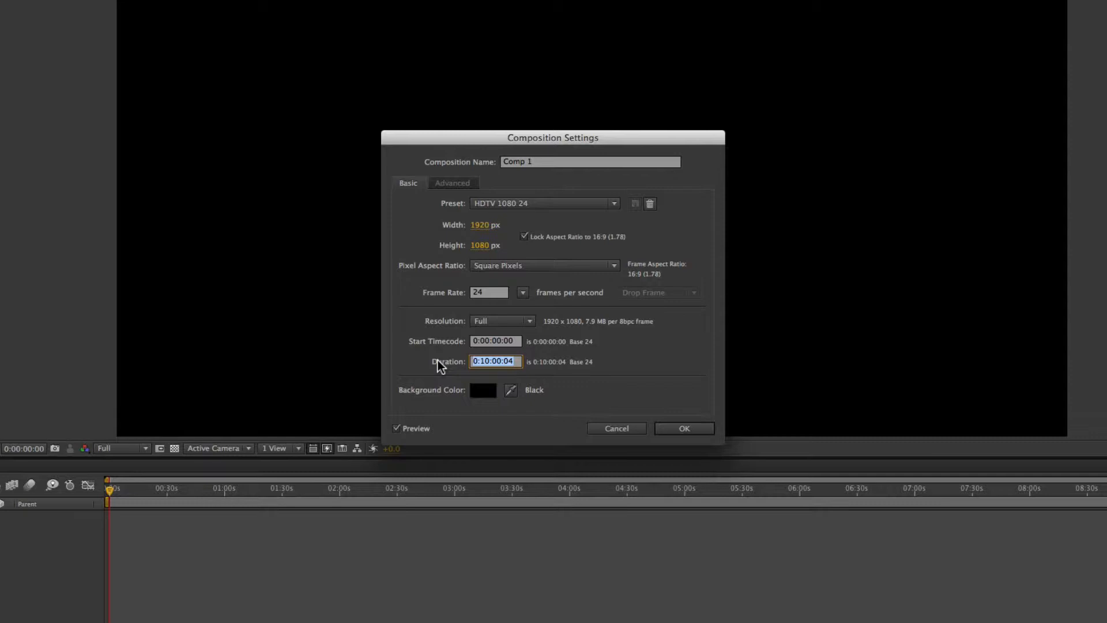
pyautogui.write('13000')
pyautogui.press('Tab')
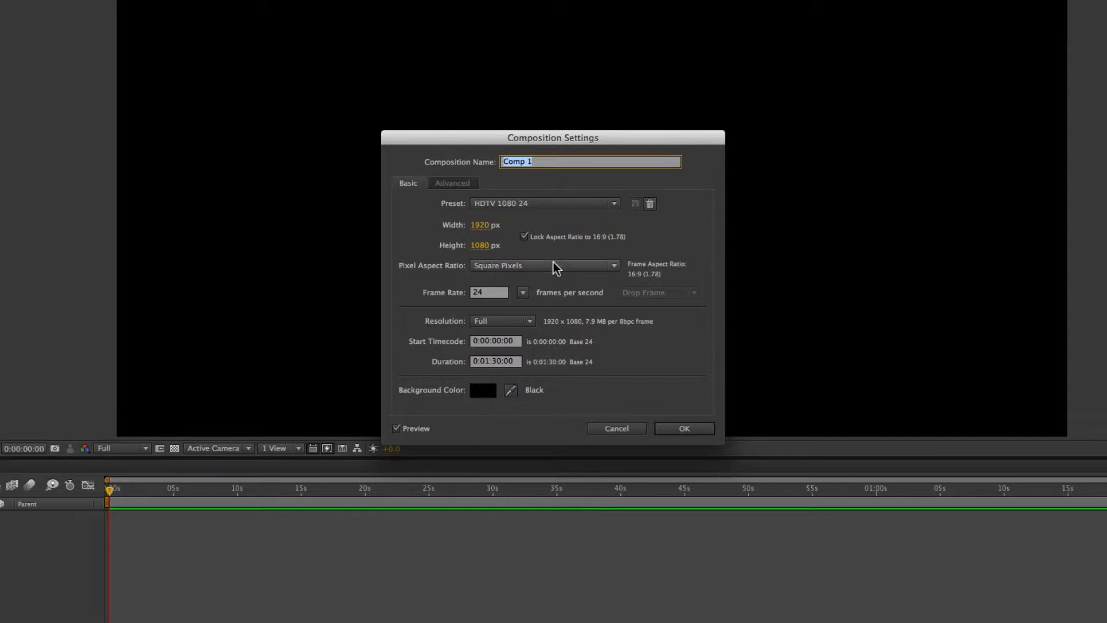
pyautogui.write('bouncing ball')
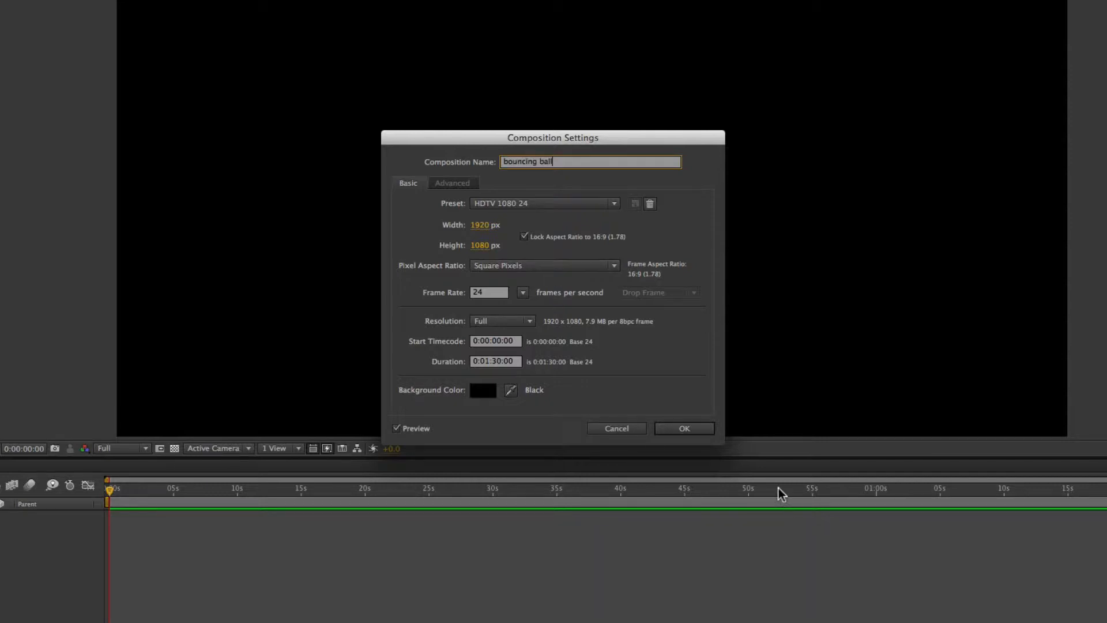
pyautogui.click(681, 430)
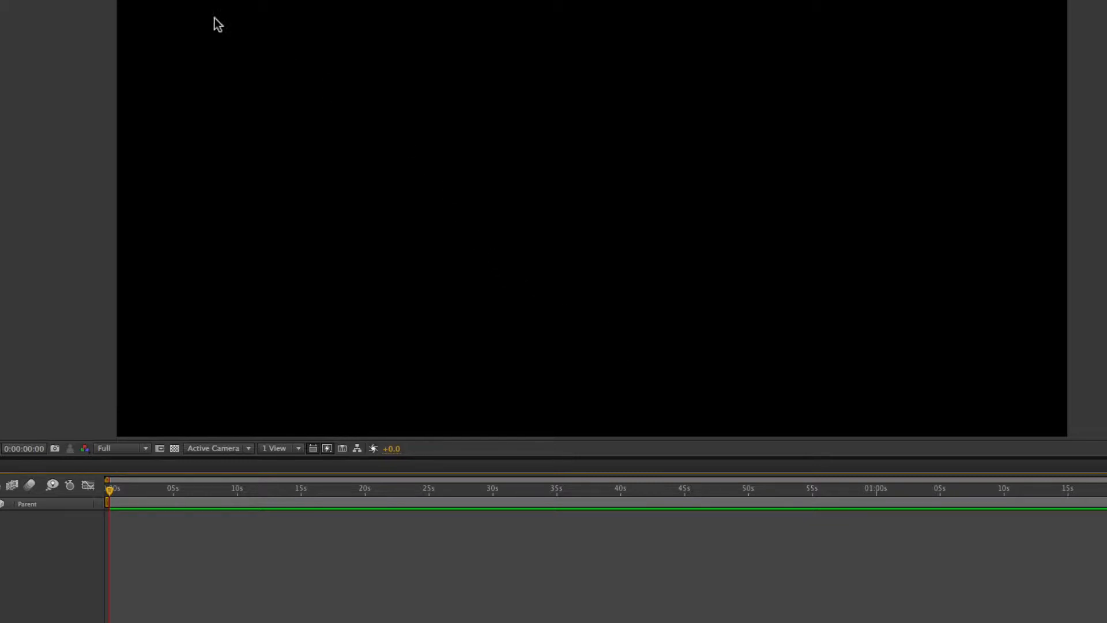
# - Draw a red circle in the centre of the frame with the Ellipse tool and expand its layer's Transform properties
pyautogui.moveTo(126, 33); pyautogui.dragTo(158, 63)
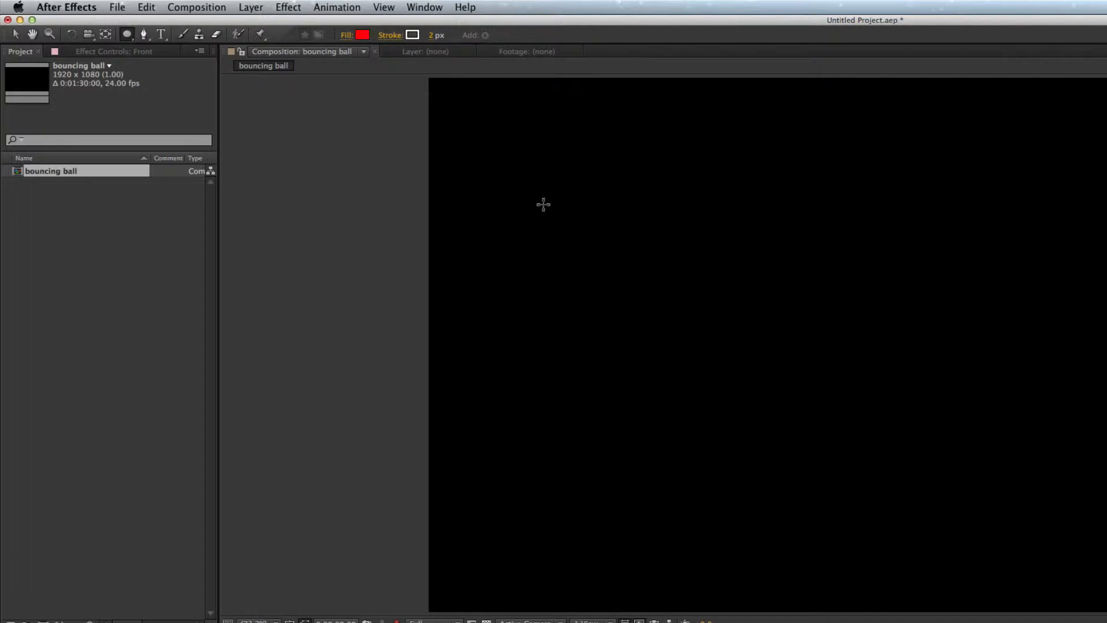
pyautogui.moveTo(860, 293)
pyautogui.mouseDown()
pyautogui.moveTo(955, 388)
pyautogui.moveTo(947, 383)
pyautogui.mouseUp()
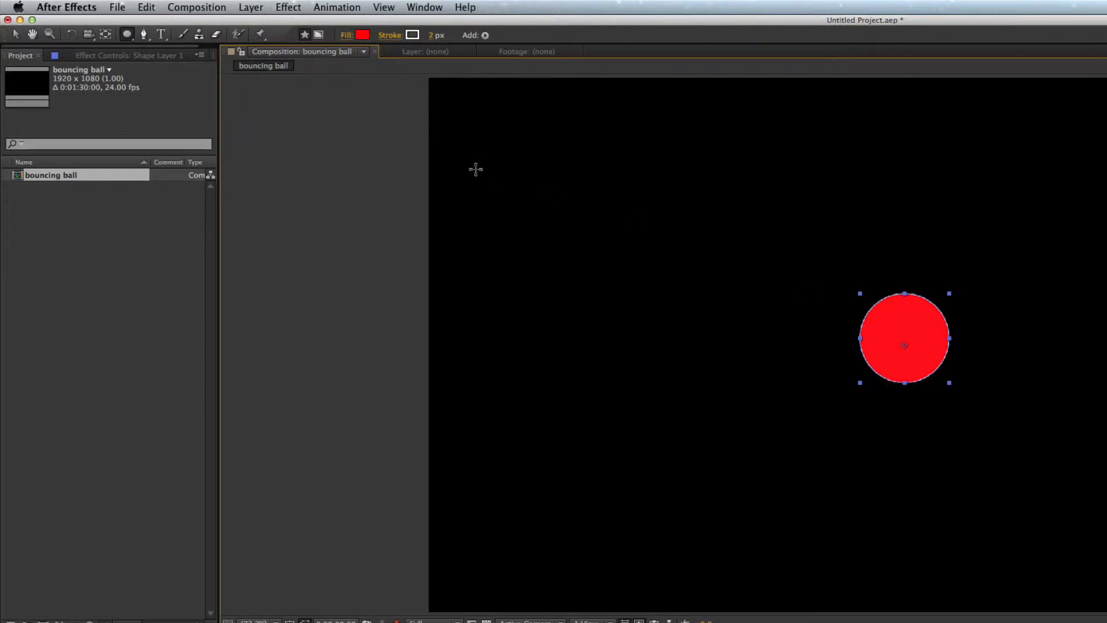
pyautogui.click(16, 34)
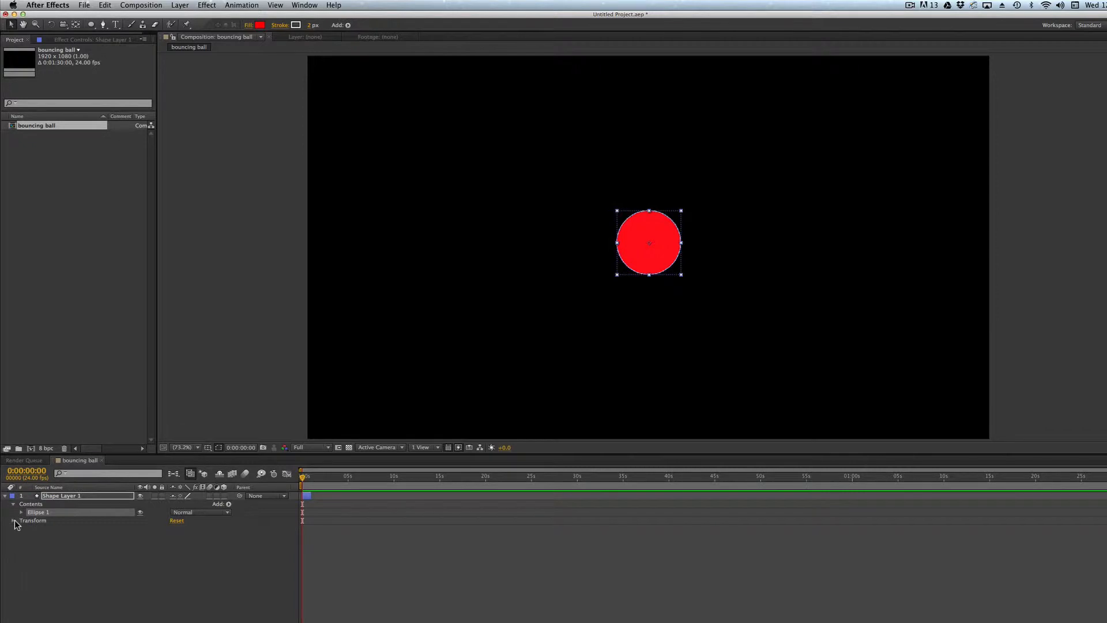
pyautogui.click(13, 520)
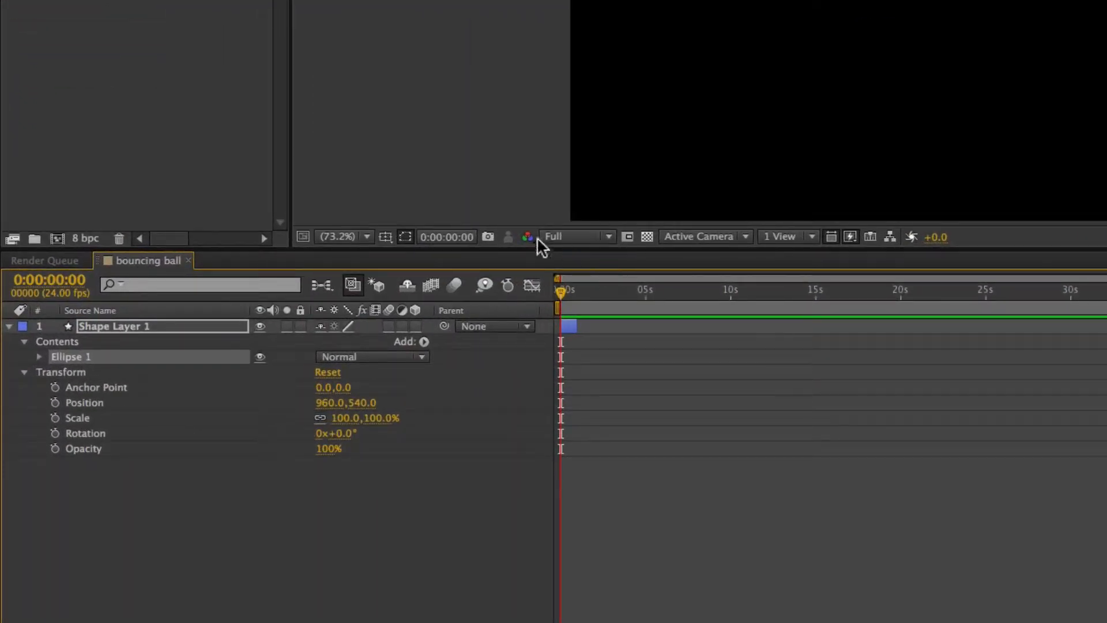
# - Move the red circle to the upper-left corner of the frame, partly beyond the left edge
pyautogui.click(365, 236)
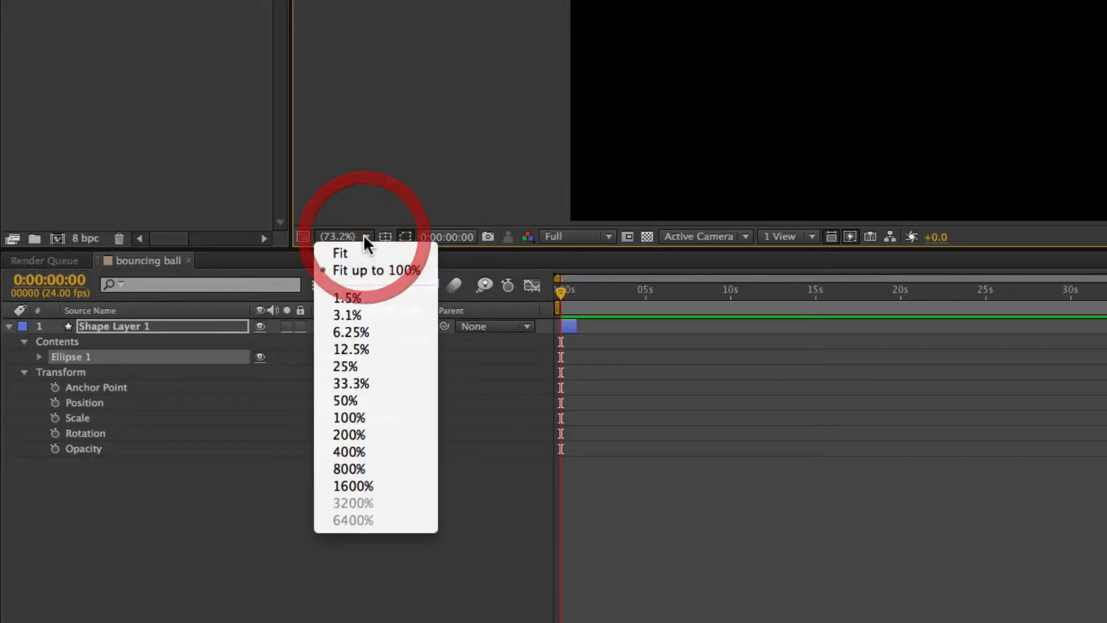
pyautogui.click(382, 270)
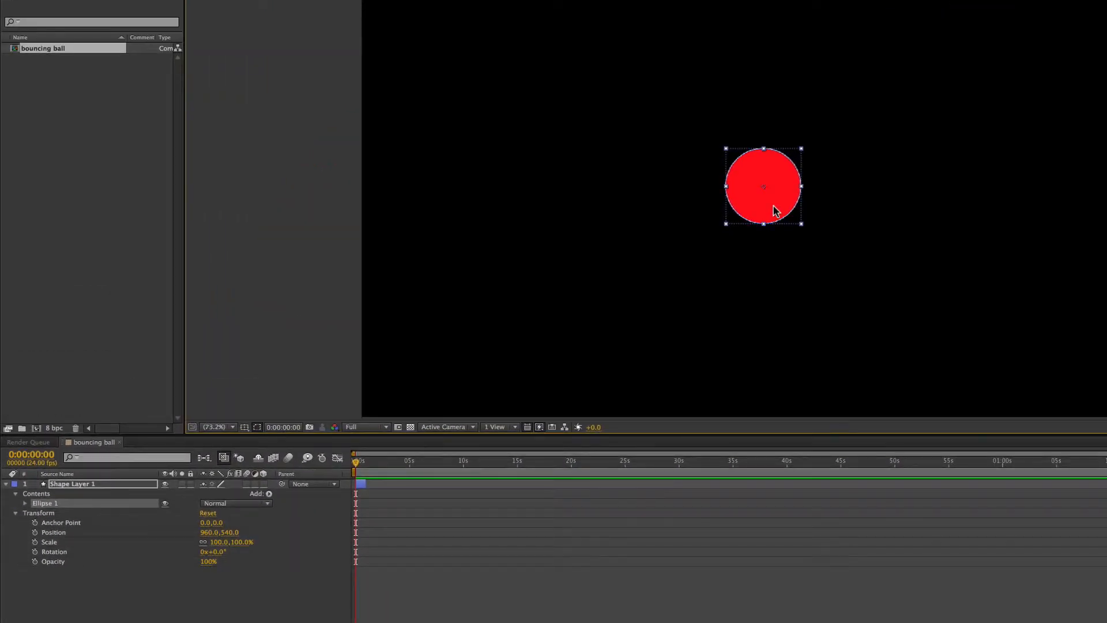
pyautogui.moveTo(773, 209); pyautogui.dragTo(381, 43)
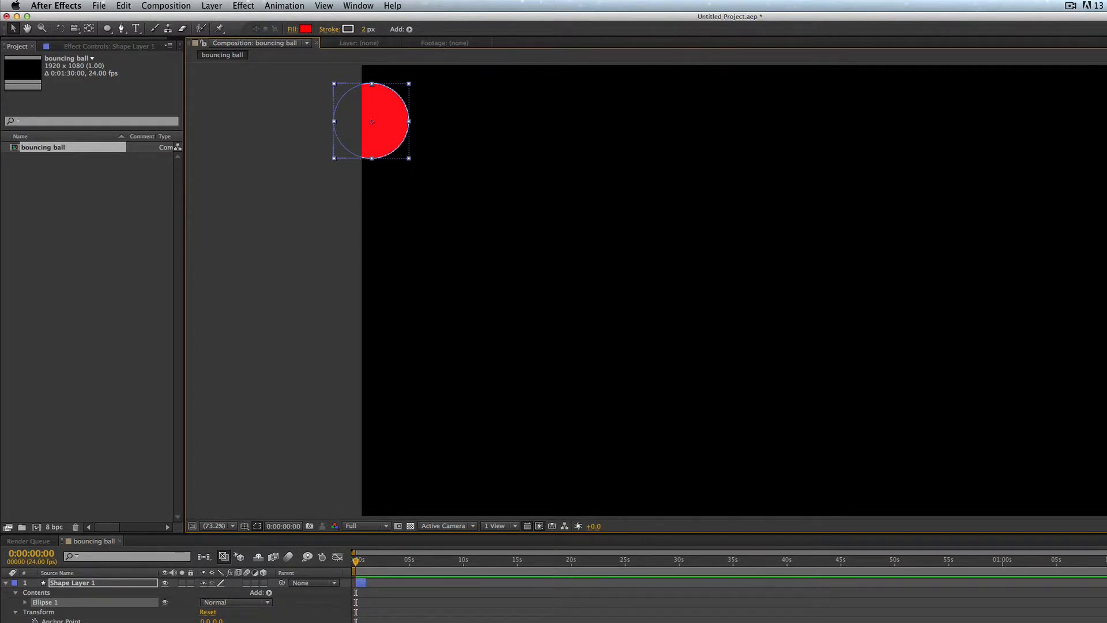
# - Turn on Position keyframing at 0:00:00:00 and move the layer's anchor point onto the ball's centre
pyautogui.click(35, 503)
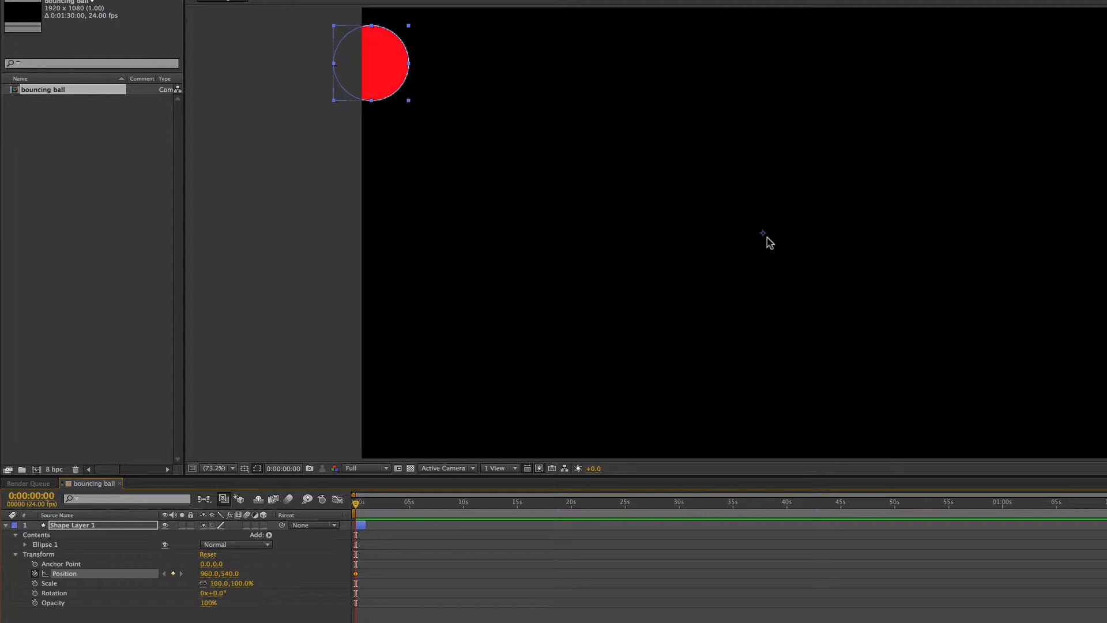
pyautogui.press('y')
pyautogui.moveTo(764, 234); pyautogui.dragTo(373, 63)
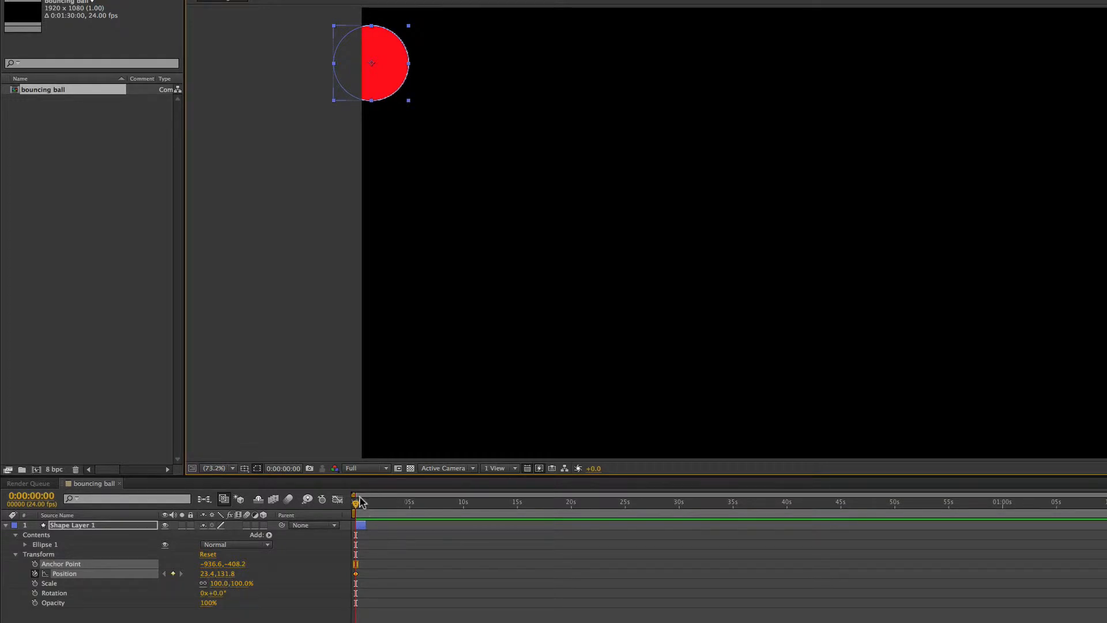
# - Extend the ball layer to the composition's end and keyframe the ball on the frame's bottom edge, about (464, 992), at about 5 seconds
pyautogui.click(368, 525)
pyautogui.moveTo(367, 524); pyautogui.dragTo(1104, 525)
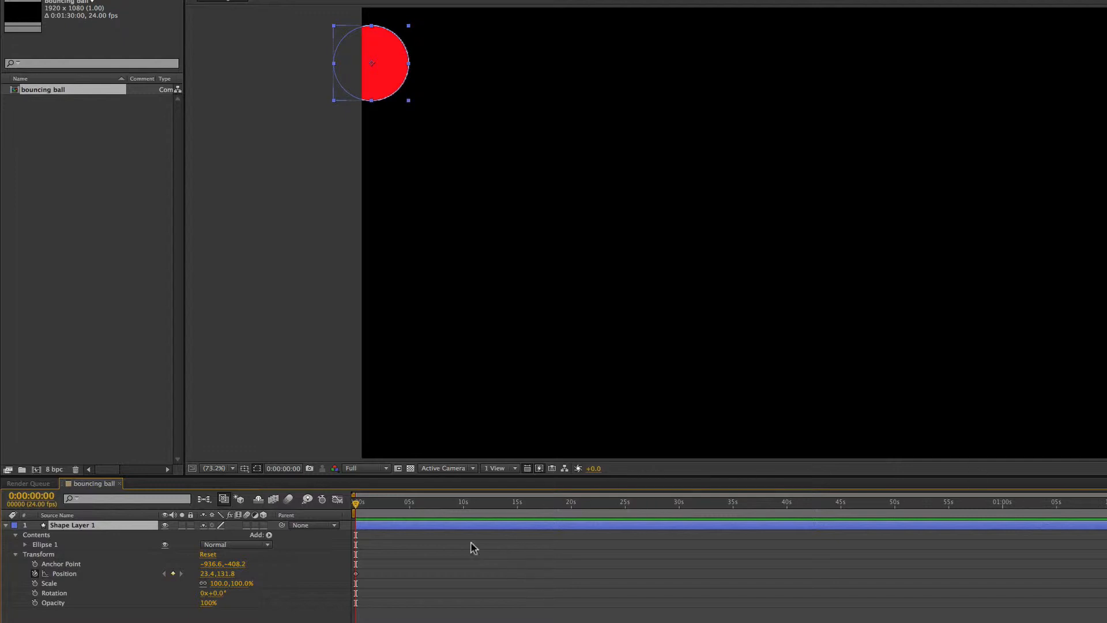
pyautogui.moveTo(356, 503); pyautogui.dragTo(410, 513)
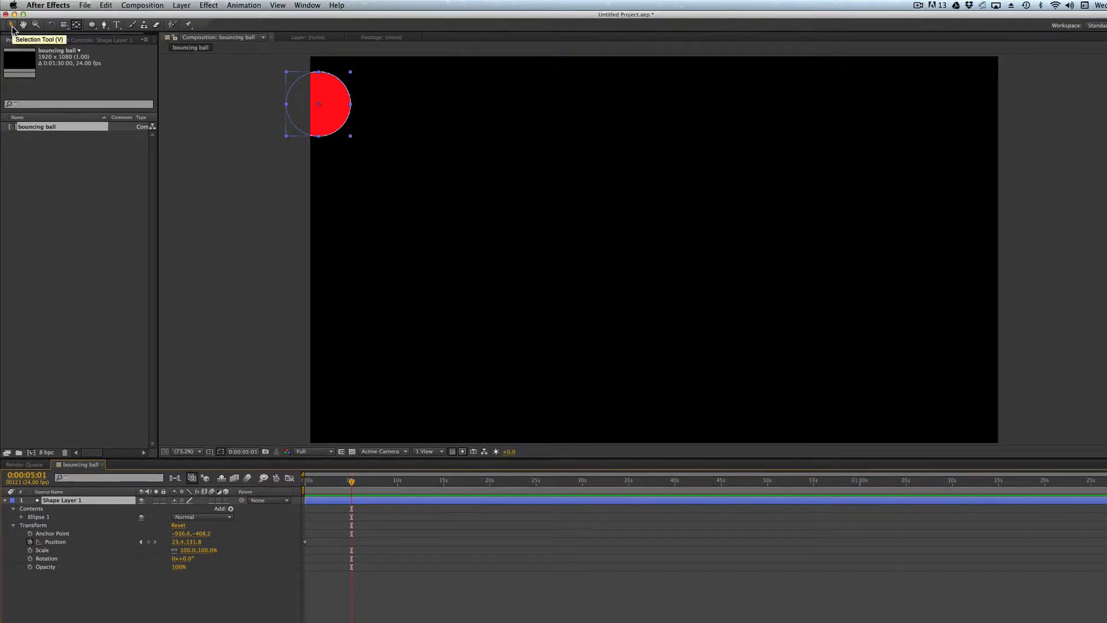
pyautogui.press('v')
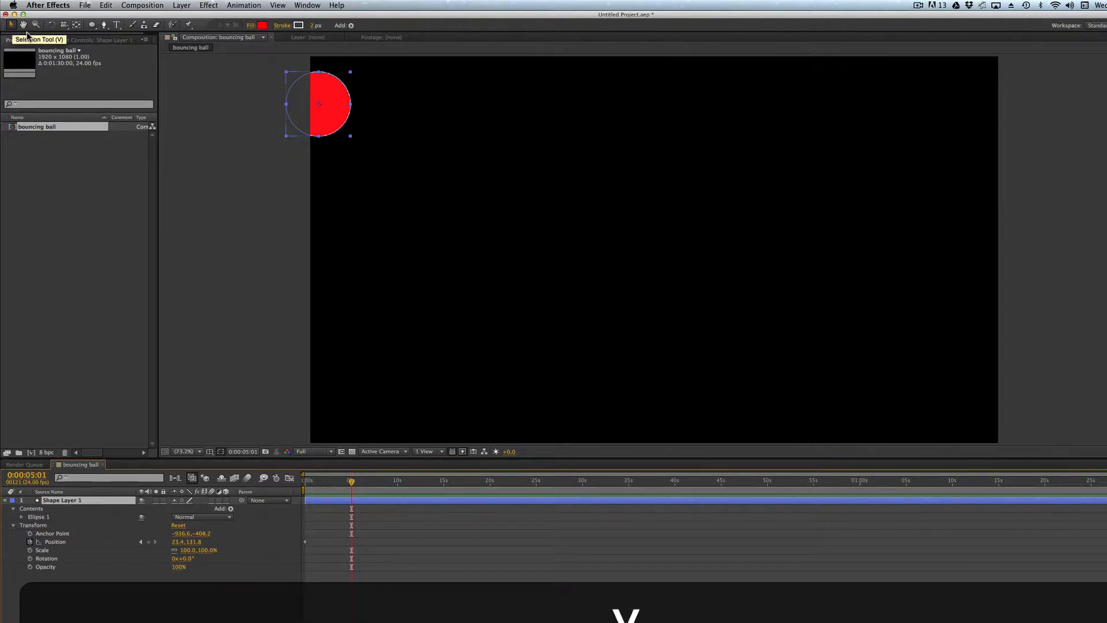
pyautogui.moveTo(346, 121); pyautogui.dragTo(487, 428)
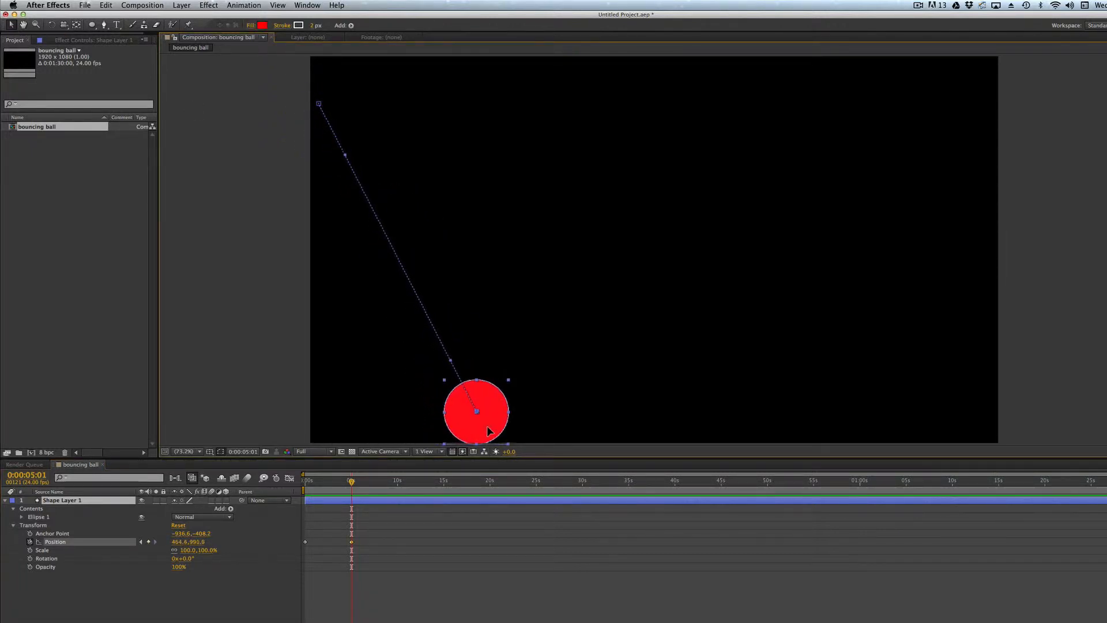
# - Keyframe the ball in the upper middle, about (991, 301), at 10 seconds and on the bottom edge, about (1327, 985), at about 15 seconds
pyautogui.click(352, 482)
pyautogui.moveTo(352, 482); pyautogui.dragTo(398, 487)
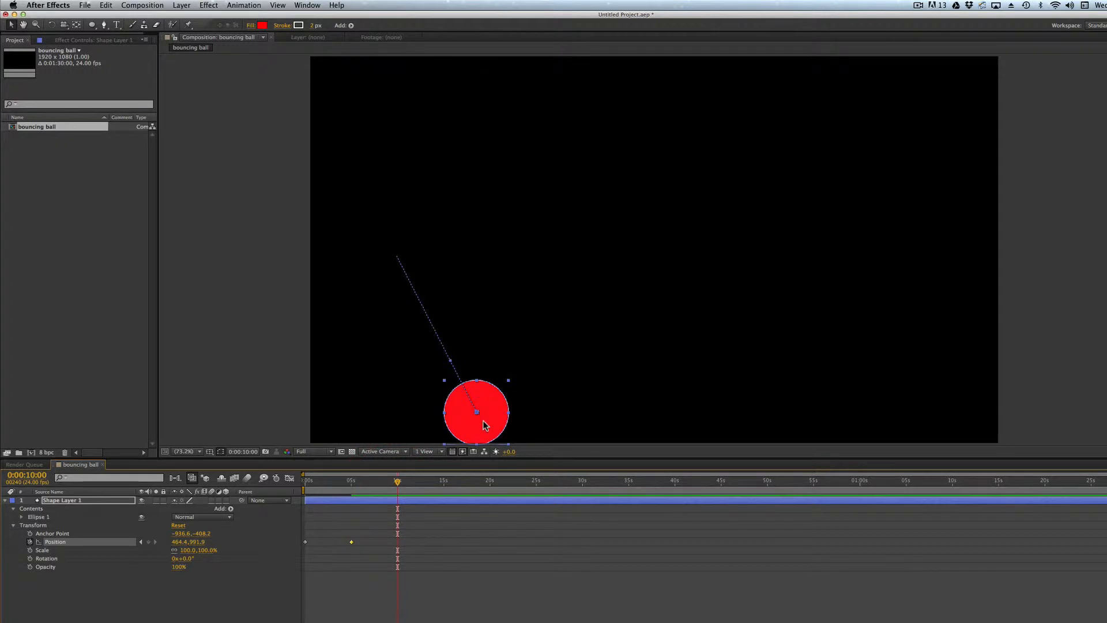
pyautogui.moveTo(484, 425); pyautogui.dragTo(671, 175)
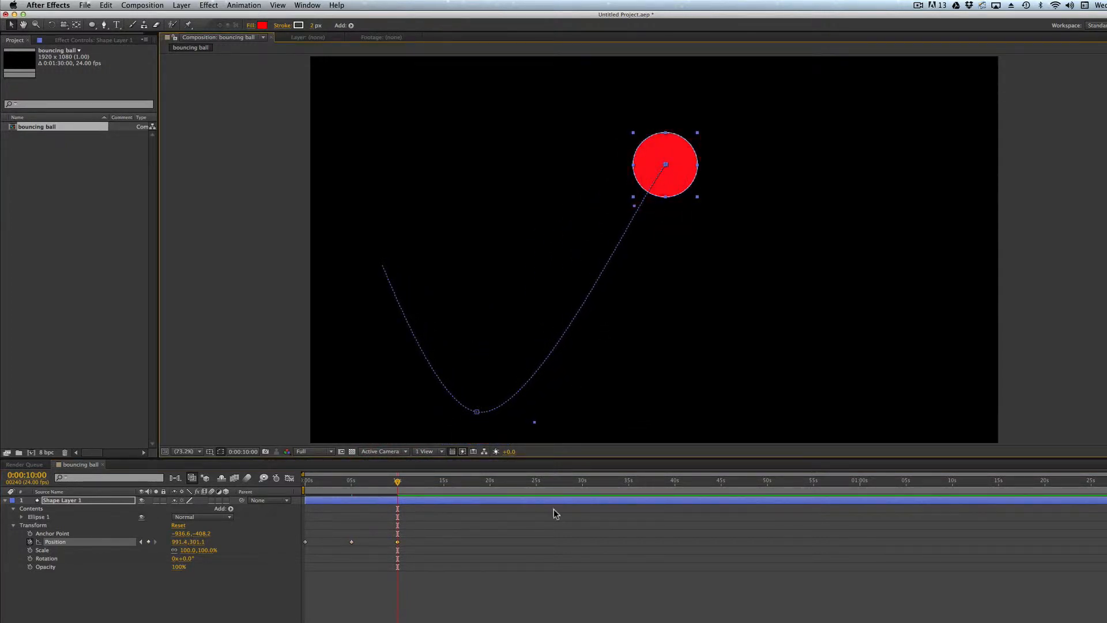
pyautogui.moveTo(397, 481); pyautogui.dragTo(445, 481)
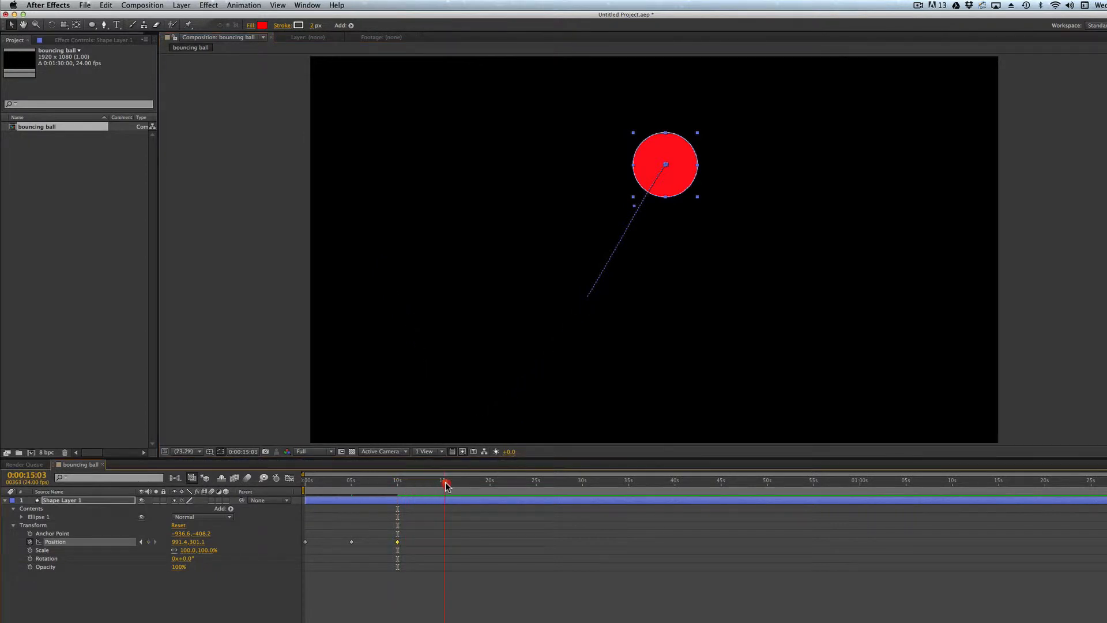
pyautogui.moveTo(680, 180); pyautogui.dragTo(801, 425)
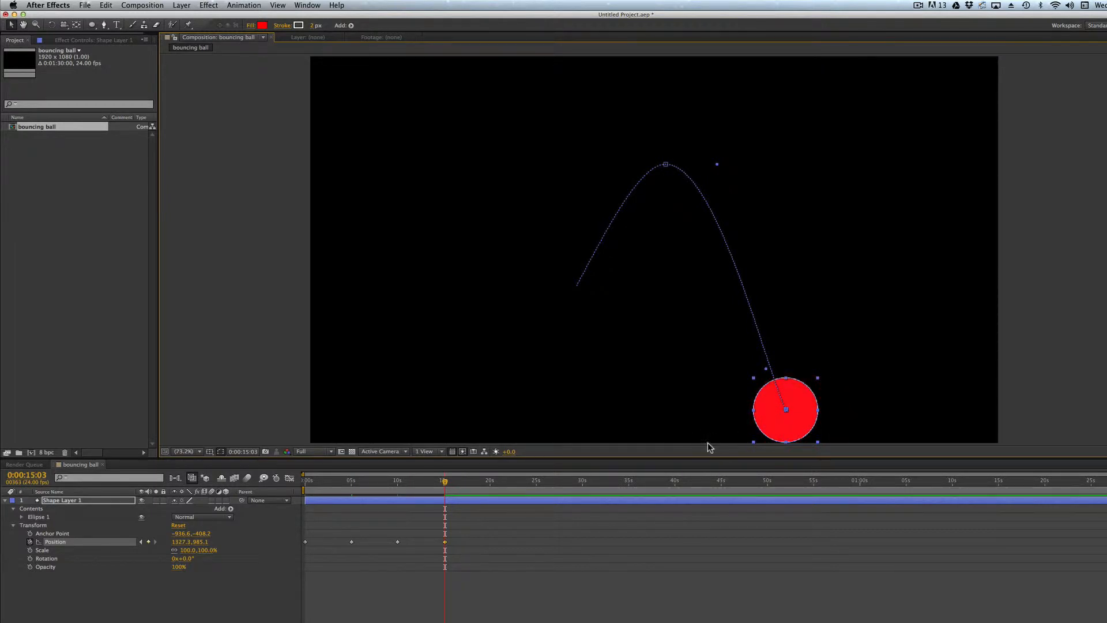
# - Keyframe the ball outside the frame's right edge, at about (2059, 369), at 20 seconds
pyautogui.click(483, 483)
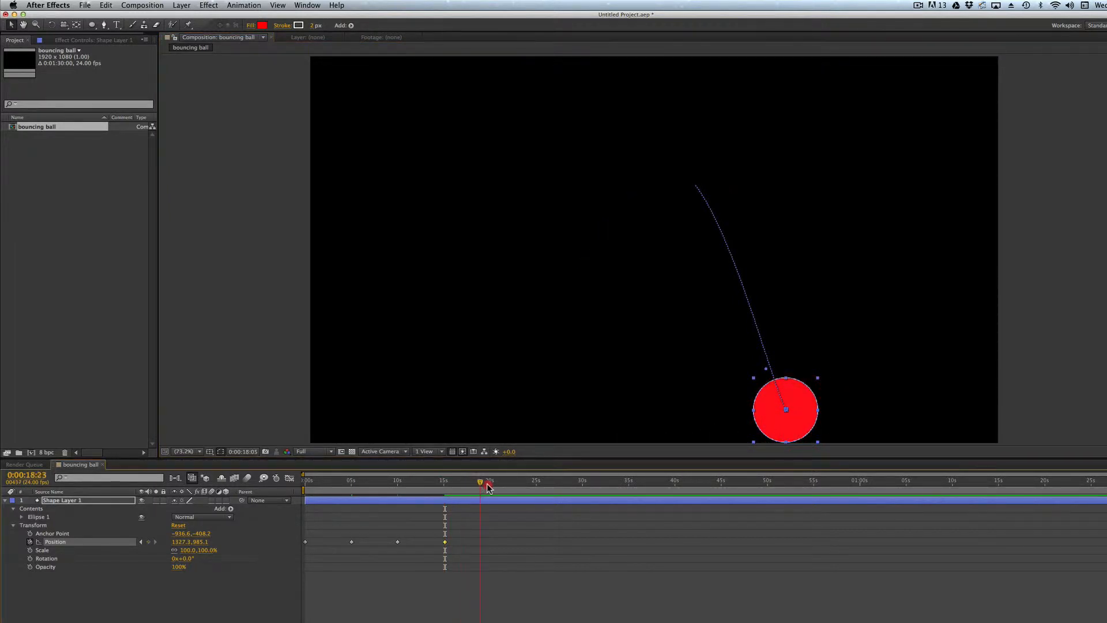
pyautogui.moveTo(488, 488); pyautogui.dragTo(490, 484)
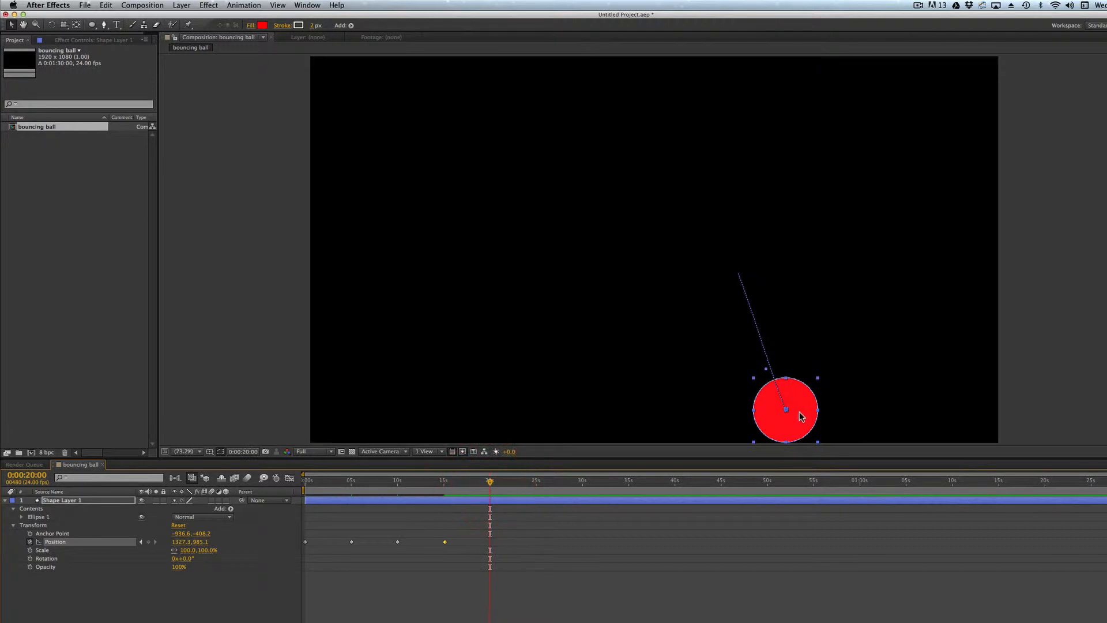
pyautogui.moveTo(799, 416); pyautogui.dragTo(1064, 200)
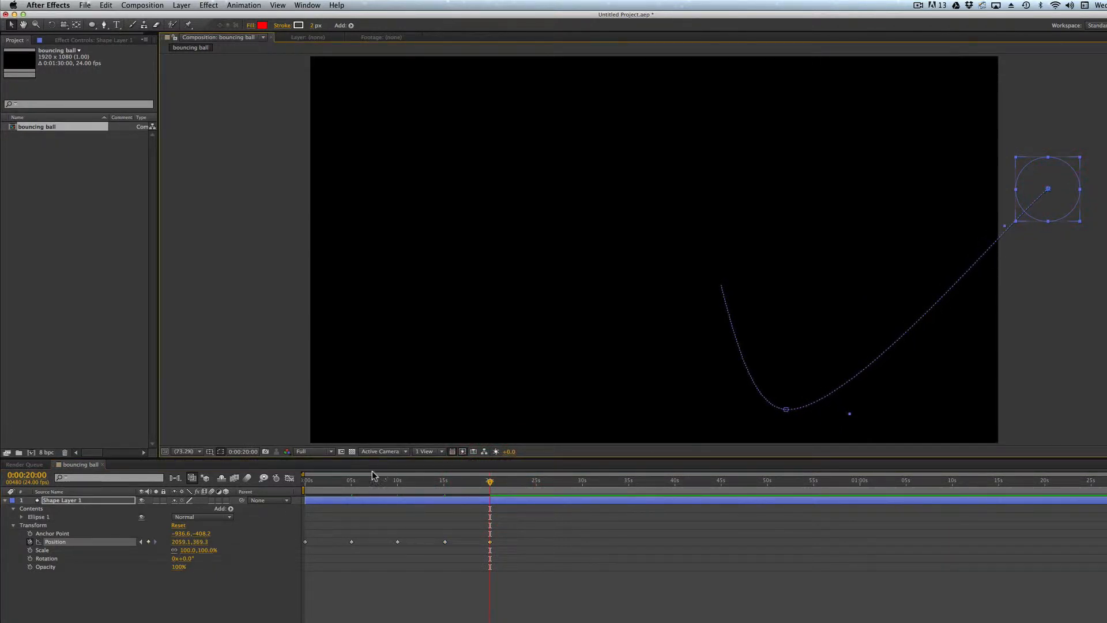
# - Deselect the ball layer and preview the bounce animation from the start of the composition
pyautogui.moveTo(323, 483); pyautogui.dragTo(275, 485)
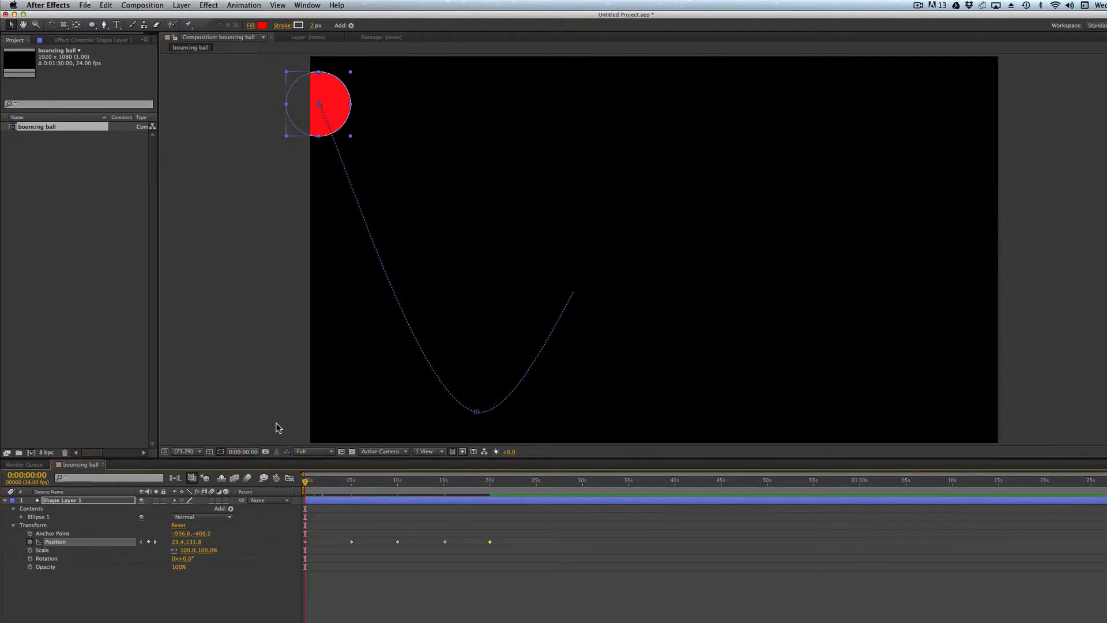
pyautogui.click(276, 427)
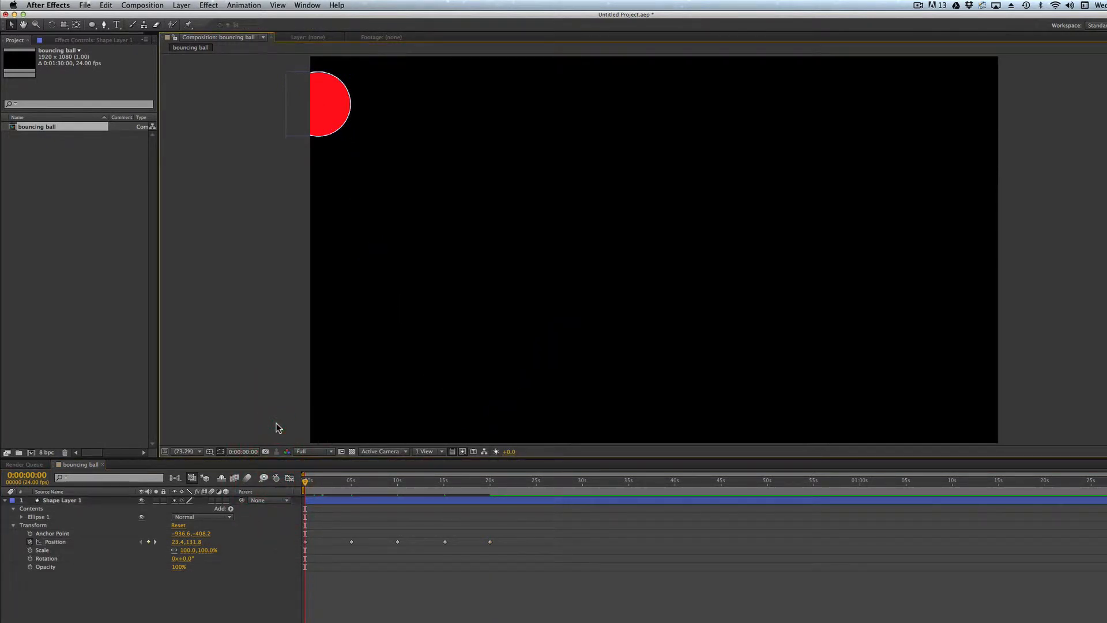
pyautogui.press('space')
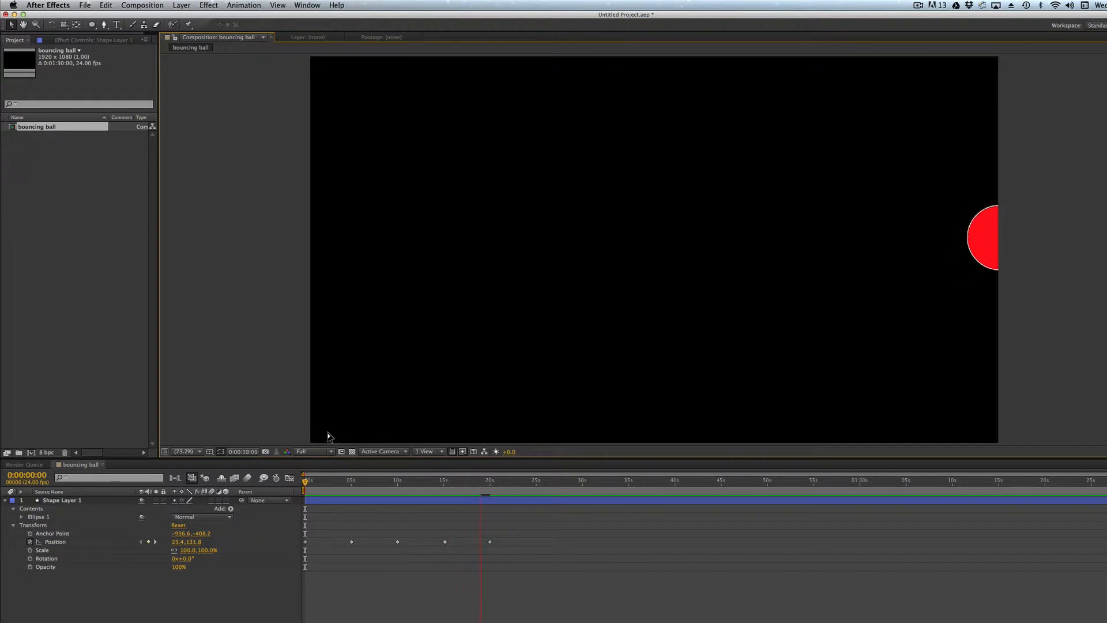
pyautogui.press('space')
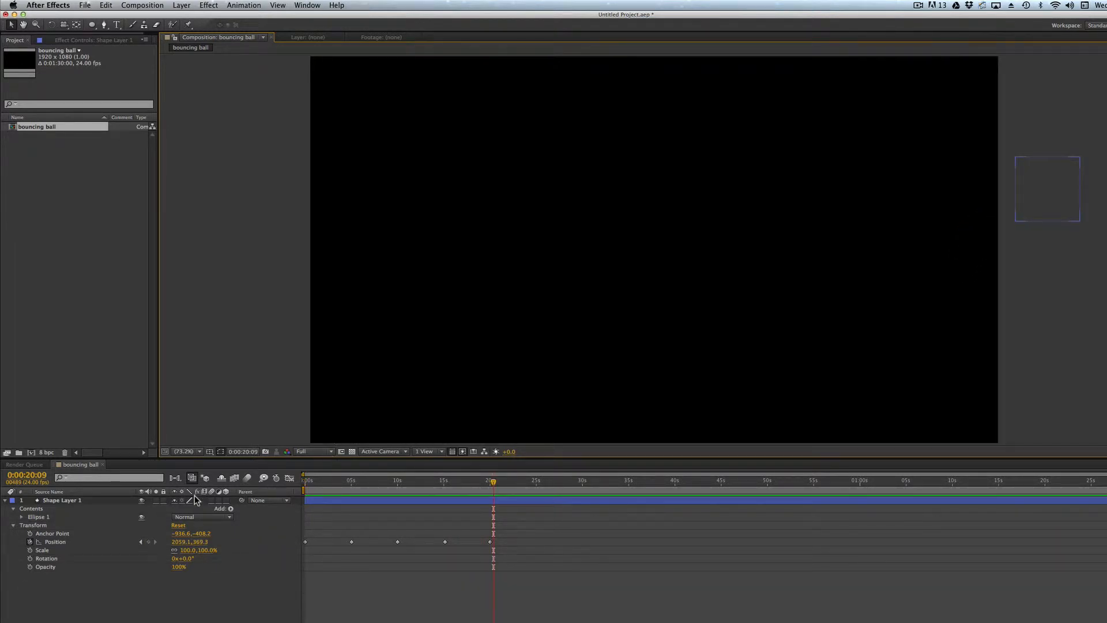
# - Duplicate the ball's shape layer
pyautogui.click(337, 504)
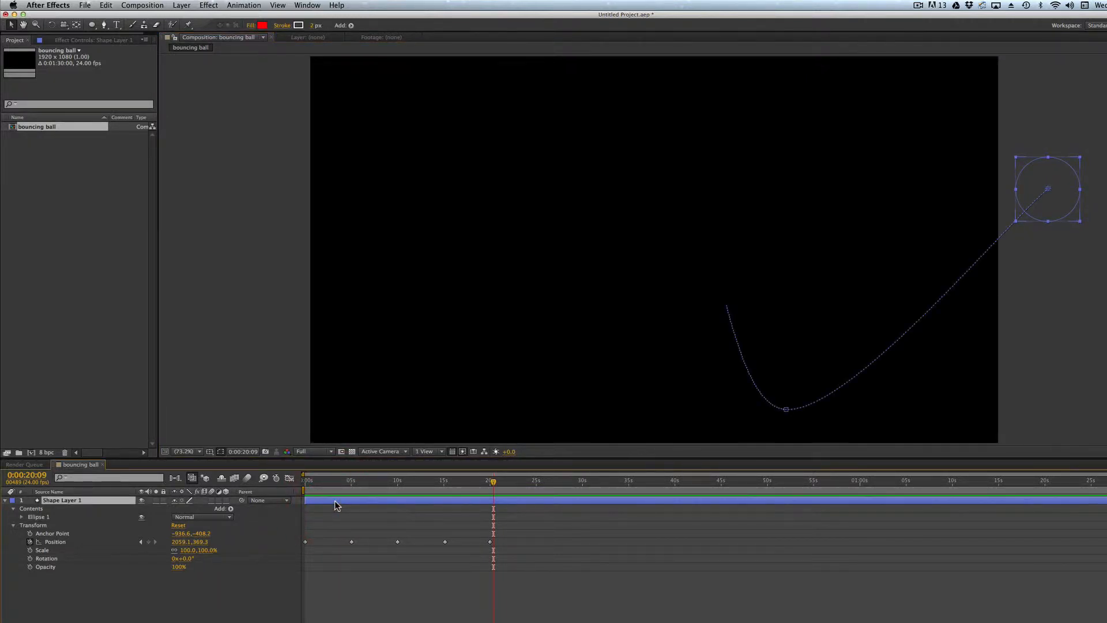
pyautogui.press('super+d')
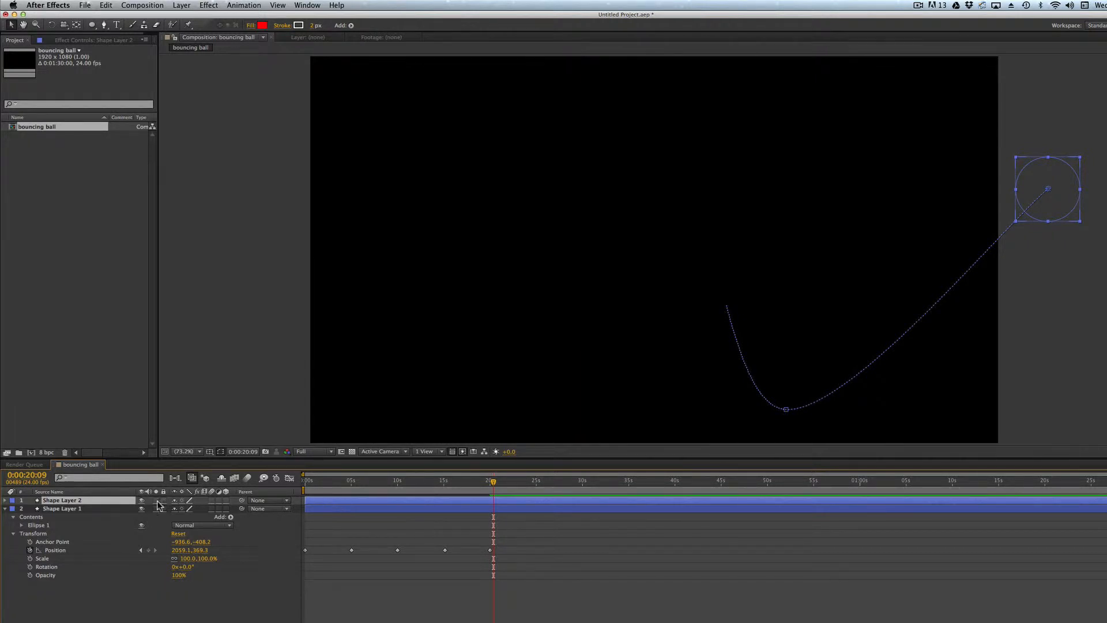
# - Change the fill color of the duplicated ball, Shape Layer 2, to dark green (166E04)
pyautogui.click(6, 508)
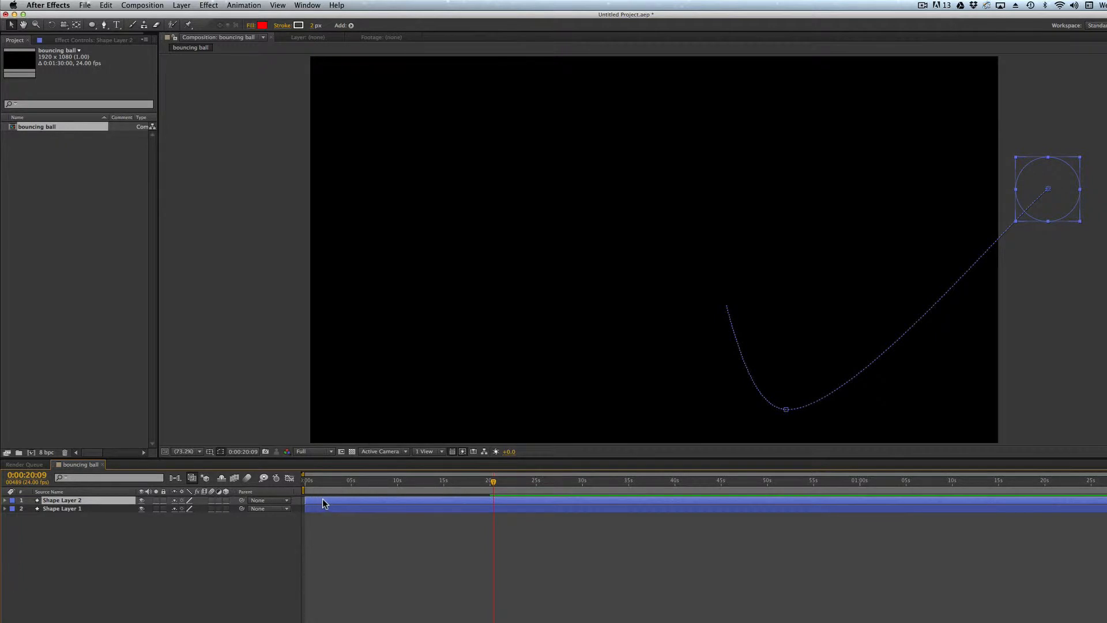
pyautogui.click(4, 500)
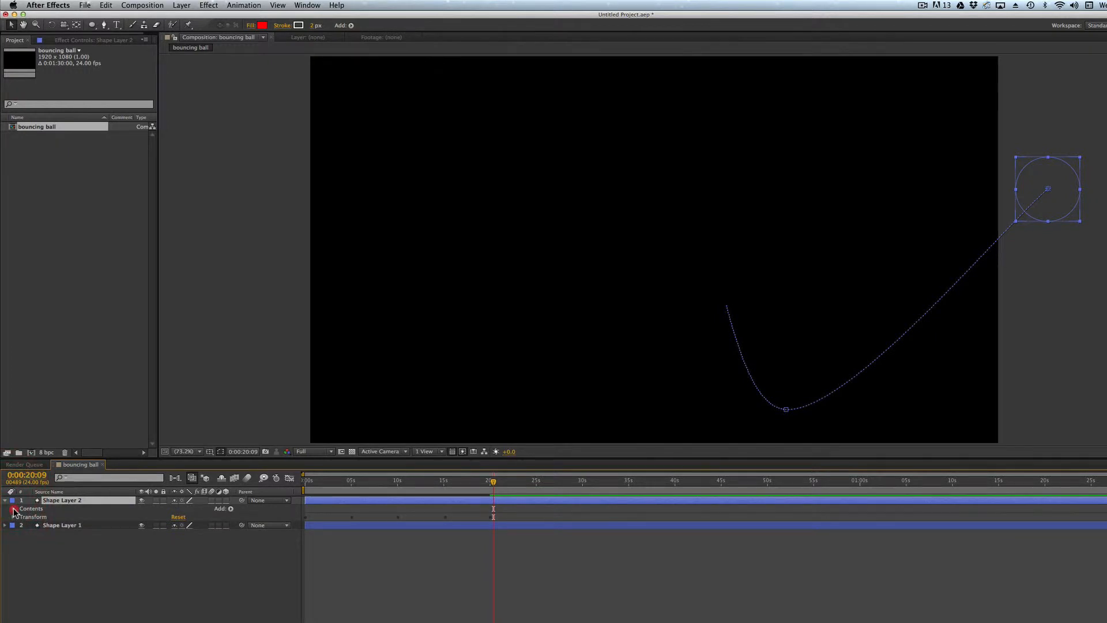
pyautogui.click(13, 509)
pyautogui.click(22, 517)
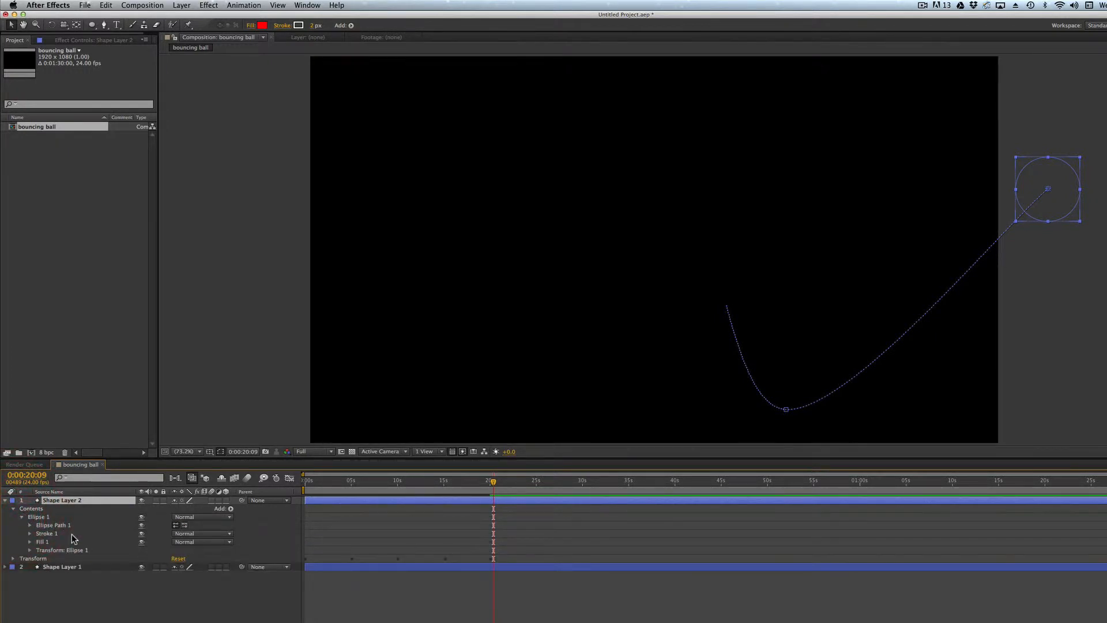
pyautogui.click(45, 534)
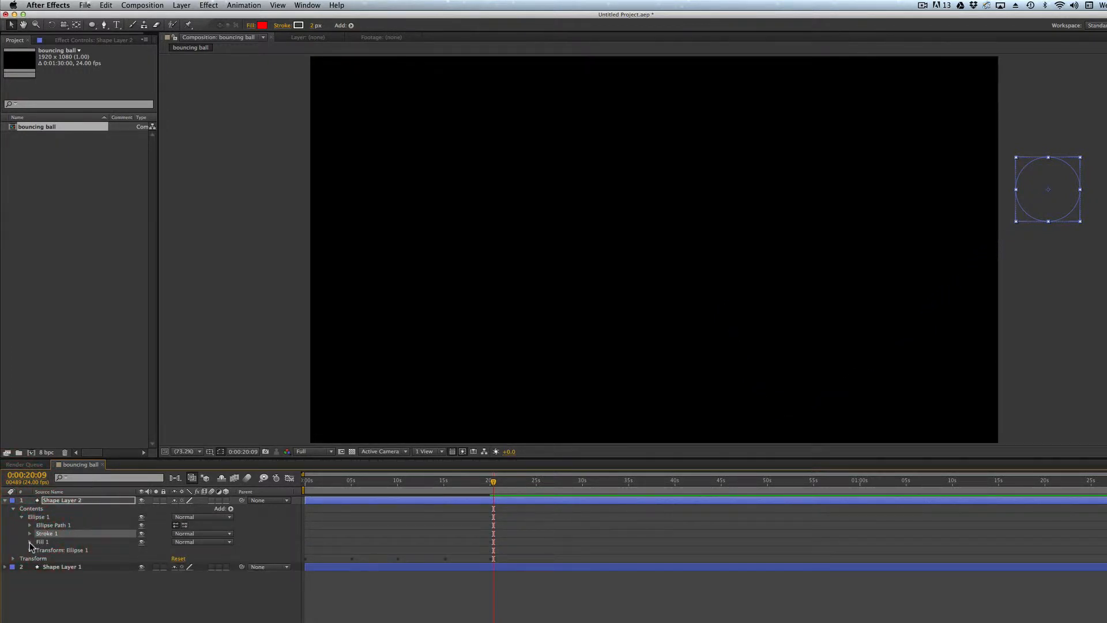
pyautogui.click(30, 542)
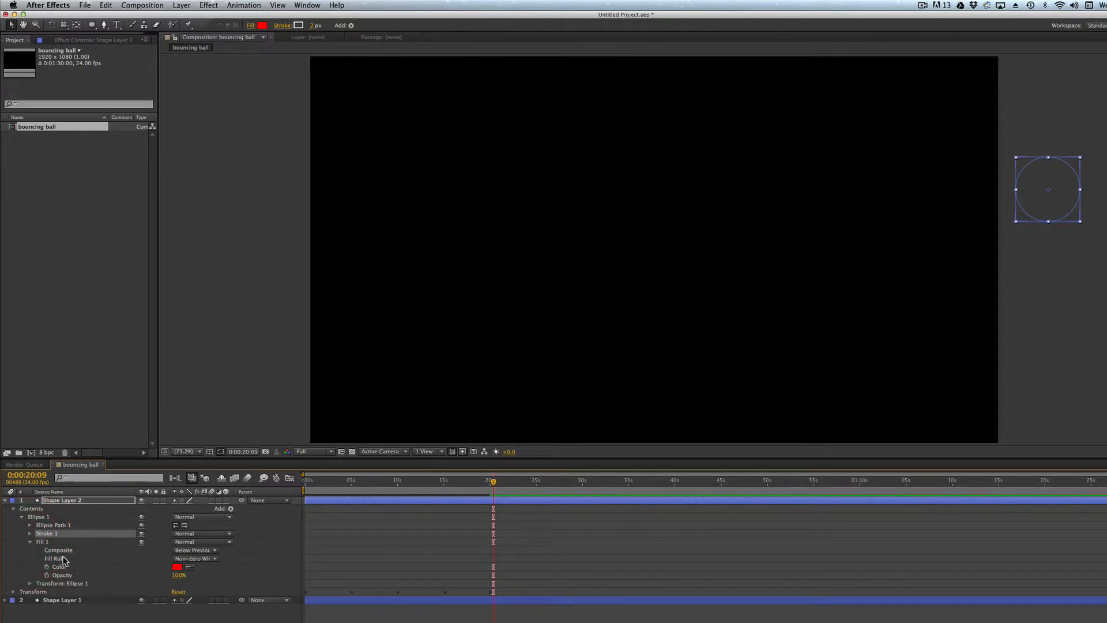
pyautogui.click(177, 568)
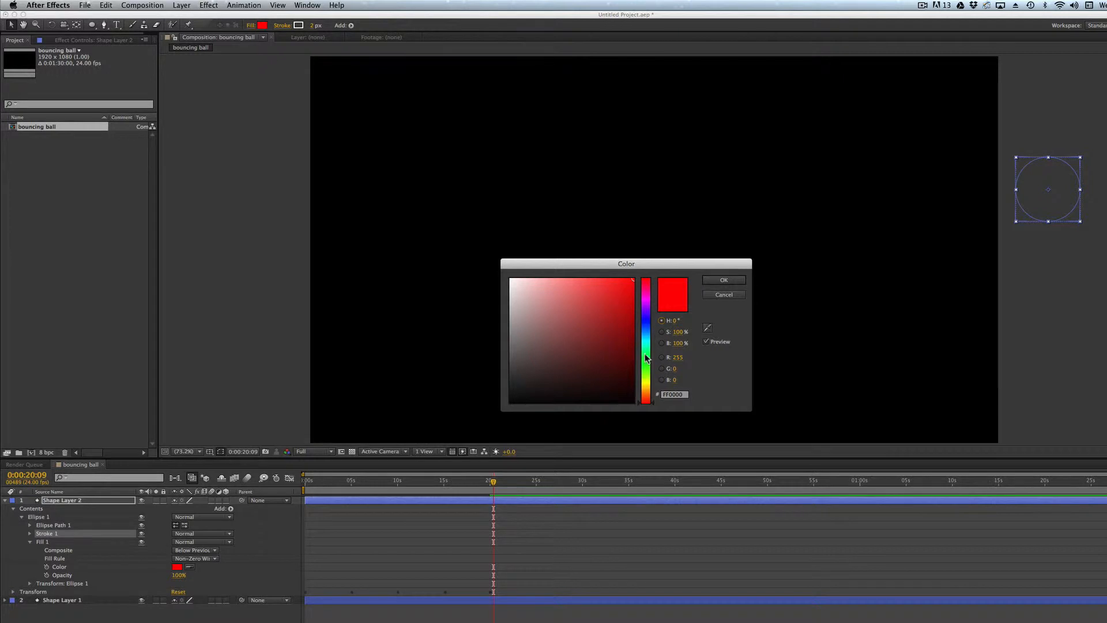
pyautogui.click(646, 366)
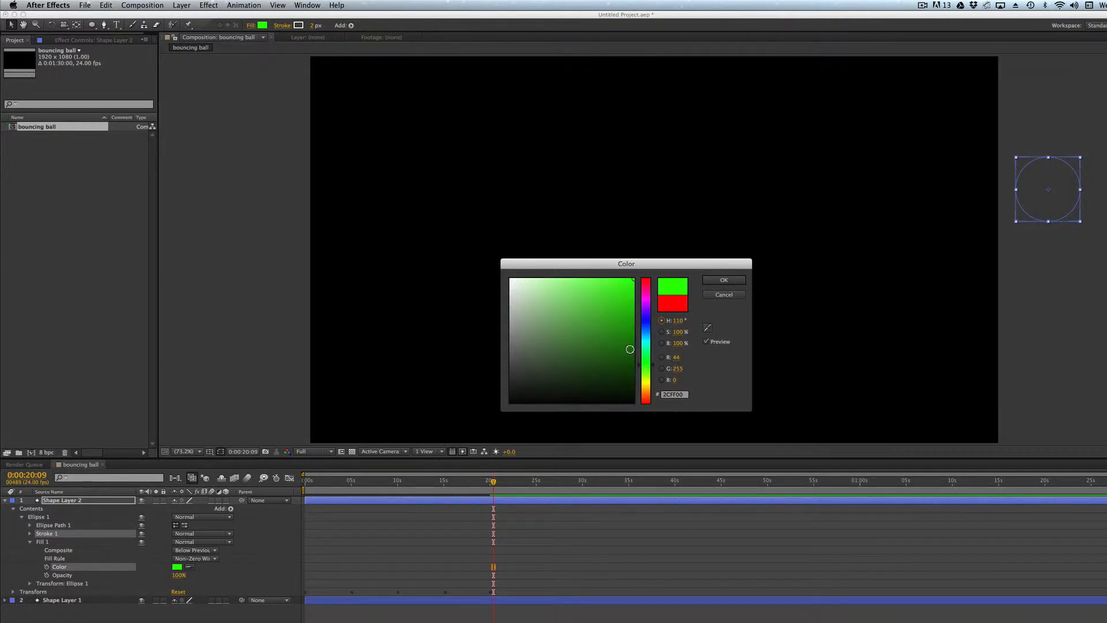
pyautogui.click(630, 348)
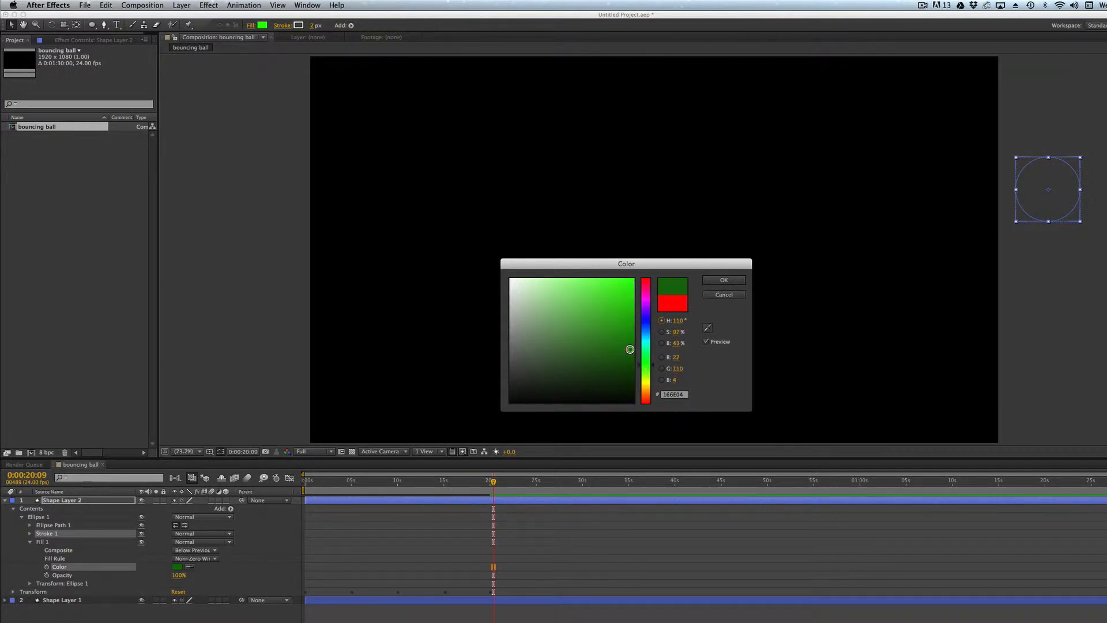
pyautogui.click(722, 281)
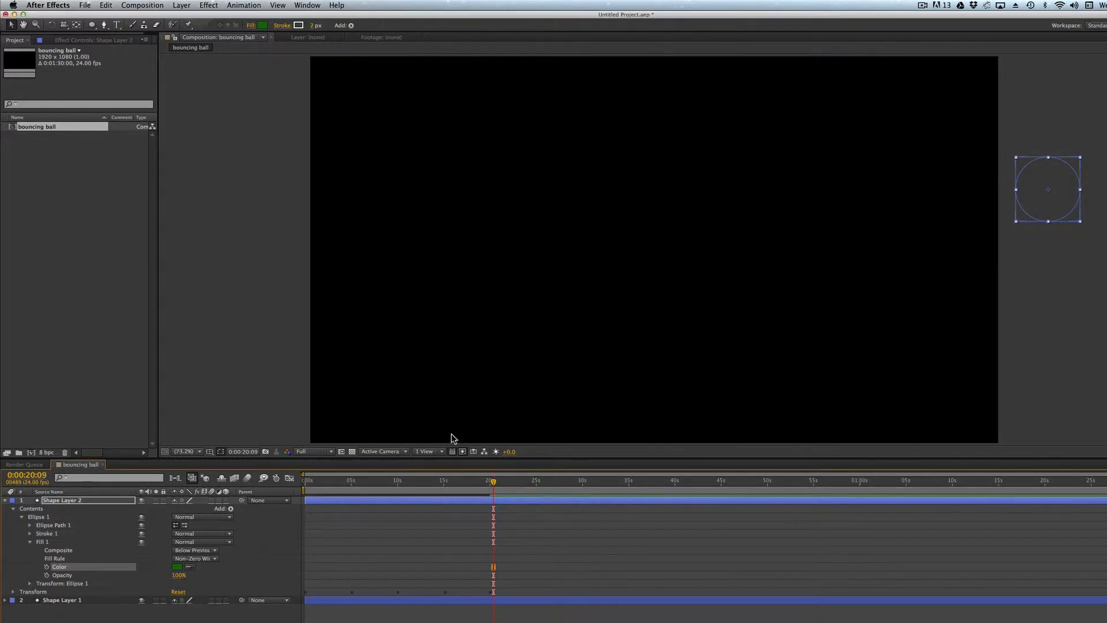
# - Shift the green ball's layer to start about 4 seconds later and preview both balls from the start of the composition
pyautogui.moveTo(428, 482)
pyautogui.mouseDown()
pyautogui.moveTo(344, 483)
pyautogui.moveTo(453, 485)
pyautogui.moveTo(383, 484)
pyautogui.moveTo(408, 484)
pyautogui.mouseUp()
pyautogui.moveTo(490, 501); pyautogui.dragTo(527, 503)
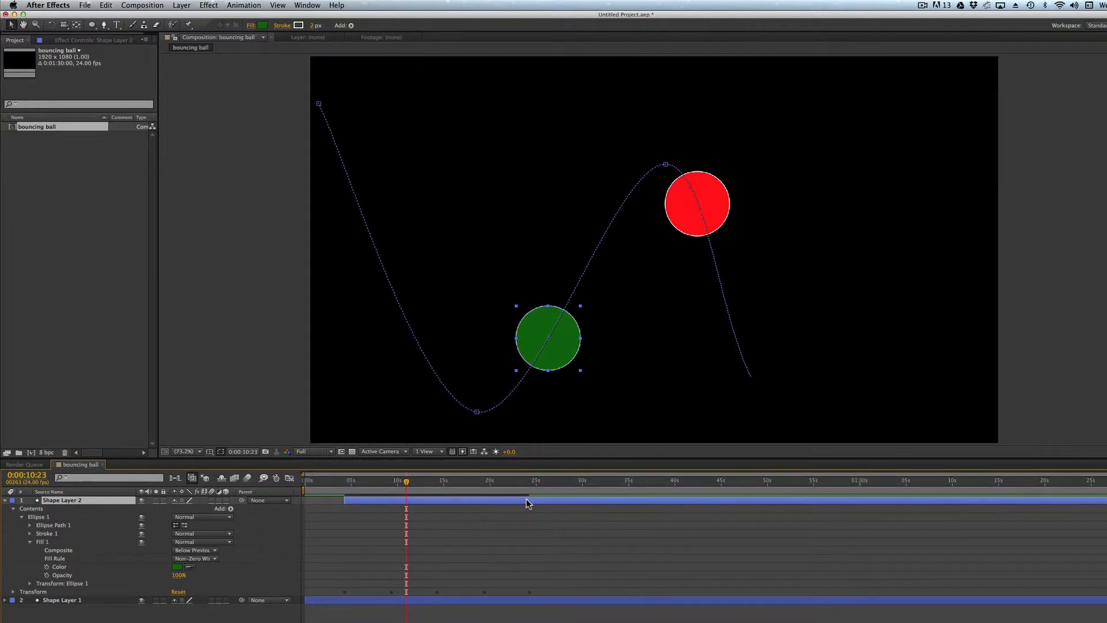
pyautogui.moveTo(321, 483); pyautogui.dragTo(290, 484)
pyautogui.press('space')
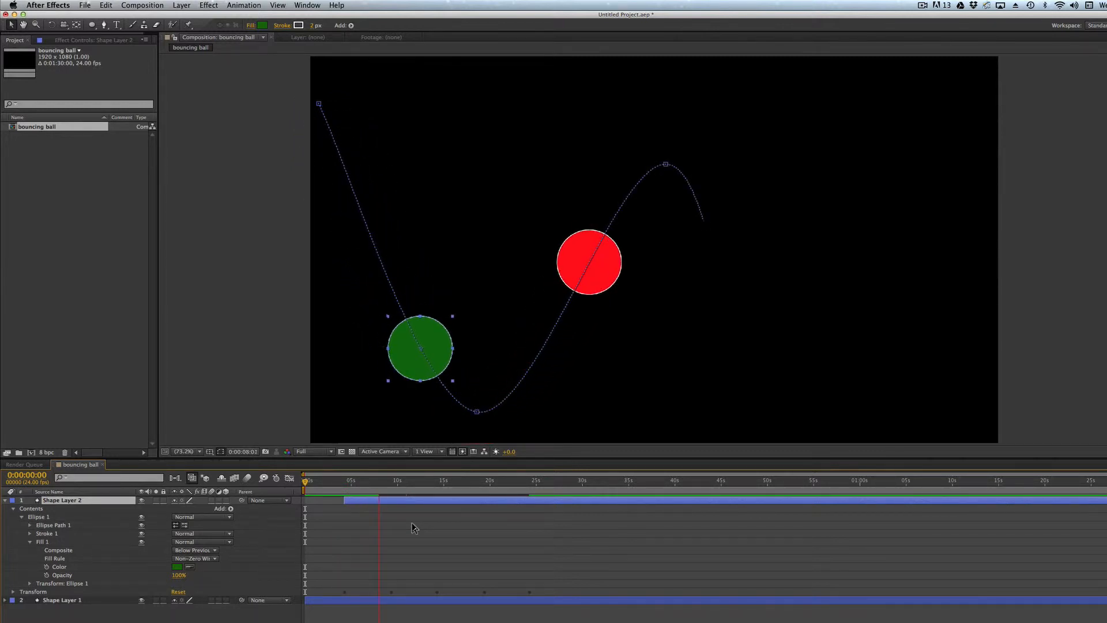
pyautogui.press('space')
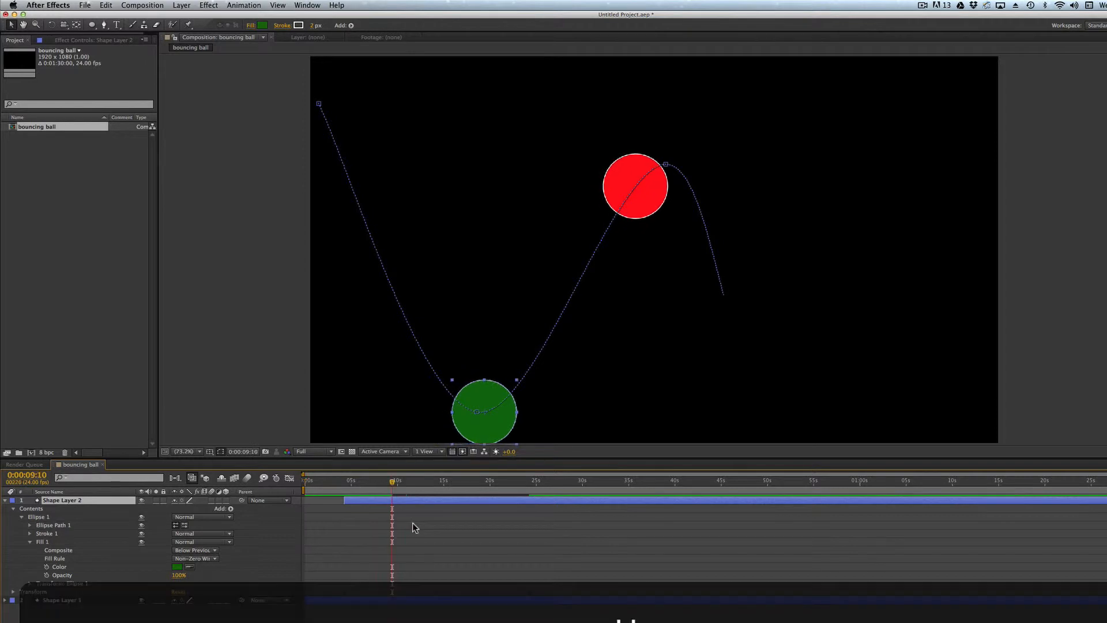
# - At 0:00:09:07, squash the green ball to 60% vertical scale with proportions unlinked and lower it to Y position 1022.9
pyautogui.moveTo(392, 484); pyautogui.dragTo(391, 486)
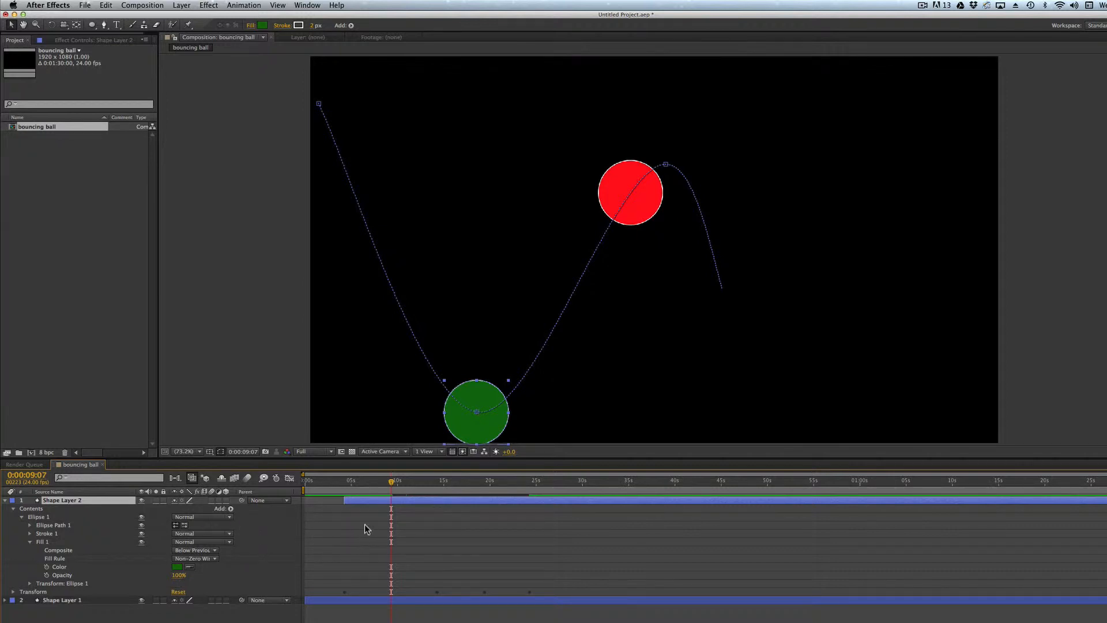
pyautogui.click(13, 593)
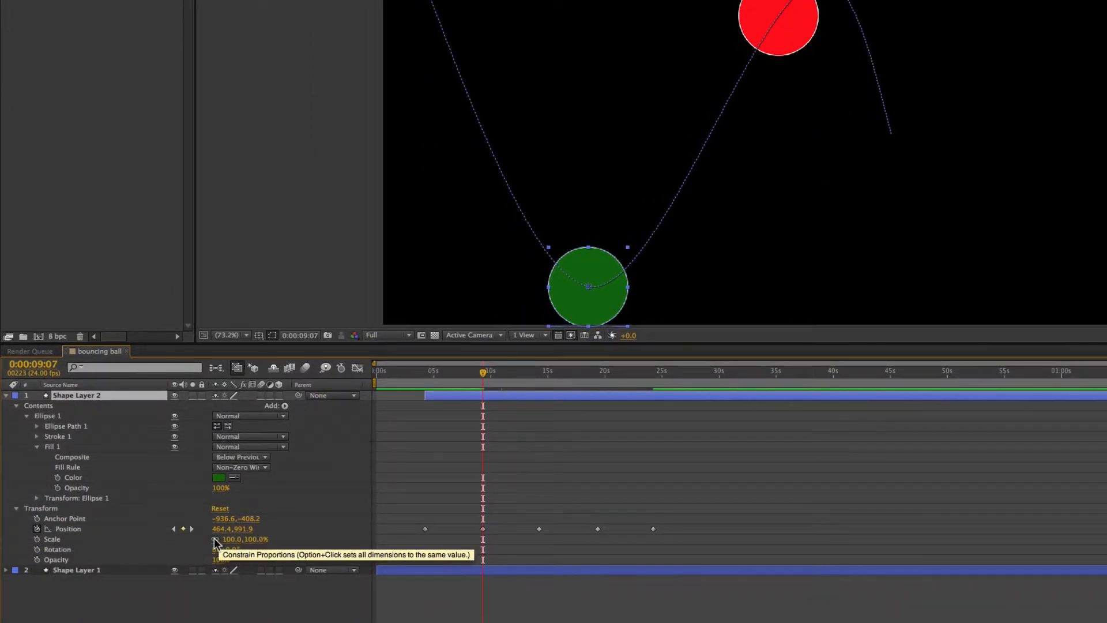
pyautogui.click(215, 540)
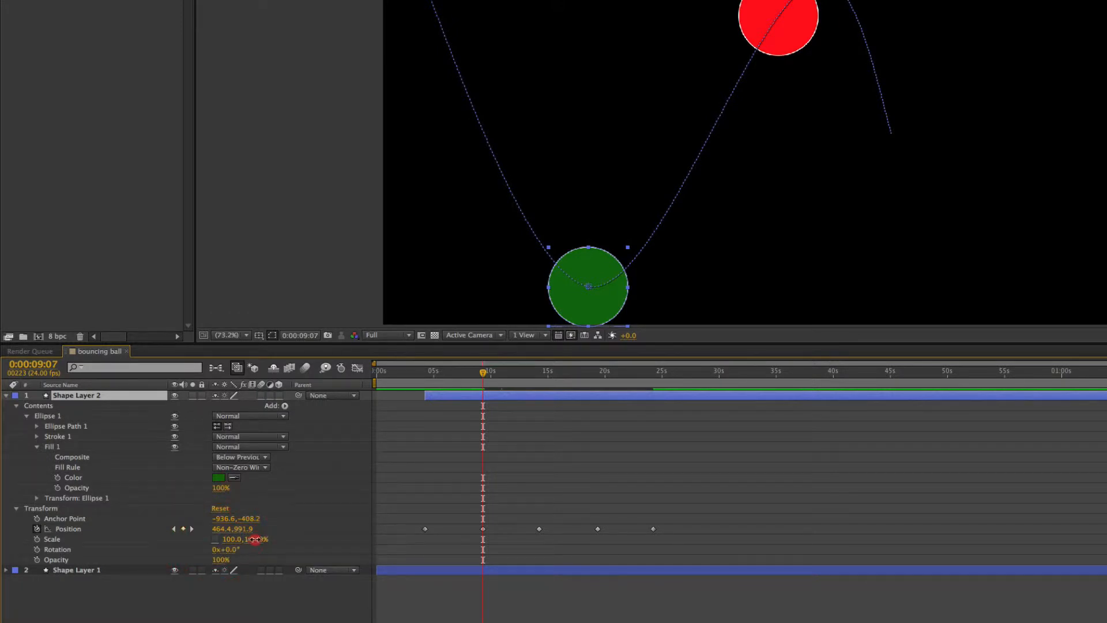
pyautogui.moveTo(255, 539); pyautogui.dragTo(230, 540)
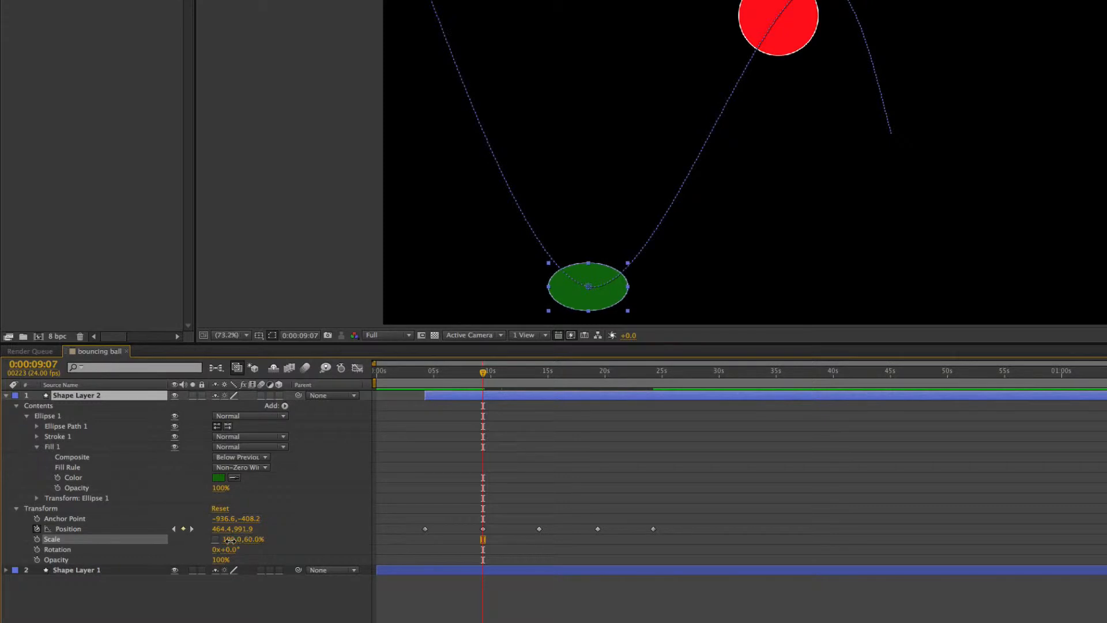
pyautogui.moveTo(231, 540); pyautogui.dragTo(230, 541)
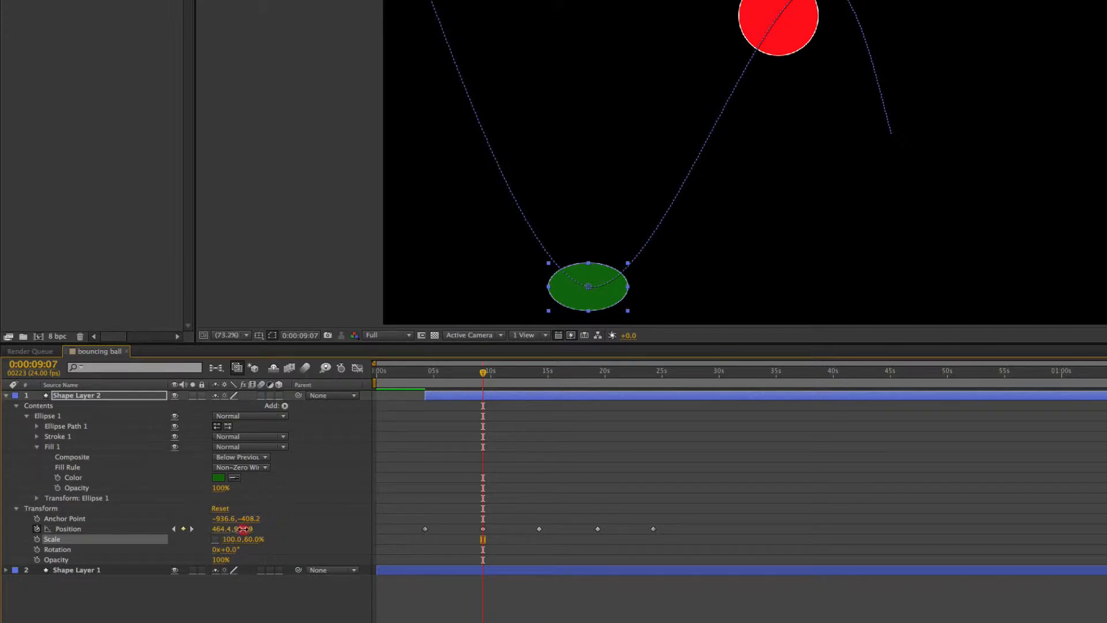
pyautogui.moveTo(243, 529)
pyautogui.mouseDown()
pyautogui.moveTo(273, 529)
pyautogui.moveTo(257, 531)
pyautogui.mouseUp()
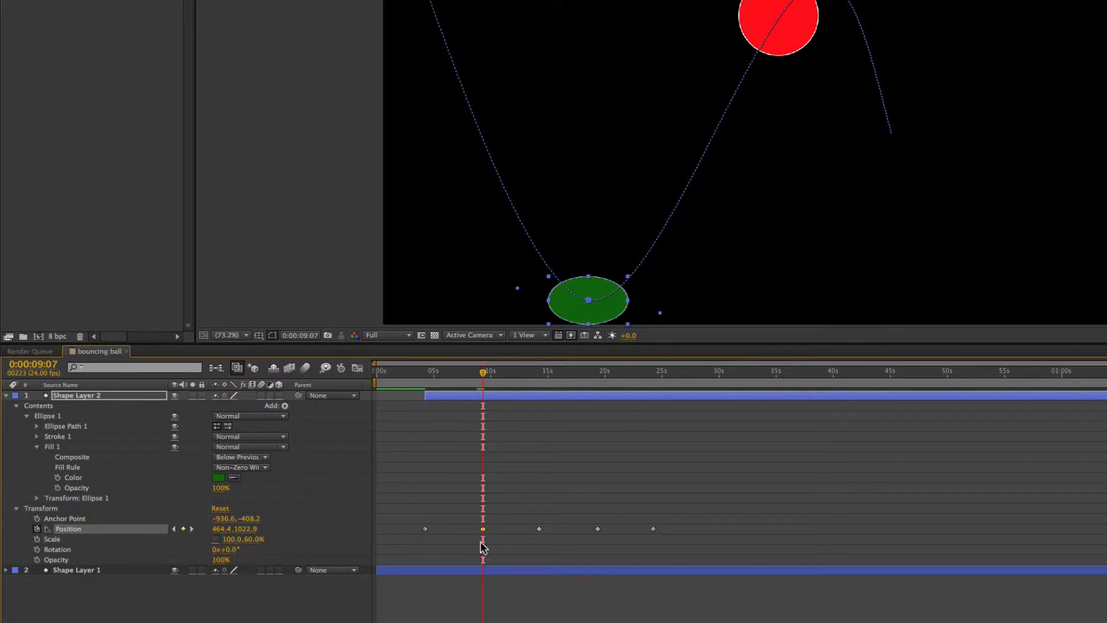
# - Keyframe the green ball's vertical scale at 60% at 0:00:09:07, 100% at 0:00:09:04 and 112% at 0:00:09:15
pyautogui.click(37, 539)
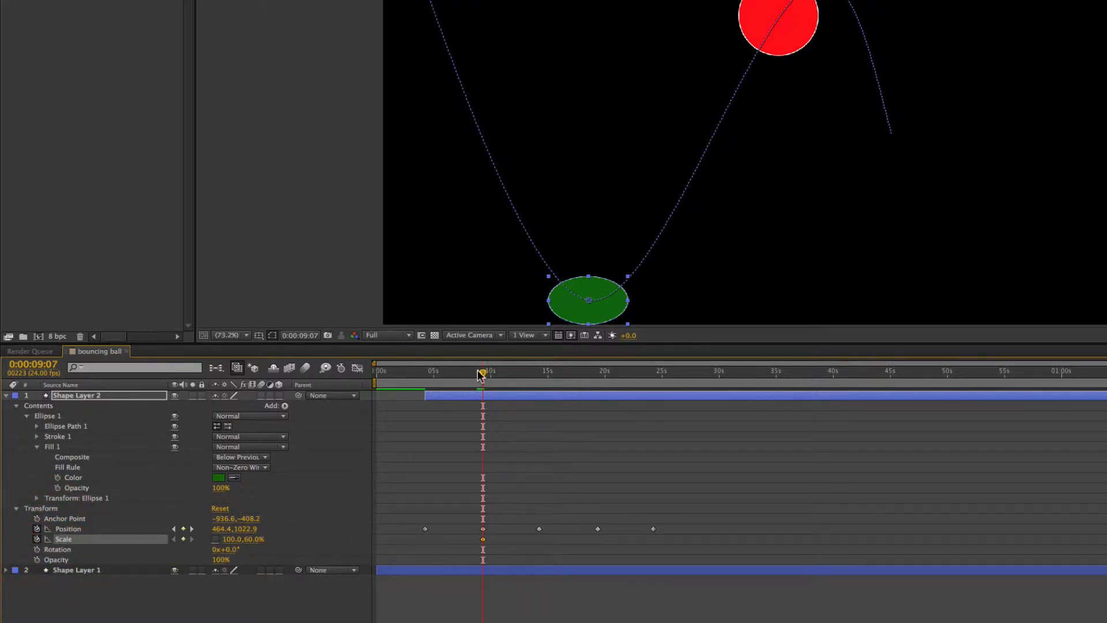
pyautogui.moveTo(483, 376); pyautogui.dragTo(481, 376)
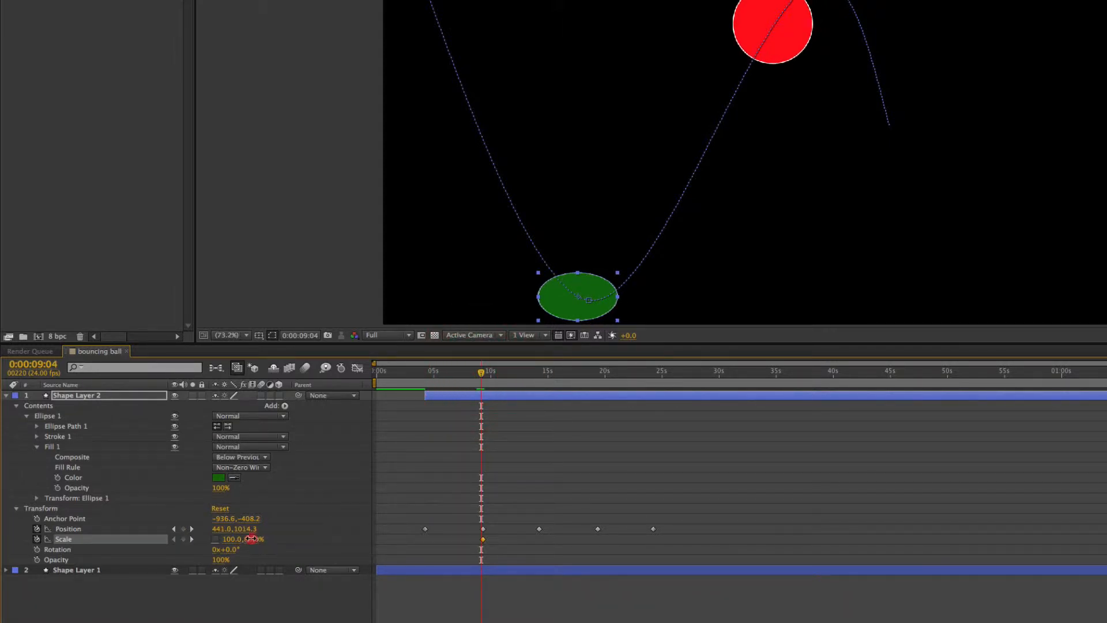
pyautogui.write('100')
pyautogui.press('Return')
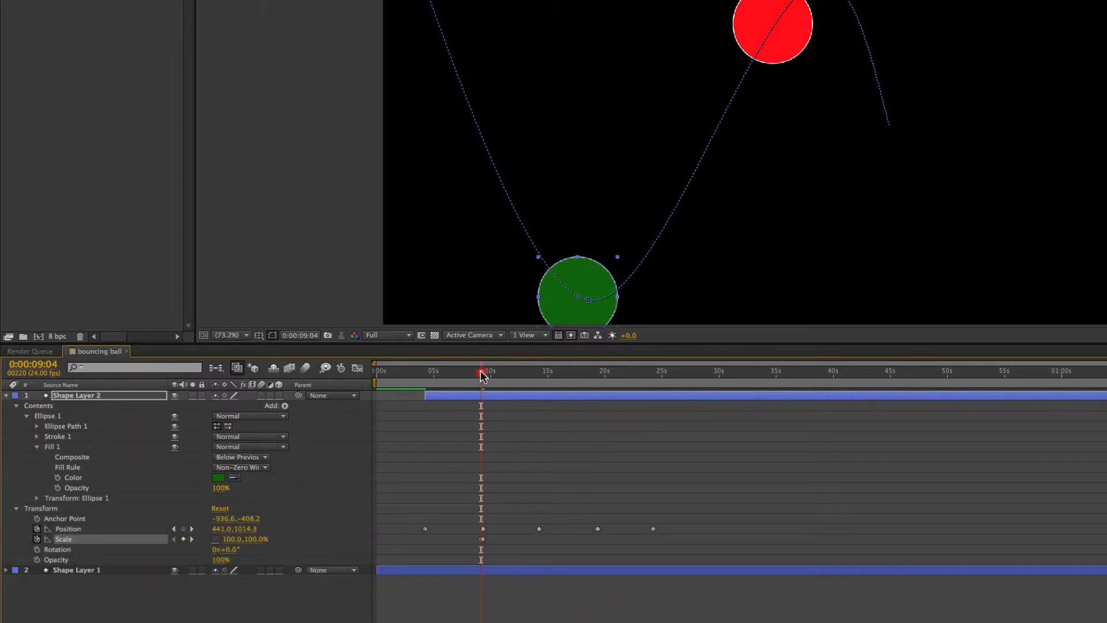
pyautogui.moveTo(482, 375); pyautogui.dragTo(485, 378)
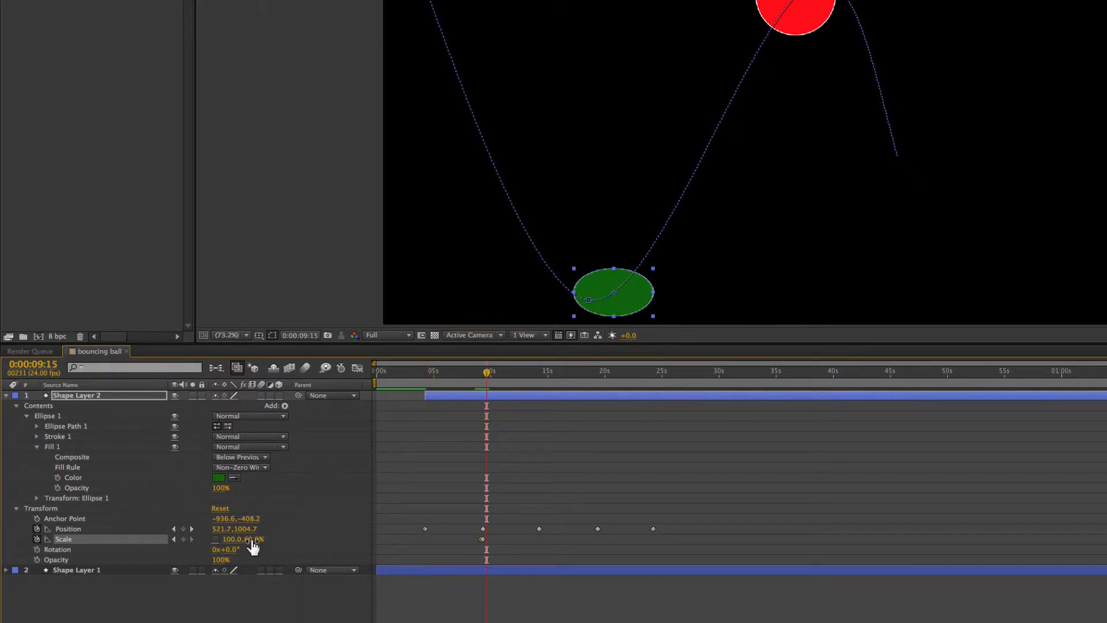
pyautogui.moveTo(251, 540)
pyautogui.mouseDown()
pyautogui.moveTo(290, 536)
pyautogui.moveTo(271, 531)
pyautogui.mouseUp()
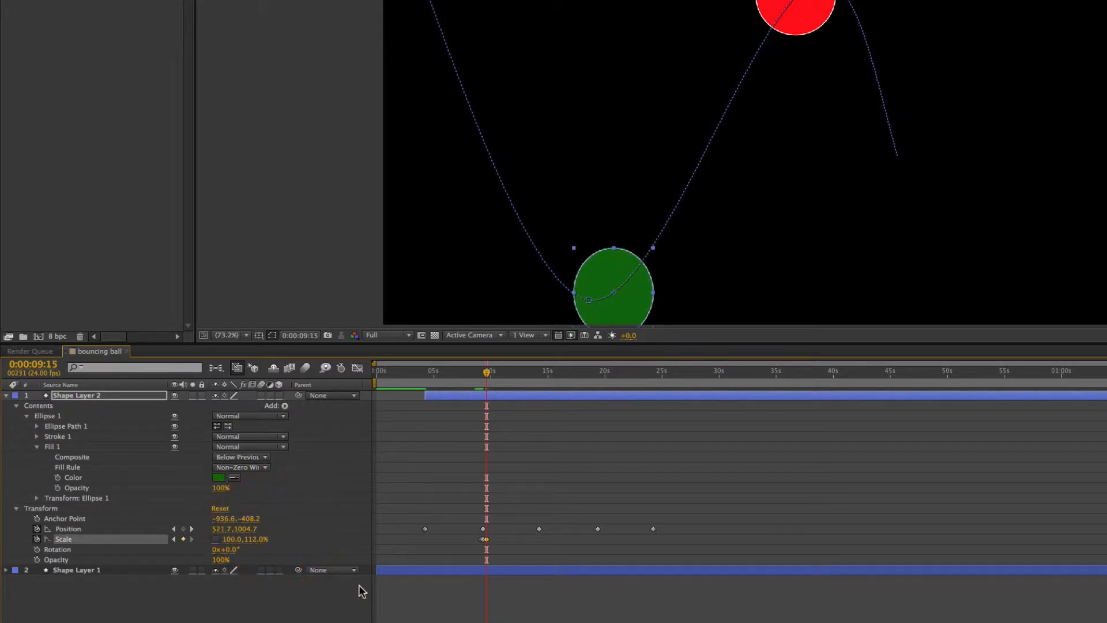
# - Preview the green ball's squash and stretch around its first bounce, starting from about 8 seconds
pyautogui.click(470, 372)
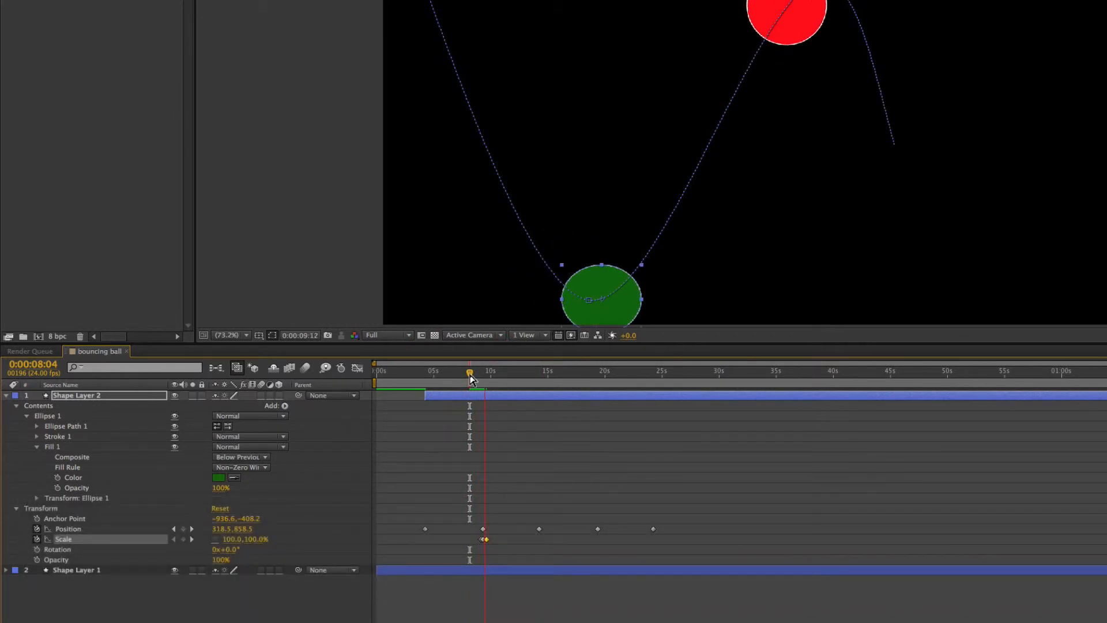
pyautogui.press('space')
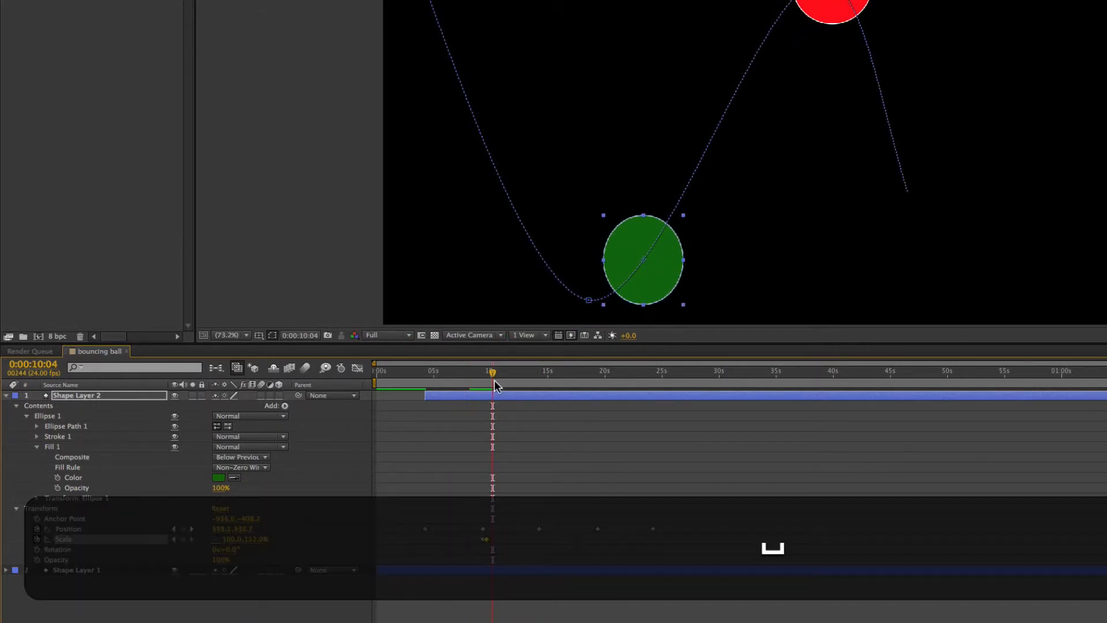
pyautogui.moveTo(492, 373); pyautogui.dragTo(485, 378)
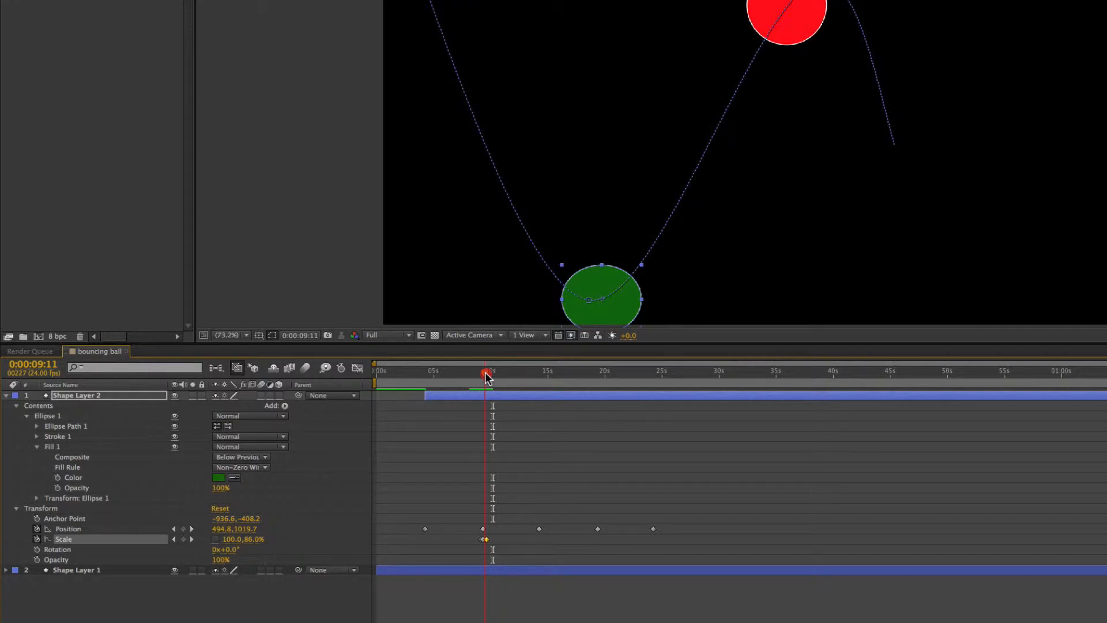
pyautogui.moveTo(486, 378); pyautogui.dragTo(519, 281)
# - Keyframe the green ball's vertical scale at 100% at 0:00:10:03
pyautogui.moveTo(515, 283); pyautogui.dragTo(492, 323)
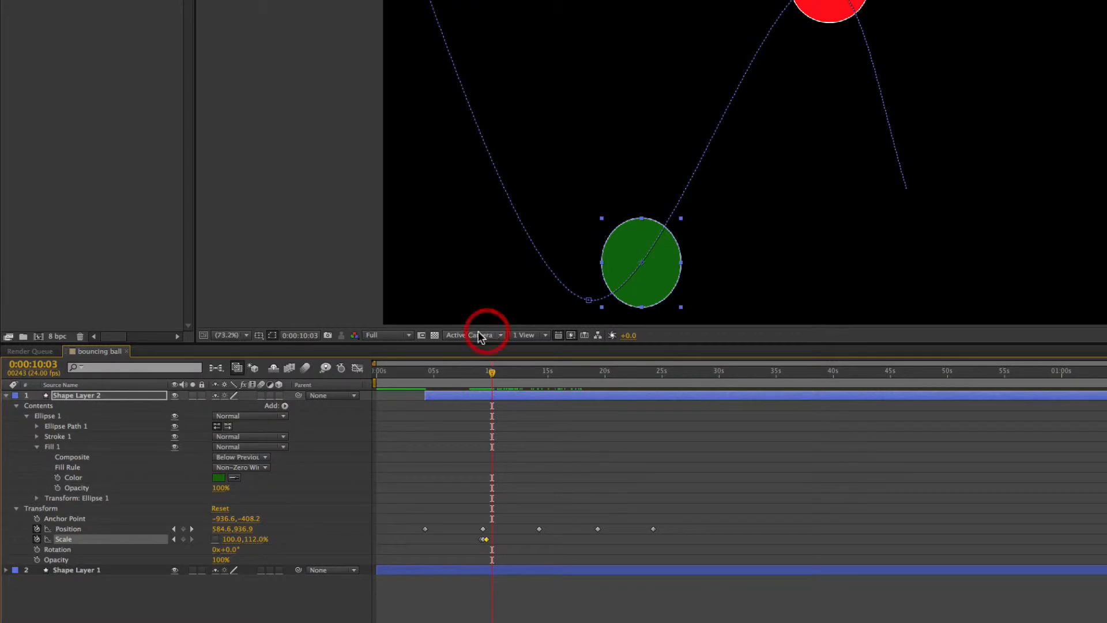
pyautogui.click(251, 540)
pyautogui.write('100')
pyautogui.press('Return')
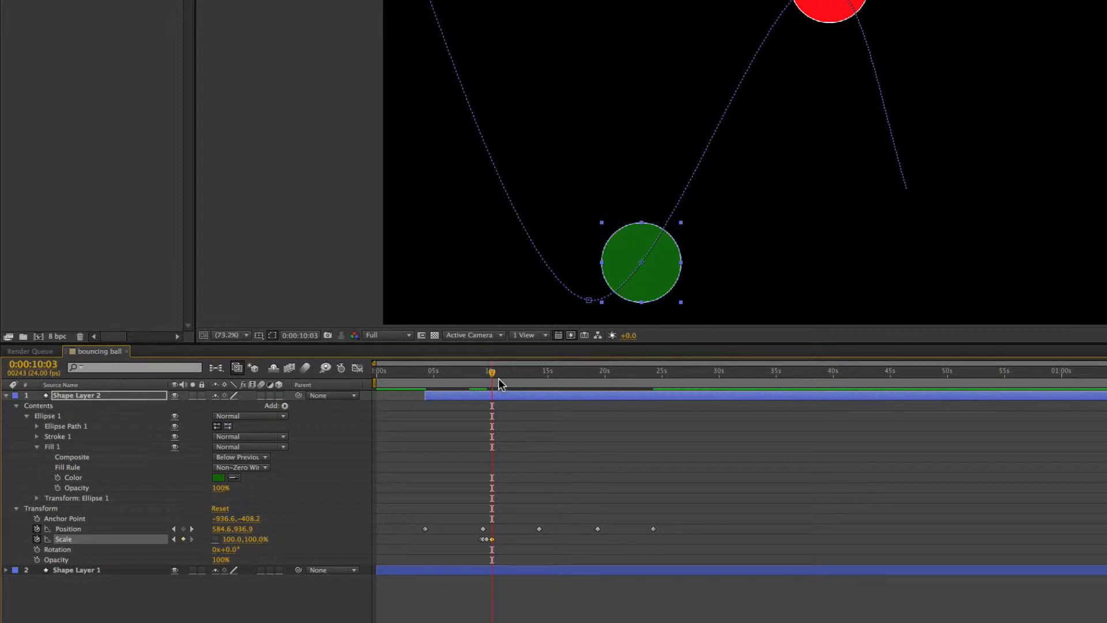
# - Copy the green ball's scale keyframes from the first bounce and paste them at the second bounce, 0:00:19:09
pyautogui.moveTo(501, 535); pyautogui.dragTo(473, 551)
pyautogui.moveTo(492, 374); pyautogui.dragTo(597, 396)
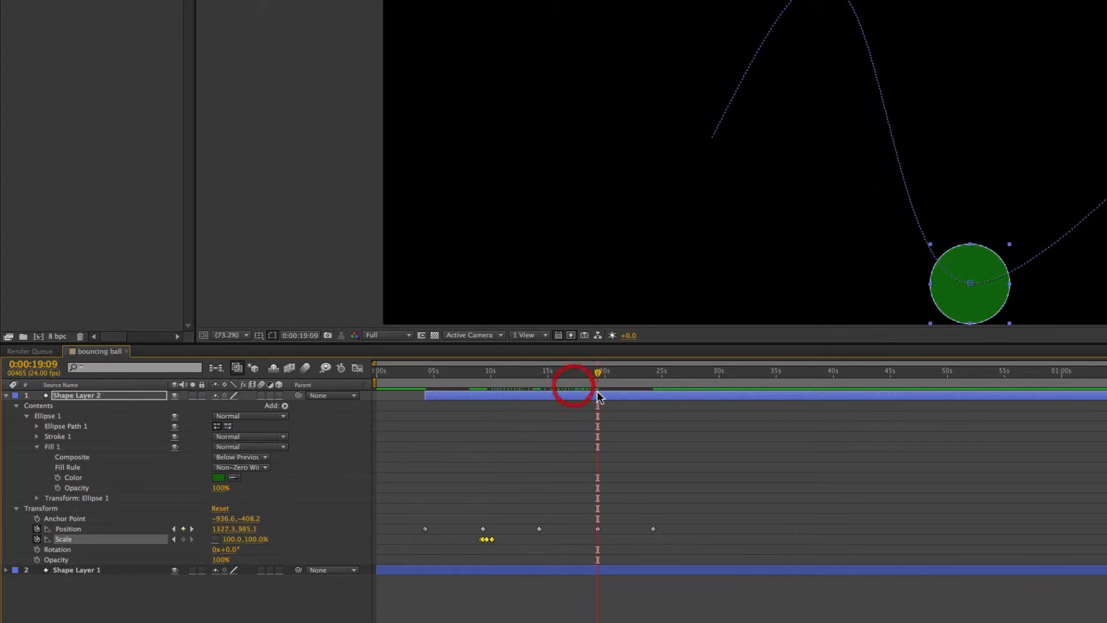
pyautogui.press('super+c')
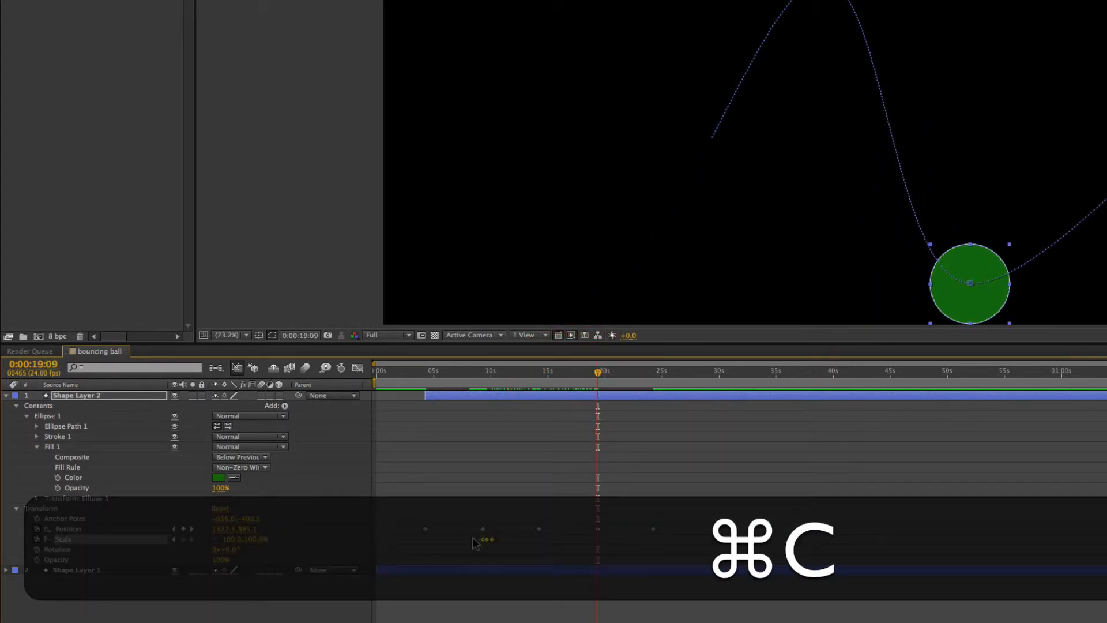
pyautogui.click(129, 0)
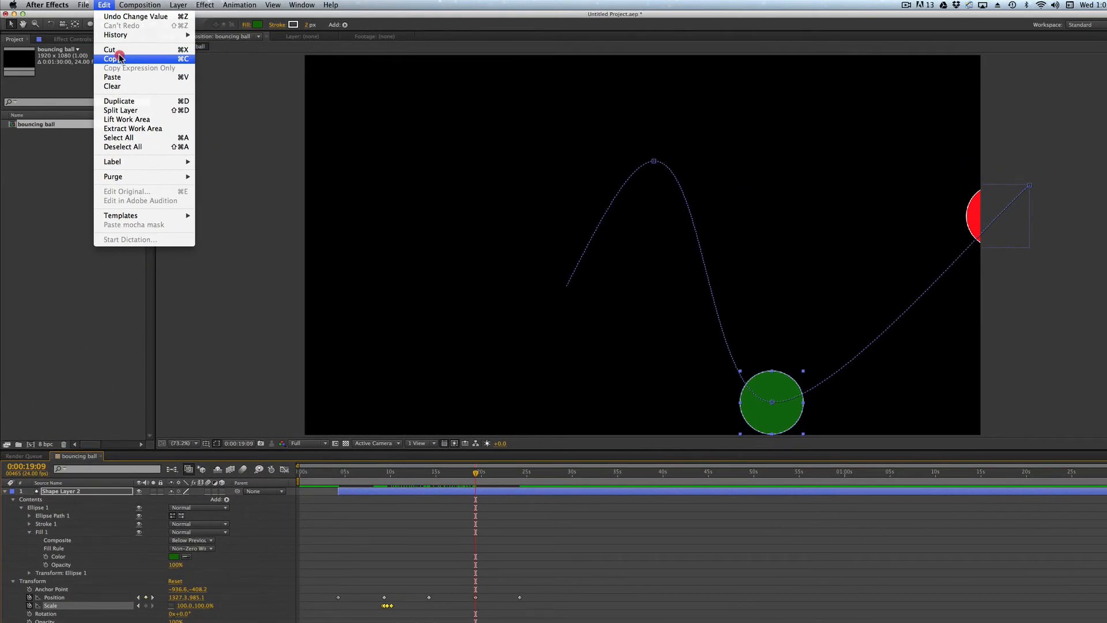
pyautogui.click(118, 59)
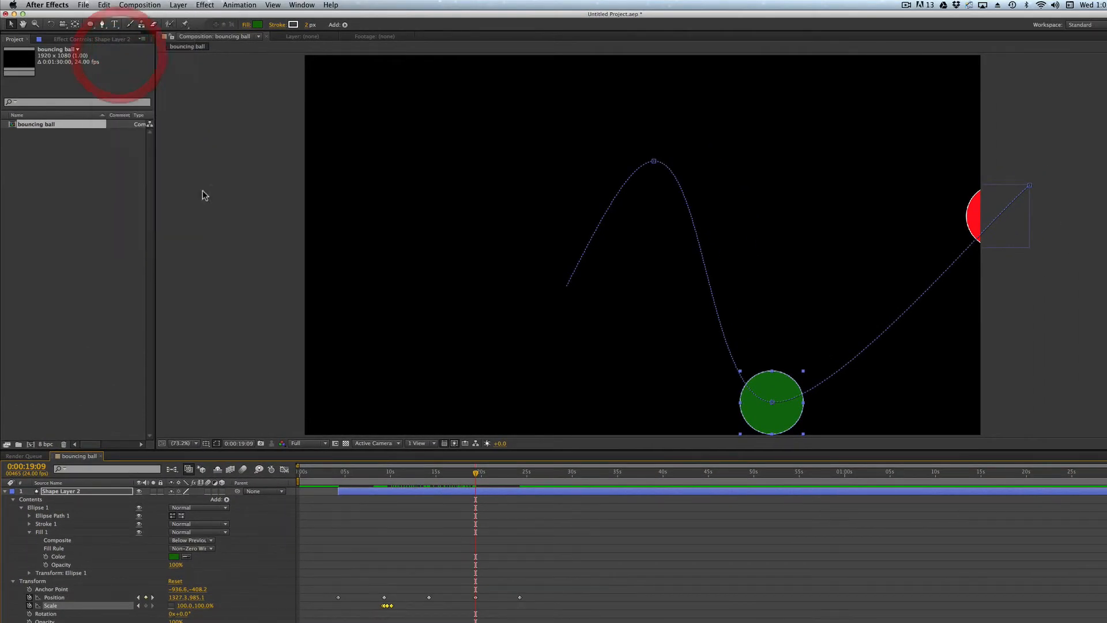
pyautogui.click(486, 608)
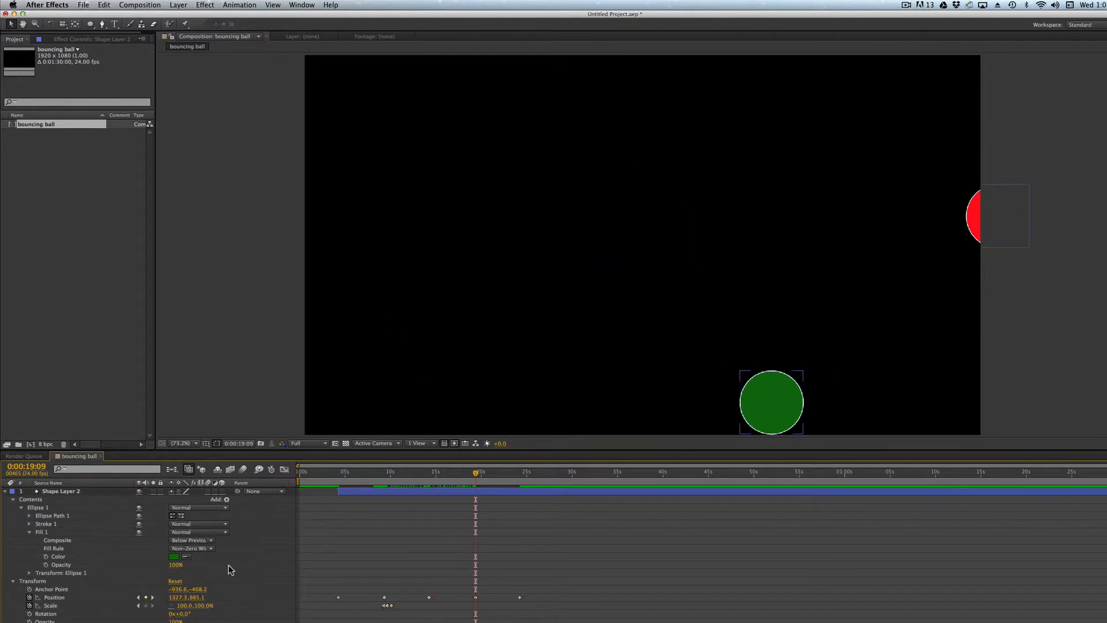
pyautogui.click(55, 606)
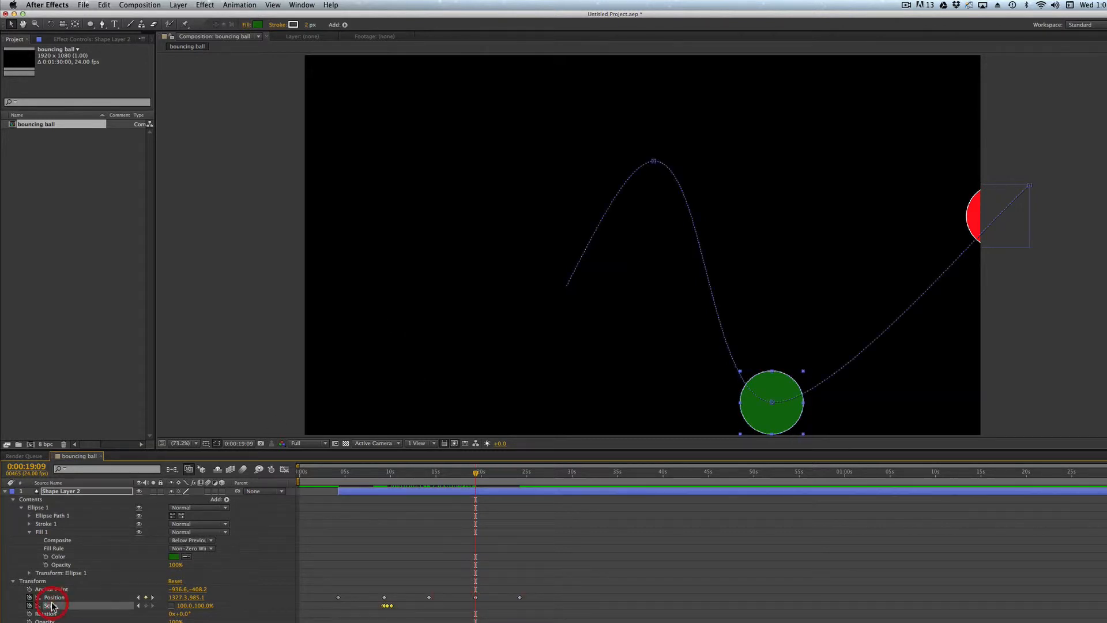
pyautogui.click(105, 4)
pyautogui.click(121, 78)
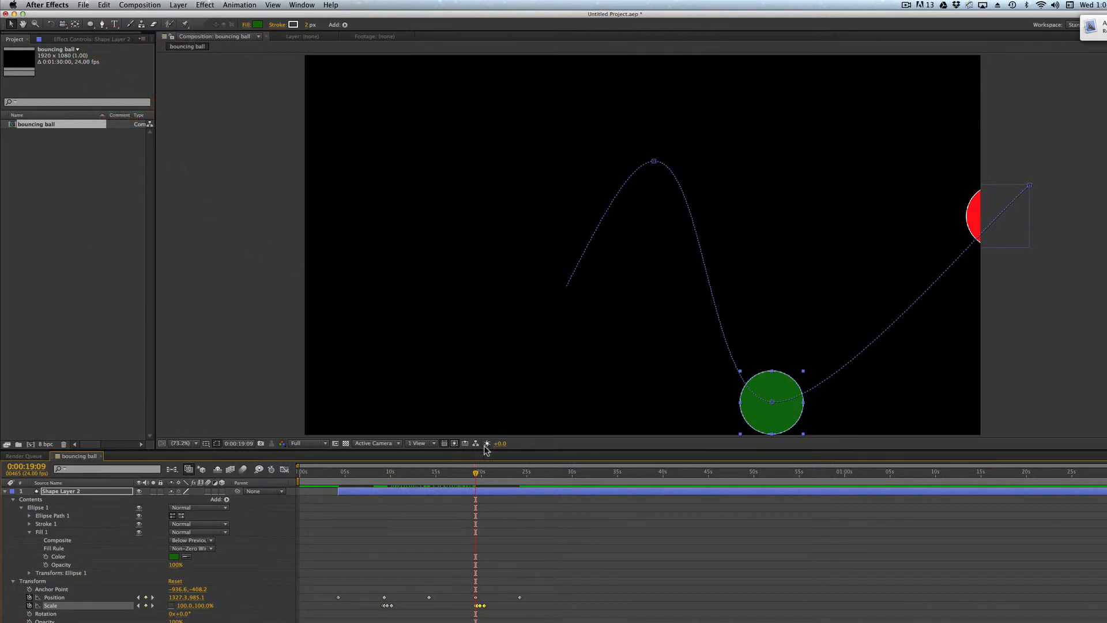
# - Duplicate the green ball's layer and shift the copy to start at about 10 seconds
pyautogui.moveTo(475, 474)
pyautogui.mouseDown()
pyautogui.moveTo(464, 476)
pyautogui.moveTo(477, 483)
pyautogui.mouseUp()
pyautogui.click(356, 490)
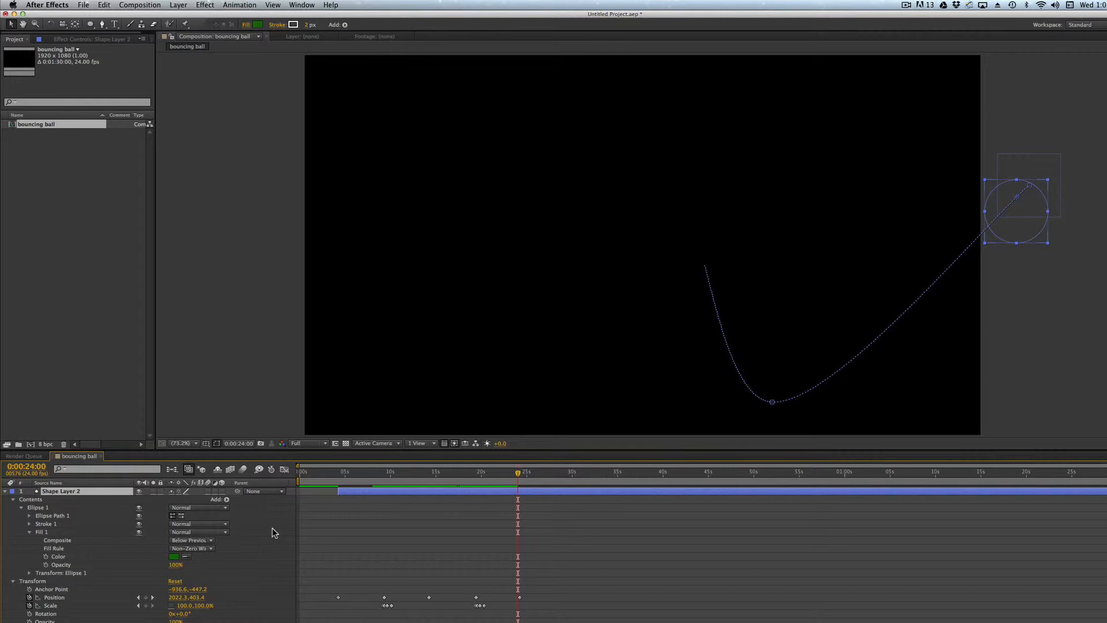
pyautogui.press('super+d')
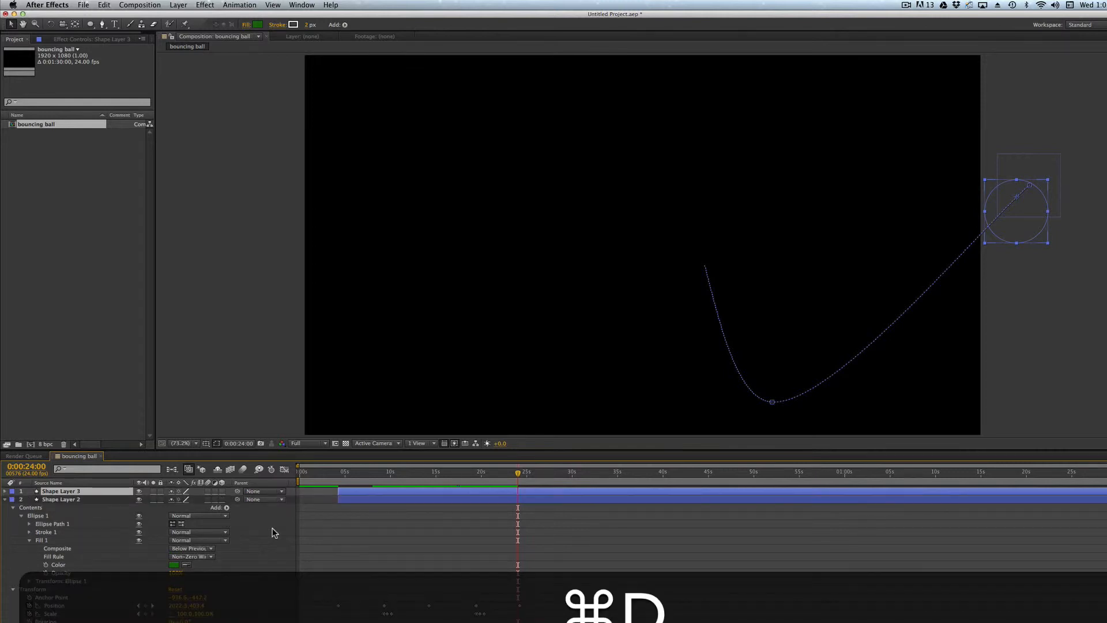
pyautogui.moveTo(391, 492); pyautogui.dragTo(447, 495)
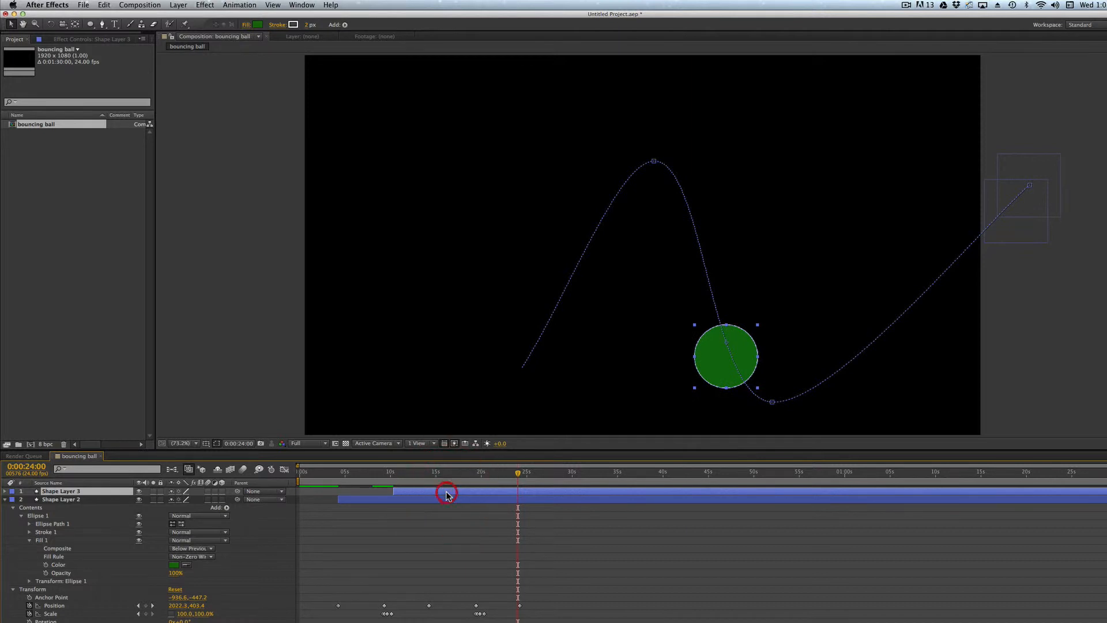
# - Change the fill color of the duplicated ball, Shape Layer 3, to dark blue
pyautogui.click(6, 492)
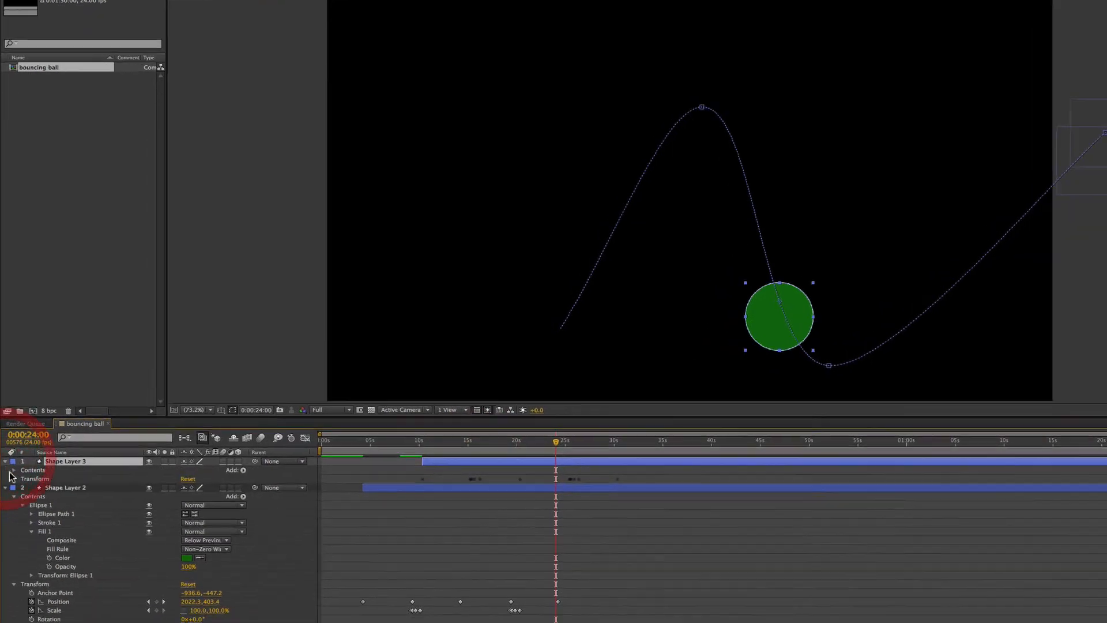
pyautogui.click(13, 499)
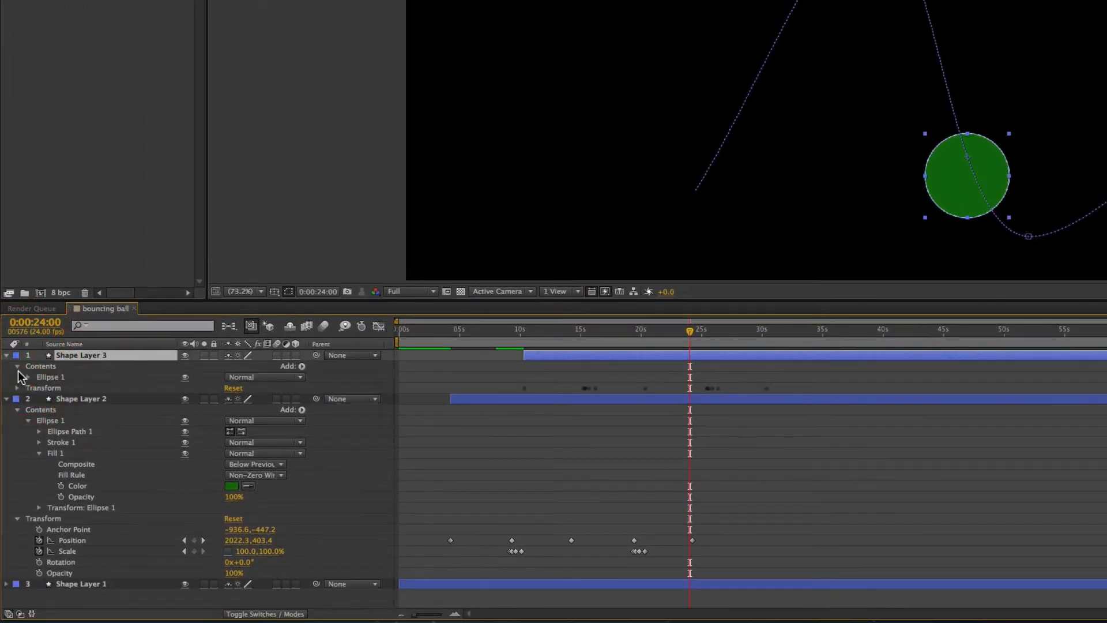
pyautogui.click(27, 376)
pyautogui.click(39, 410)
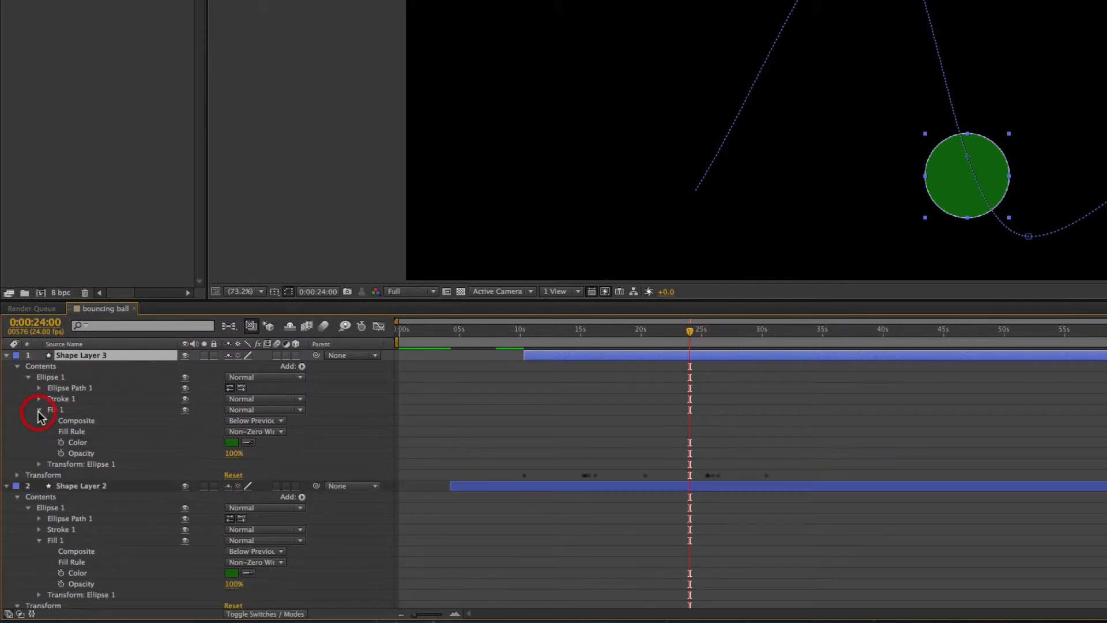
pyautogui.click(231, 442)
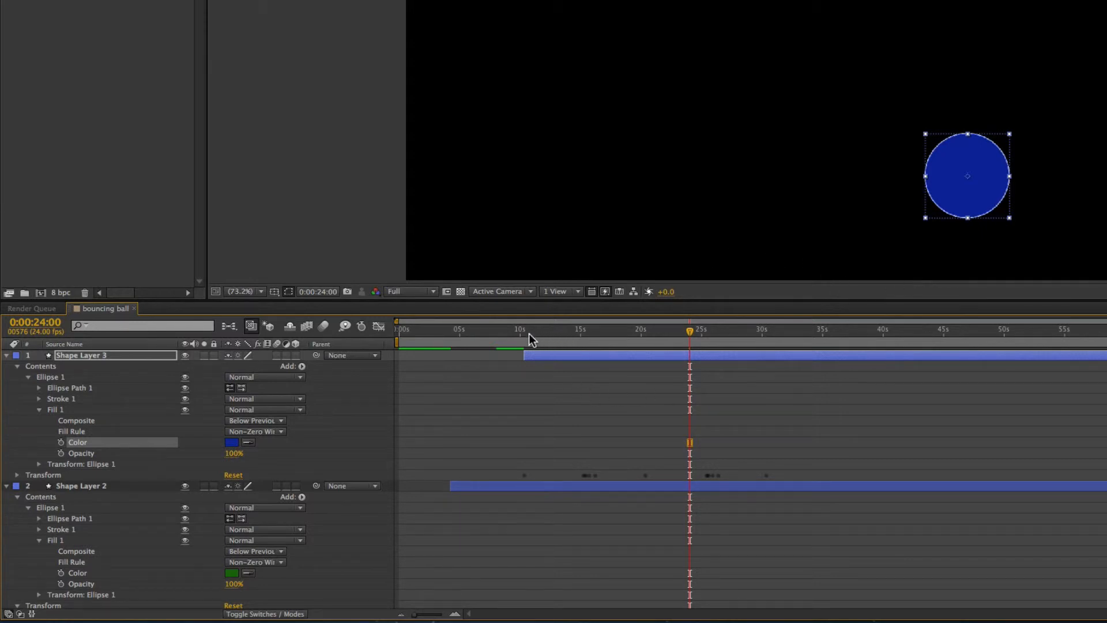
# - Keyframe the blue ball's scale at 80% in both dimensions at 0:00:19:10, between its two bounces
pyautogui.moveTo(528, 334); pyautogui.dragTo(580, 340)
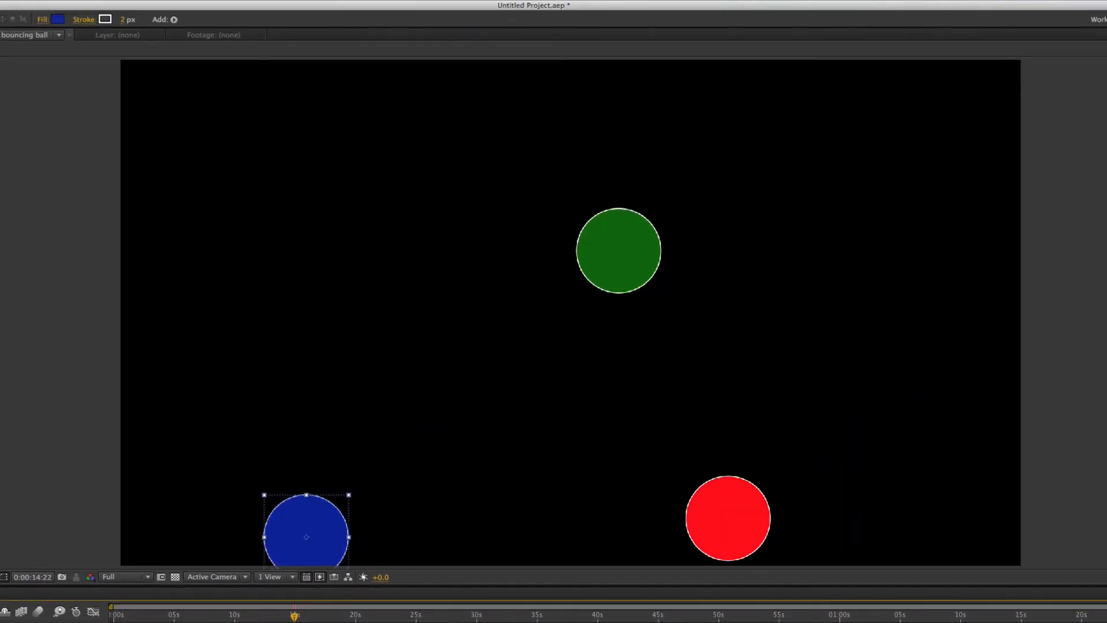
pyautogui.moveTo(294, 616); pyautogui.dragTo(310, 616)
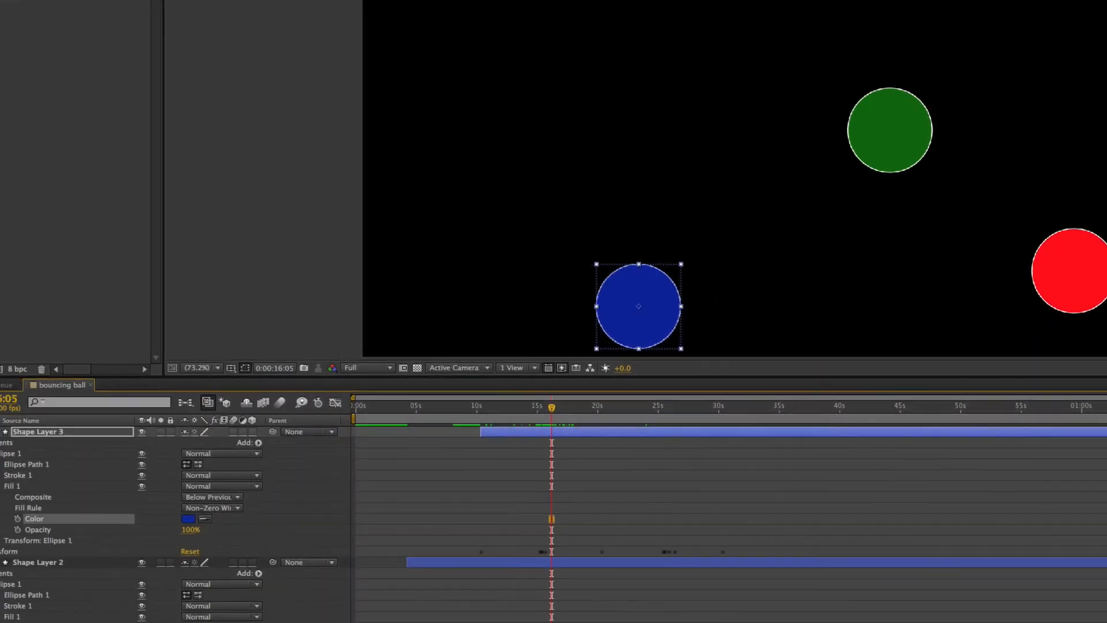
pyautogui.click(15, 514)
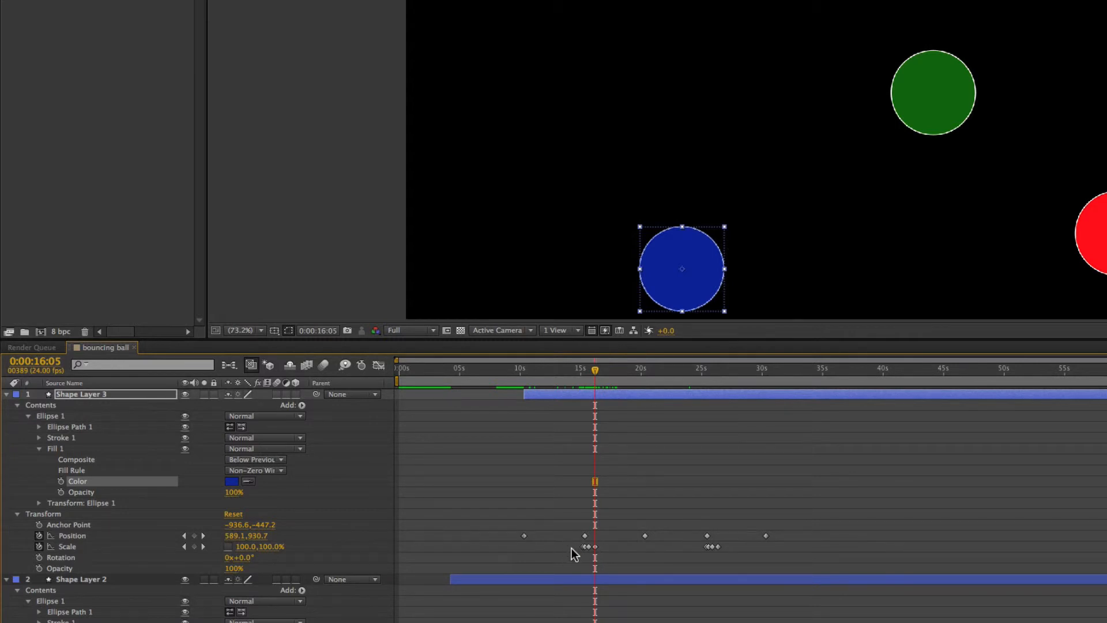
pyautogui.moveTo(596, 372); pyautogui.dragTo(596, 375)
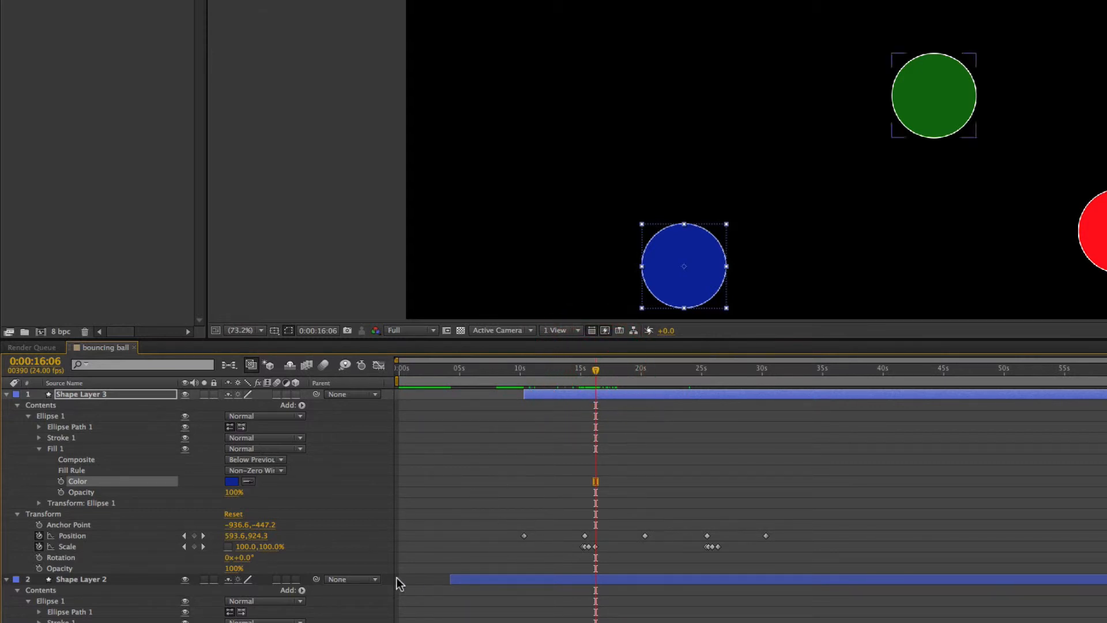
pyautogui.click(184, 547)
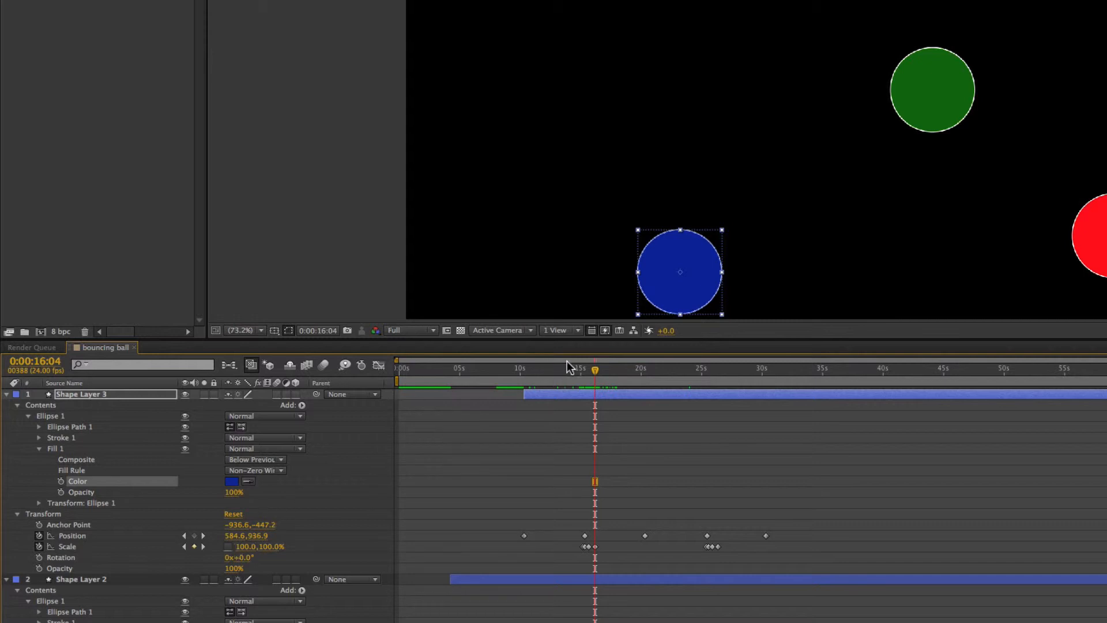
pyautogui.moveTo(596, 369); pyautogui.dragTo(635, 370)
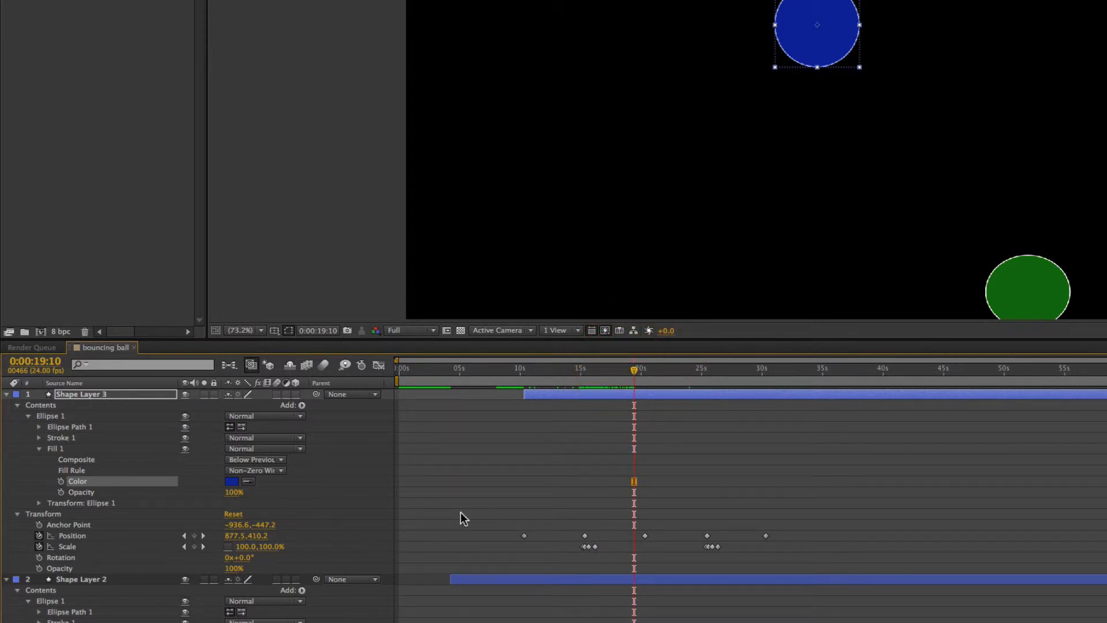
pyautogui.click(245, 547)
pyautogui.moveTo(245, 547)
pyautogui.mouseDown()
pyautogui.moveTo(234, 550)
pyautogui.moveTo(265, 554)
pyautogui.moveTo(255, 557)
pyautogui.mouseUp()
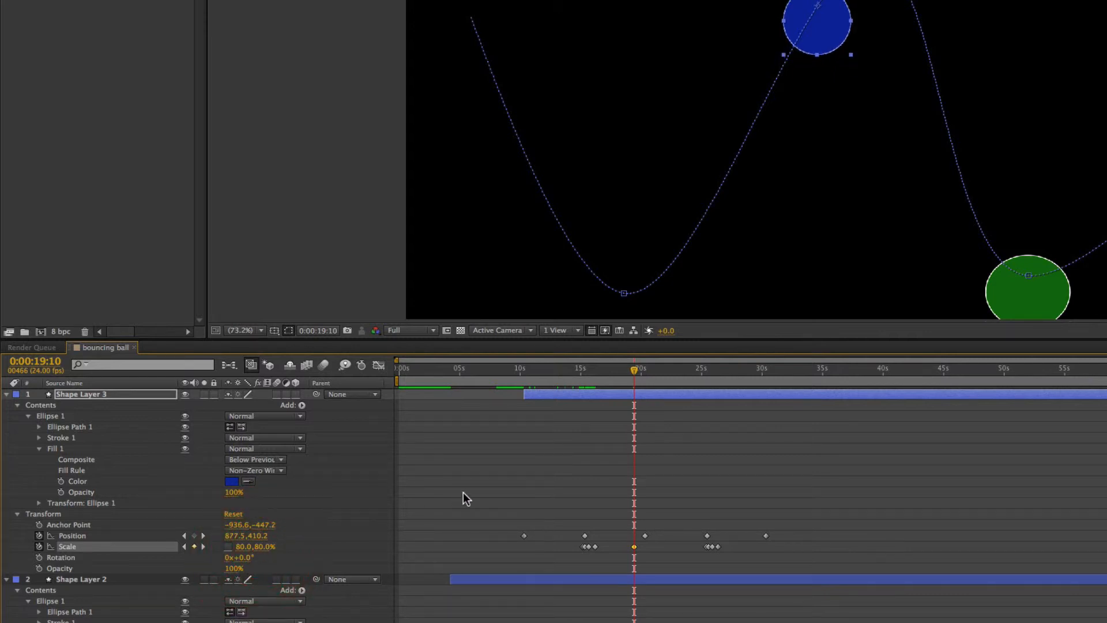
# - Set the blue ball's scale keyframe at 0:00:25:10, where the second bounce starts, to 80% by 80%
pyautogui.moveTo(636, 375); pyautogui.dragTo(691, 430)
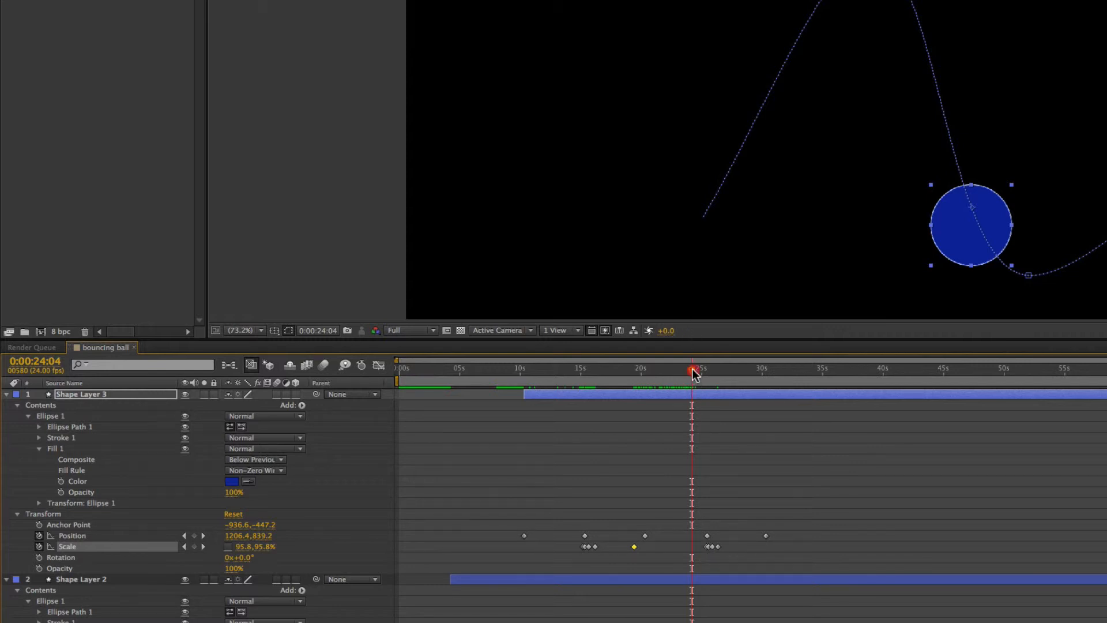
pyautogui.moveTo(695, 374); pyautogui.dragTo(709, 376)
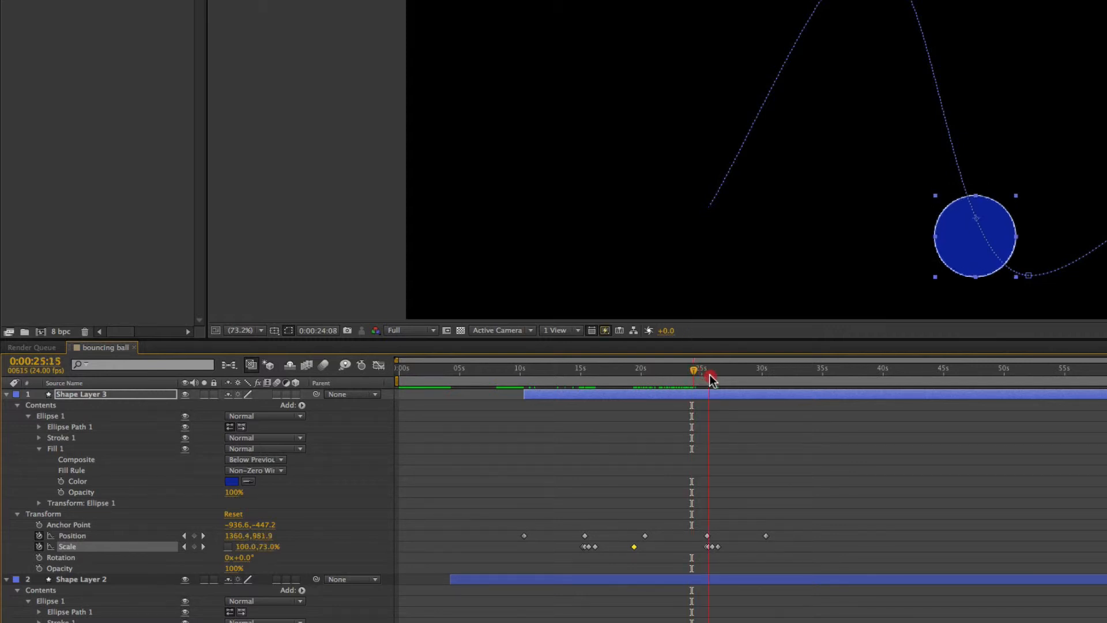
pyautogui.click(184, 547)
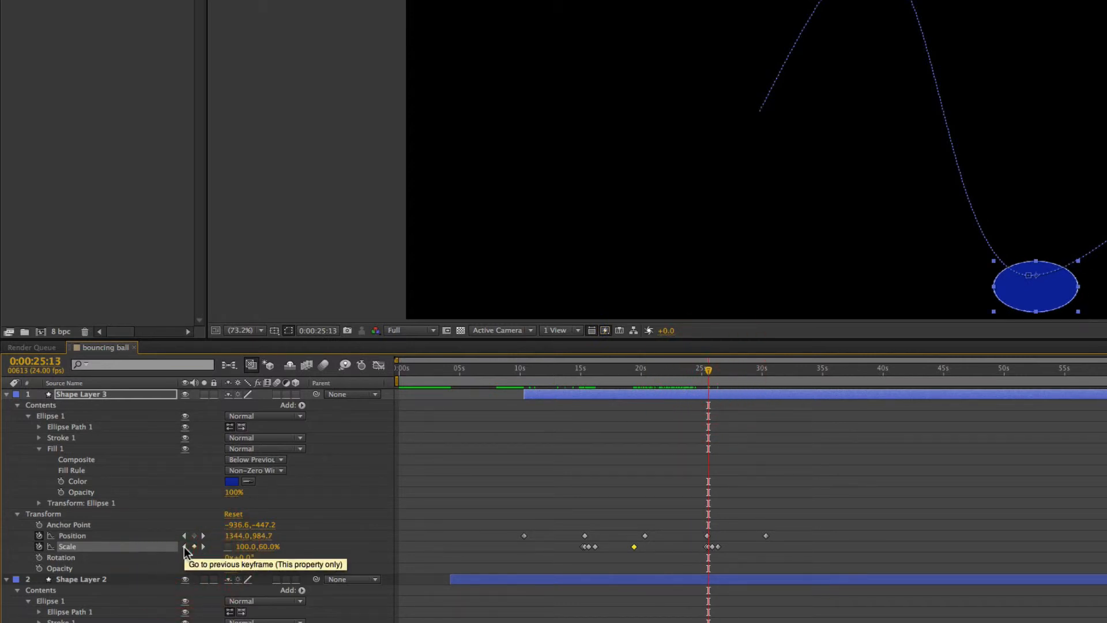
pyautogui.click(185, 546)
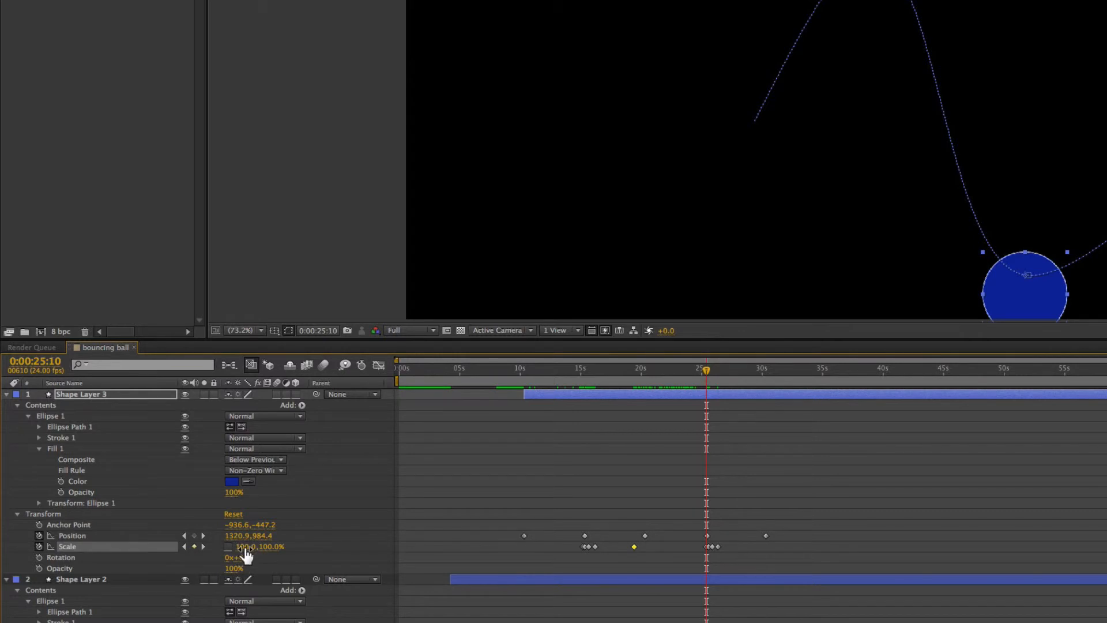
pyautogui.click(243, 546)
pyautogui.write('80')
pyautogui.click(266, 546)
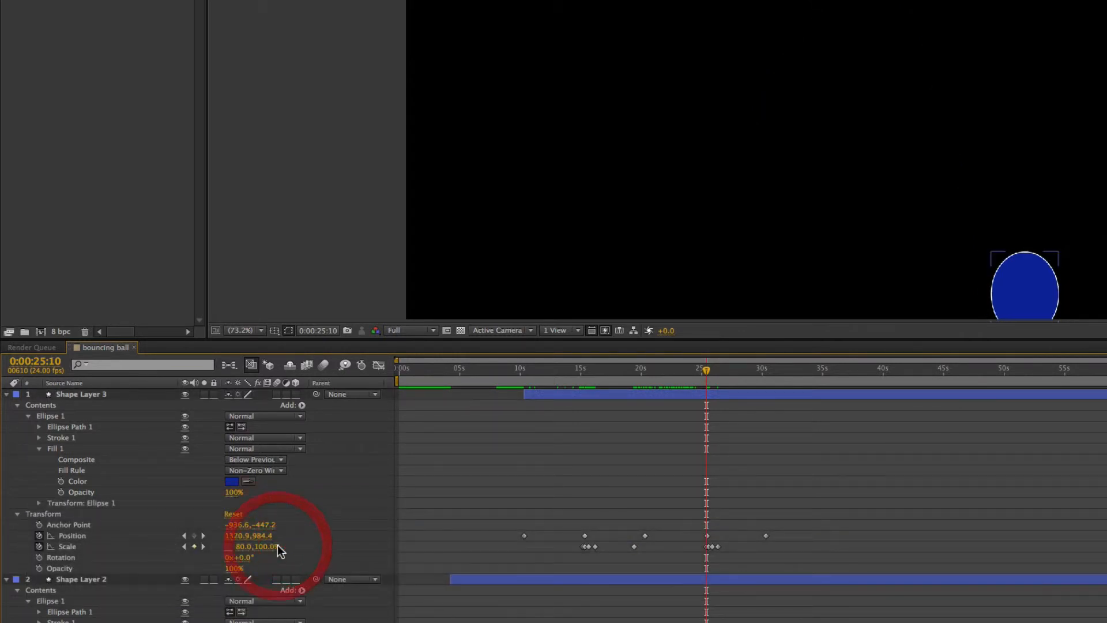
pyautogui.write('80')
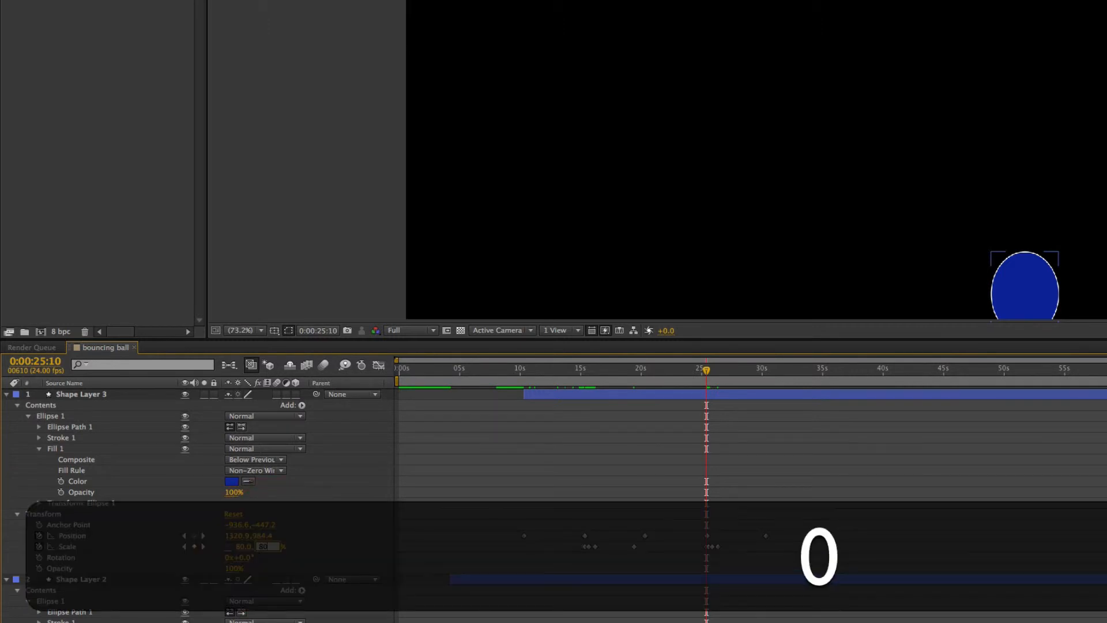
pyautogui.click(208, 553)
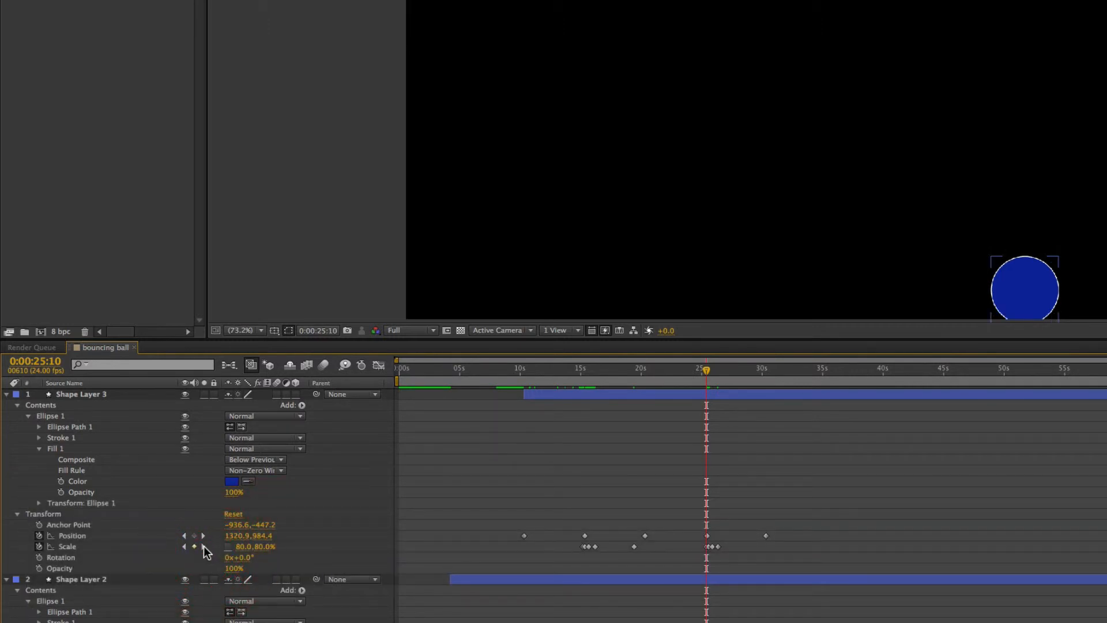
# - Set the blue ball's squash keyframe at 0:00:25:13 to 80% horizontal and 50% vertical scale
pyautogui.click(203, 546)
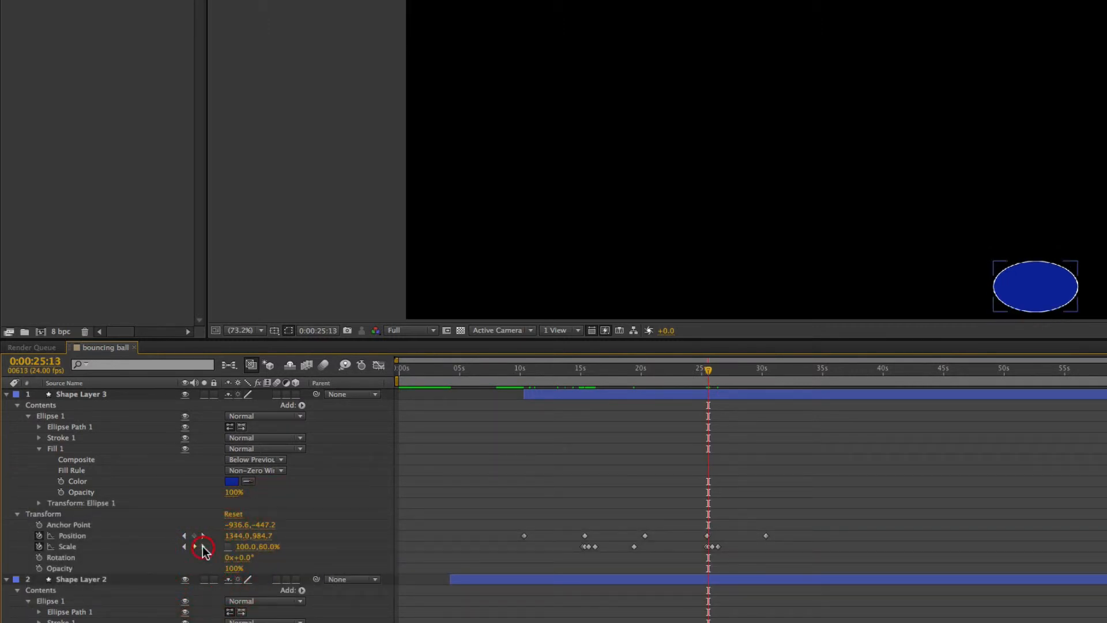
pyautogui.click(244, 546)
pyautogui.write('80')
pyautogui.press('Tab')
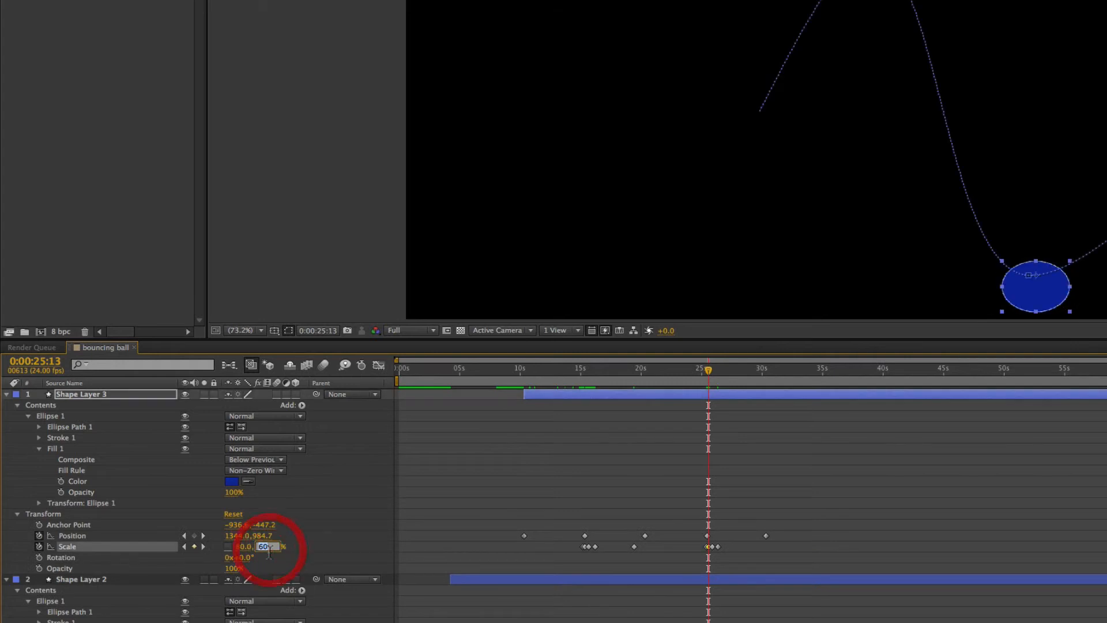
pyautogui.write('50')
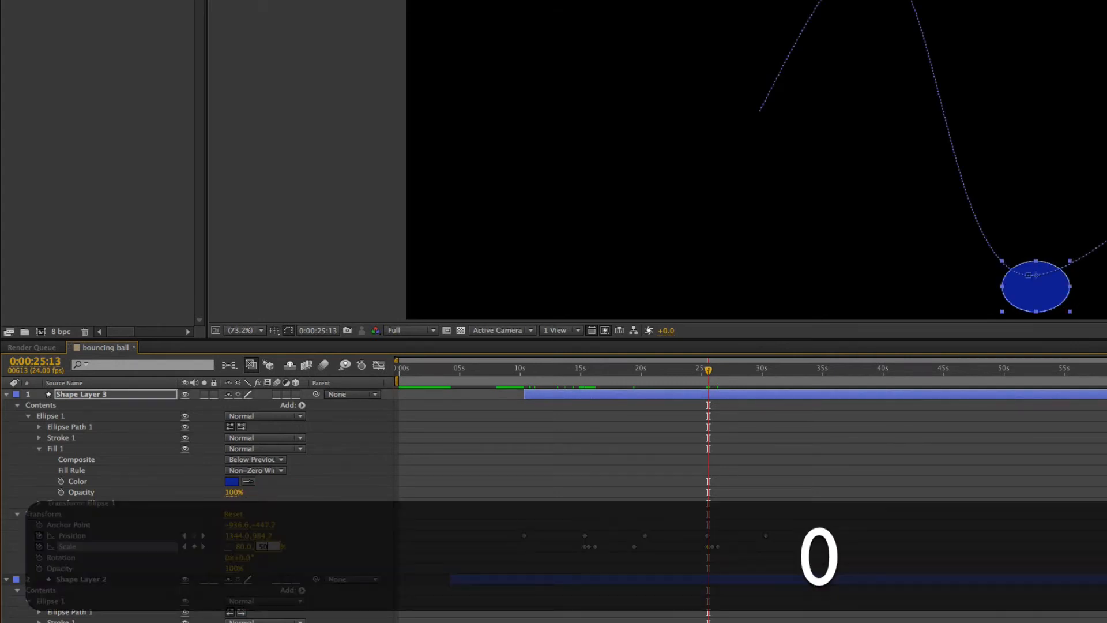
pyautogui.click(316, 546)
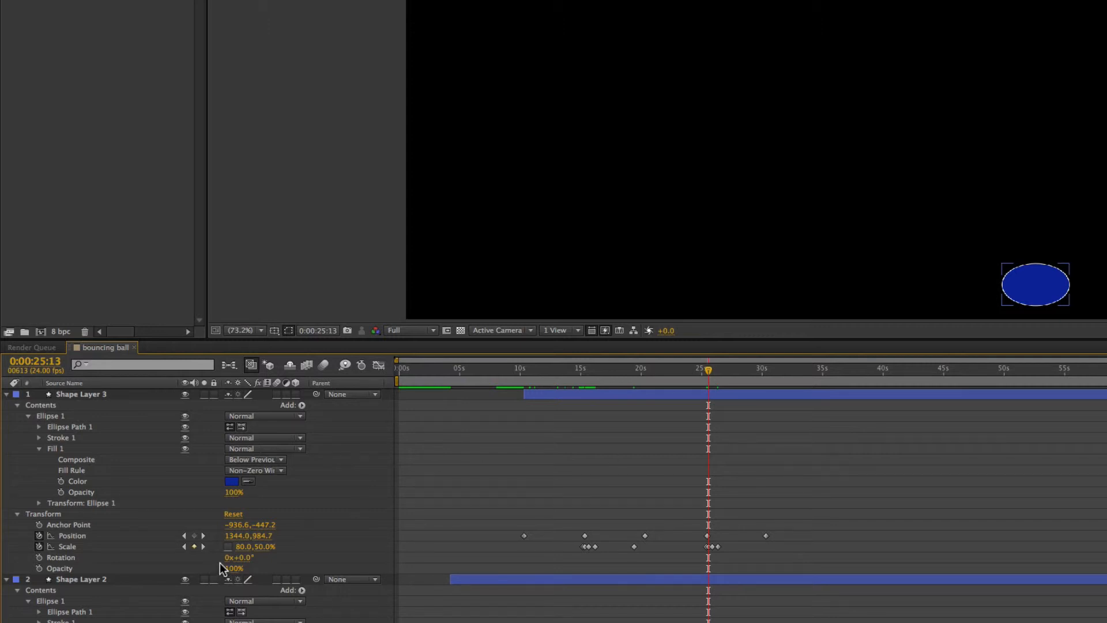
# - Set the blue ball's stretch keyframe at 0:00:25:21 to 80% horizontal and 95% vertical scale
pyautogui.click(203, 546)
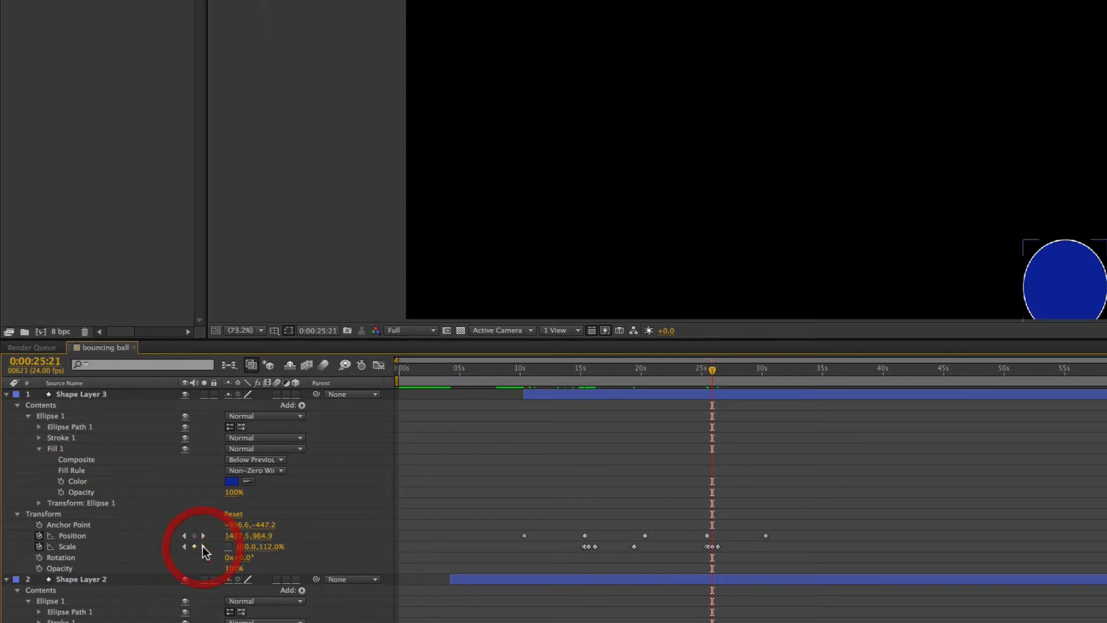
pyautogui.click(246, 546)
pyautogui.write('80')
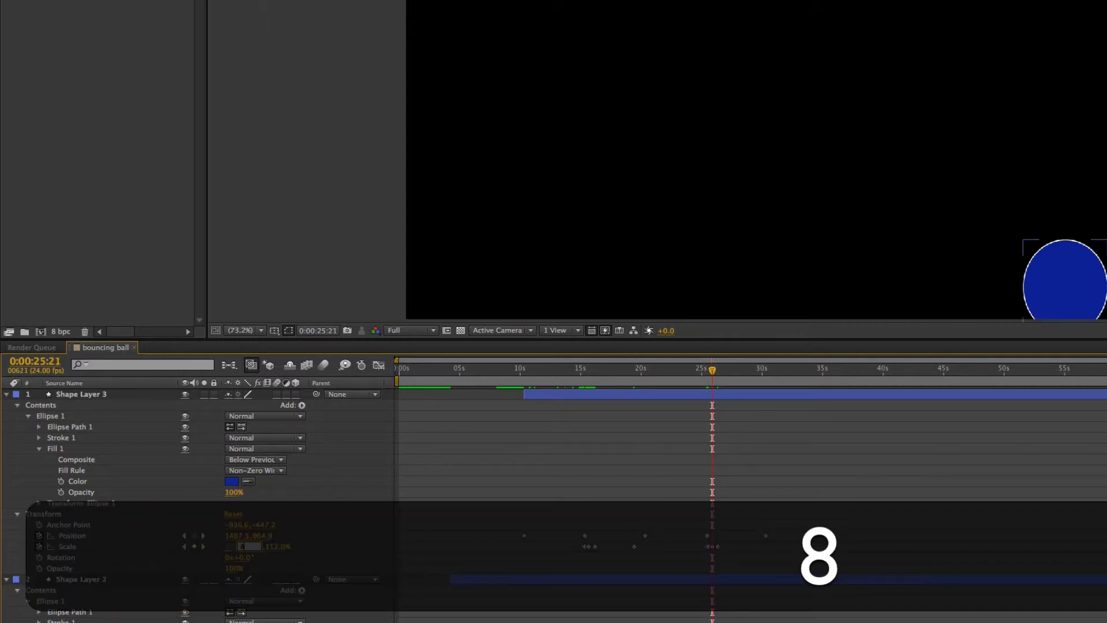
pyautogui.click(272, 549)
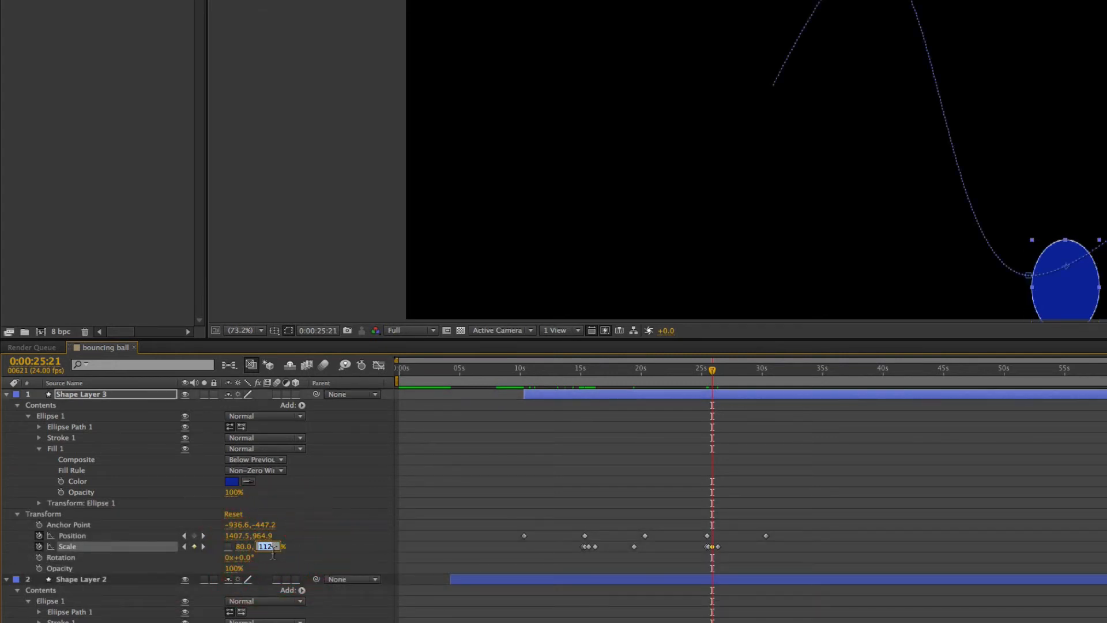
pyautogui.write('95')
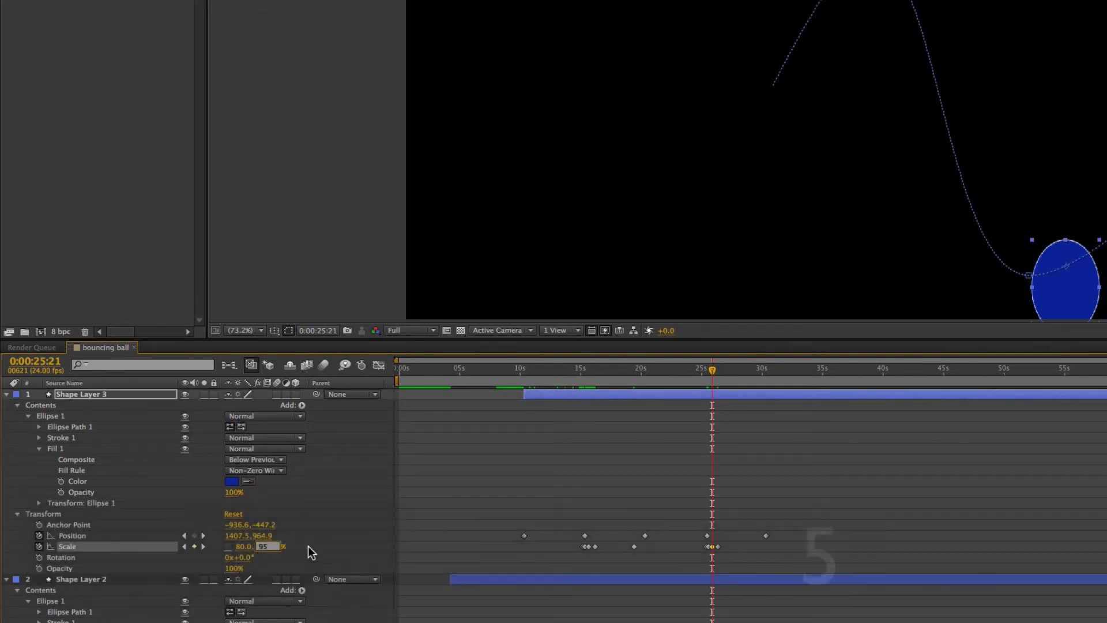
pyautogui.click(307, 545)
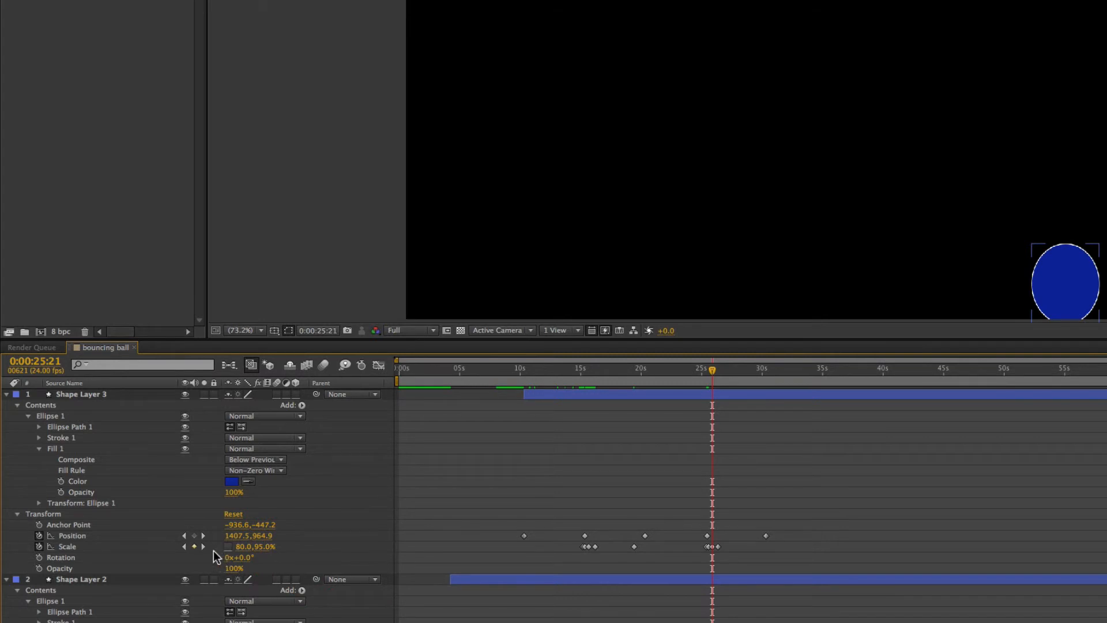
# - Set the blue ball's last scale keyframe, at 0:00:26:09, to 80% by 80%
pyautogui.click(203, 546)
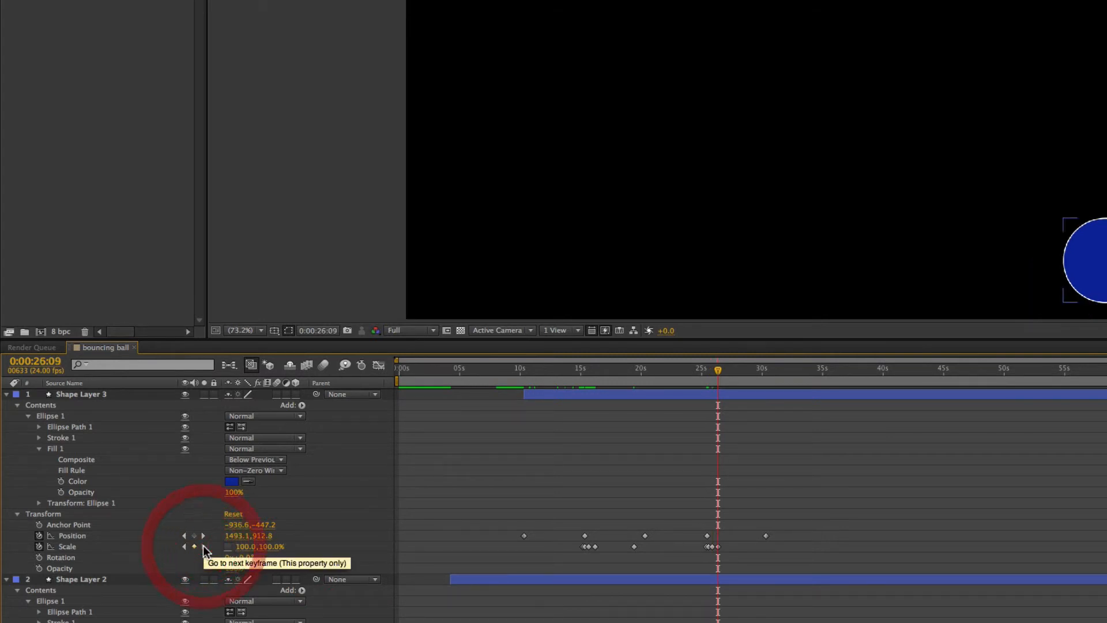
pyautogui.click(243, 546)
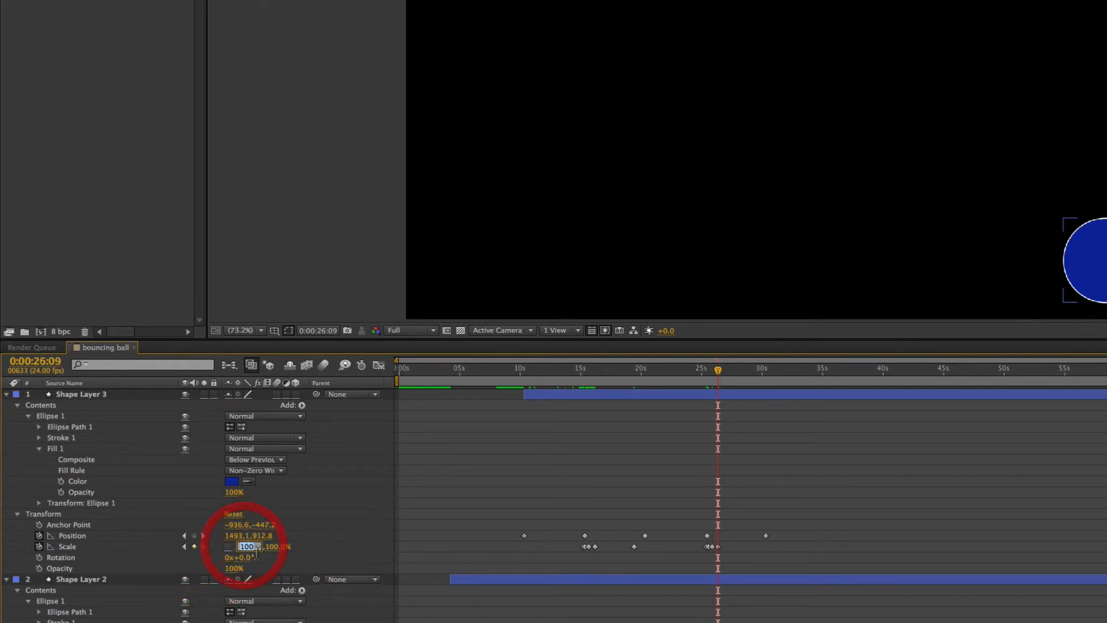
pyautogui.write('80')
pyautogui.click(279, 550)
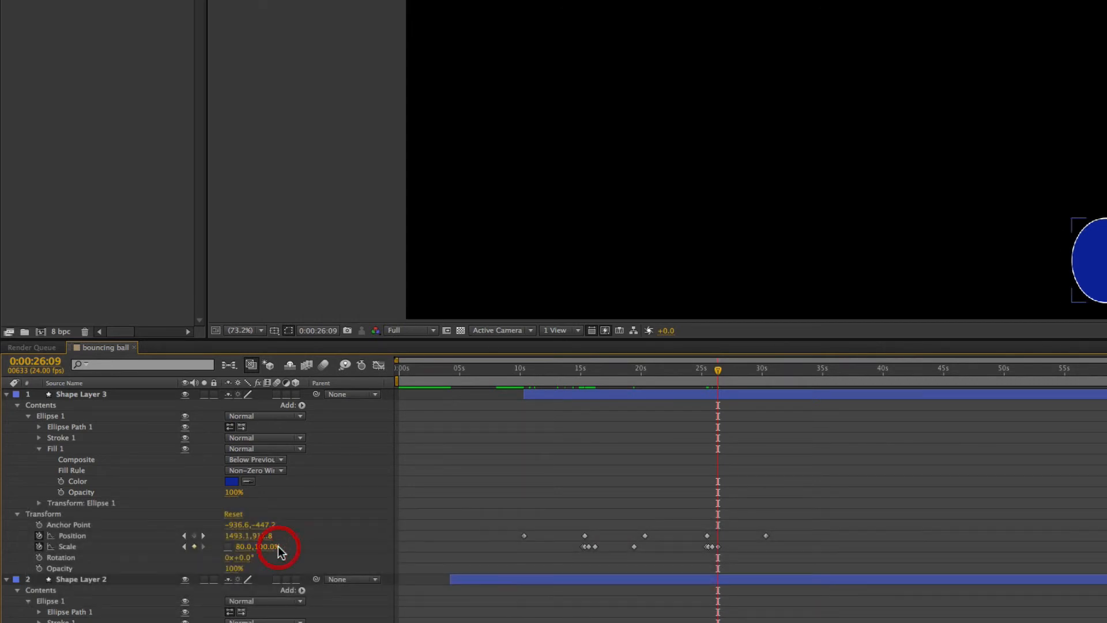
pyautogui.click(259, 550)
pyautogui.write('80')
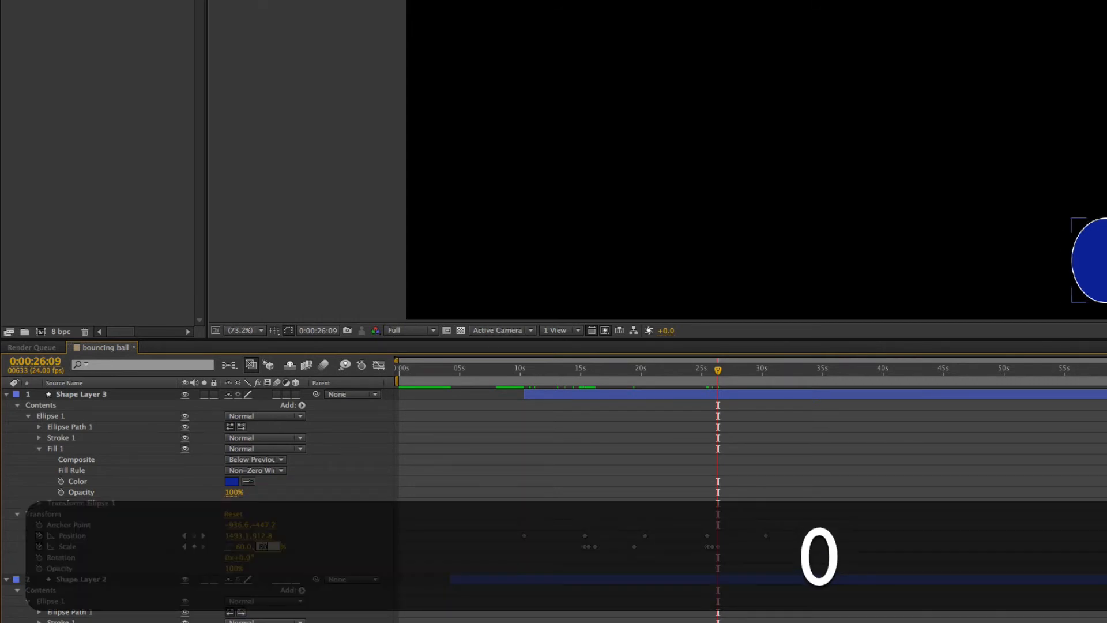
pyautogui.click(299, 546)
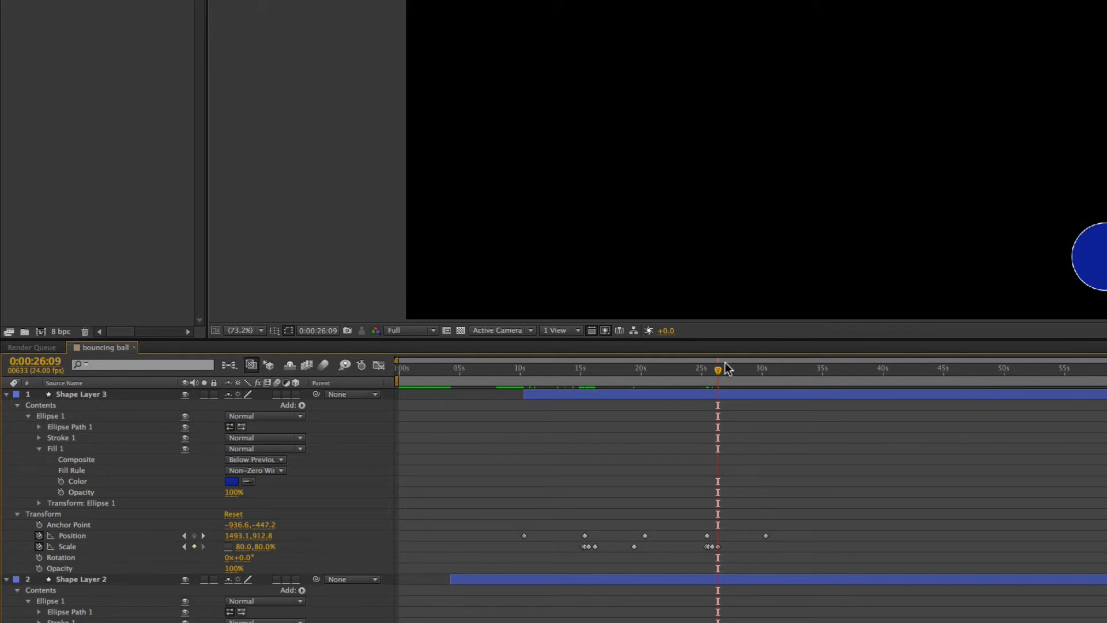
# - Add a scale keyframe of 40% by 40% for the blue ball at 0:00:29:19, near its exit from the frame
pyautogui.moveTo(718, 370); pyautogui.dragTo(759, 363)
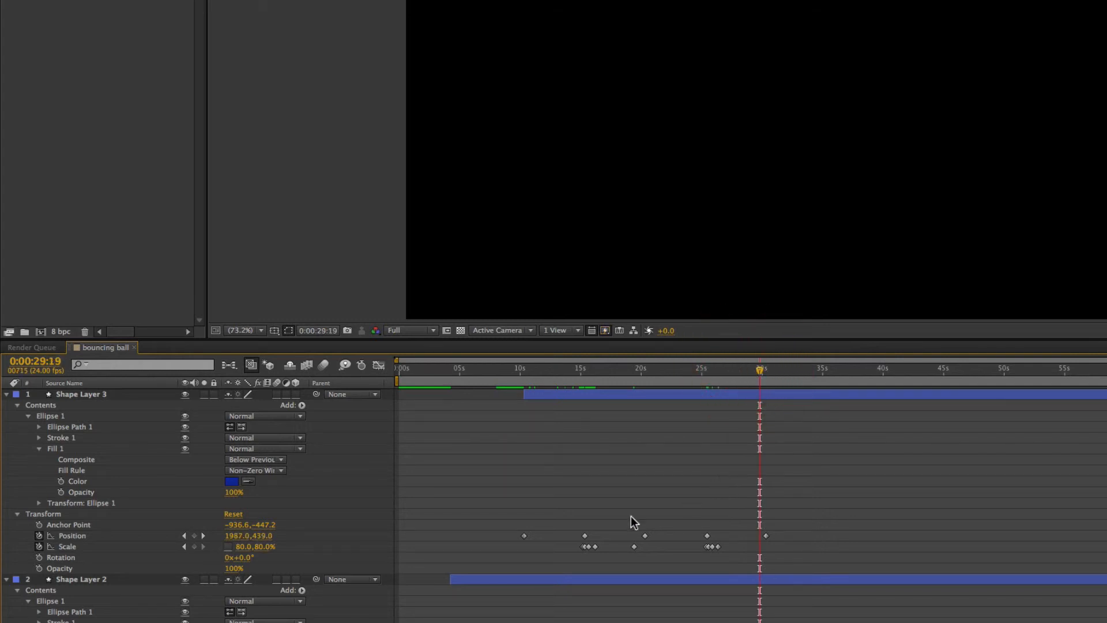
pyautogui.click(239, 546)
pyautogui.write('40')
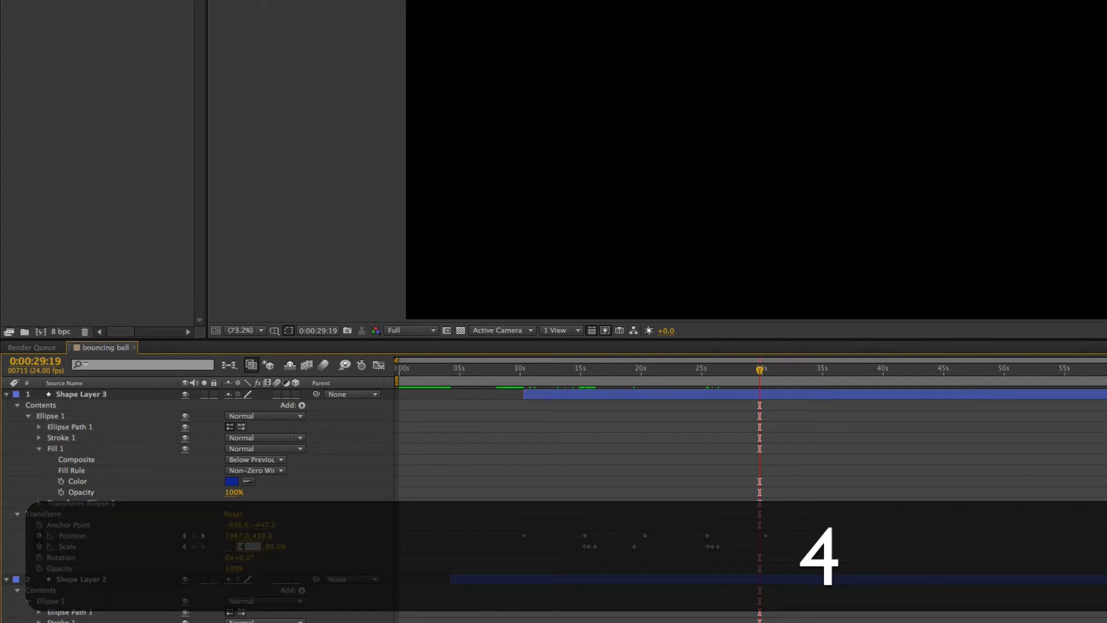
pyautogui.click(264, 546)
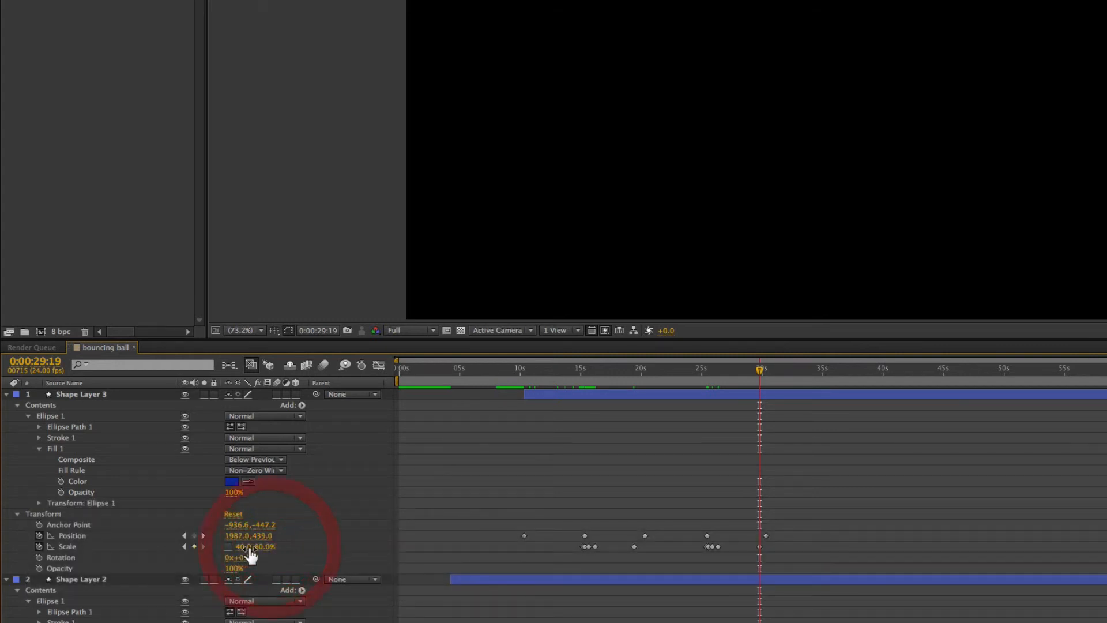
pyautogui.write('40')
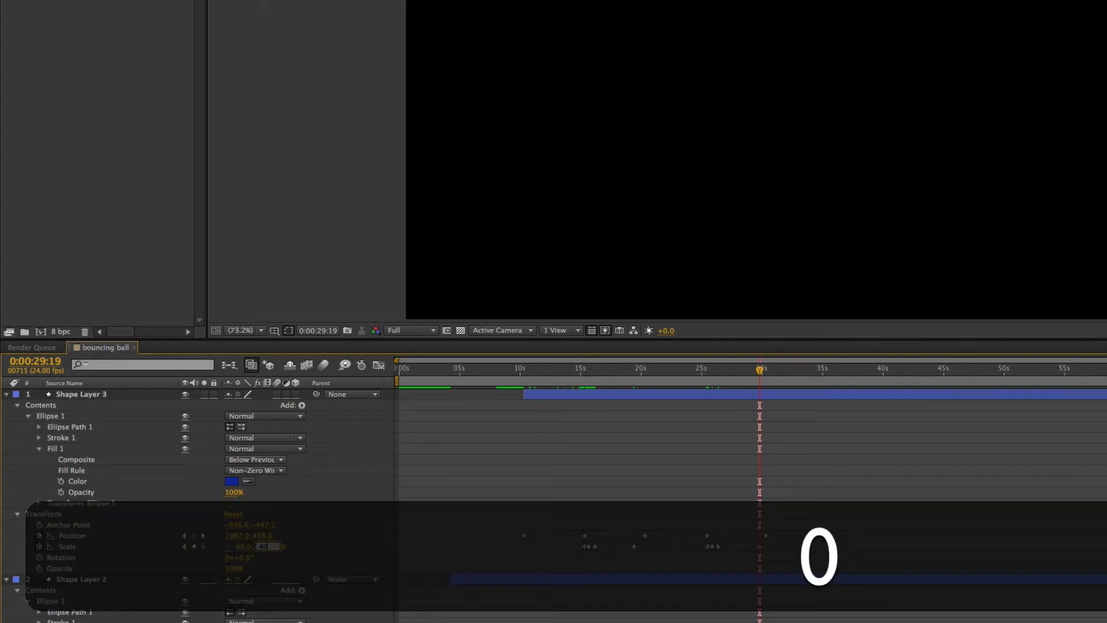
pyautogui.click(314, 544)
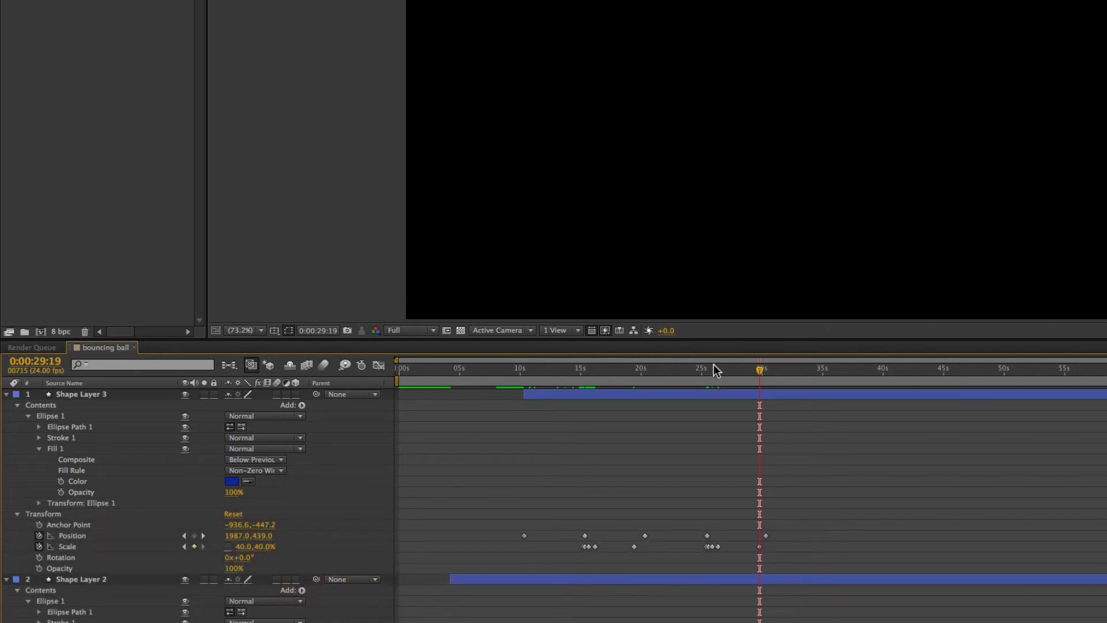
# - Shift the blue ball's second-bounce position keyframe to 0:00:25:14 and lower the ball there to a Y position of 1017.1
pyautogui.moveTo(703, 367); pyautogui.dragTo(708, 399)
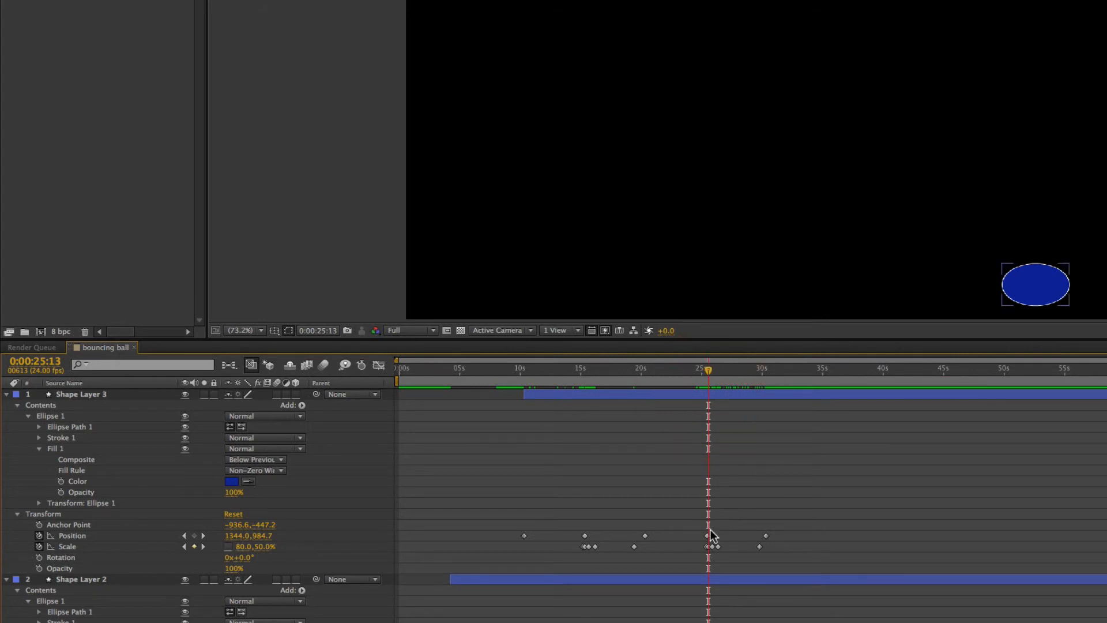
pyautogui.moveTo(707, 537)
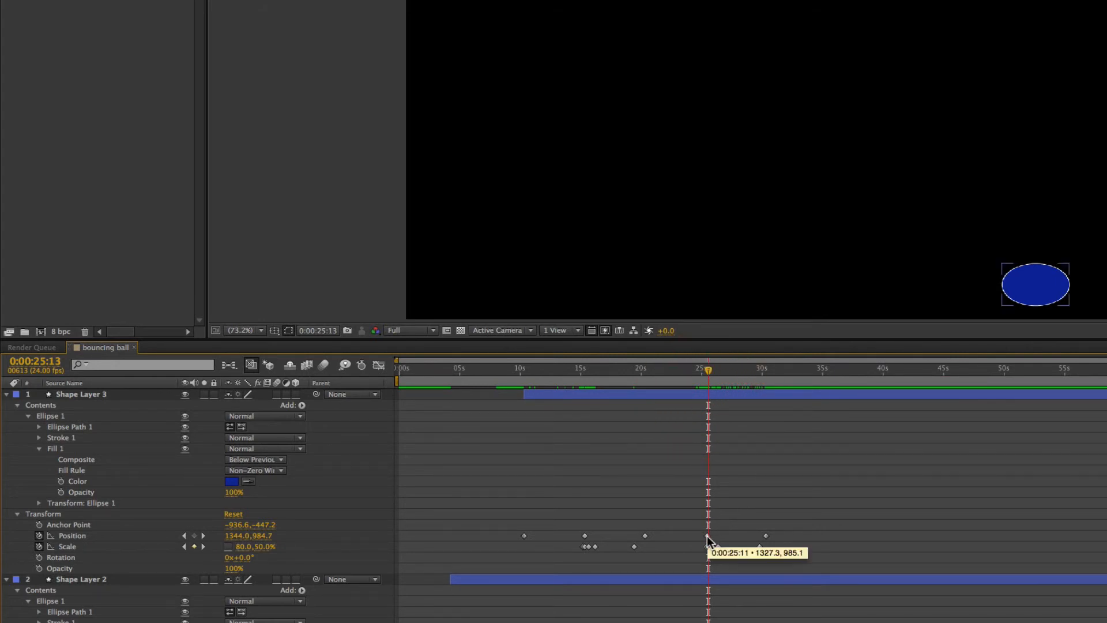
pyautogui.click(707, 535)
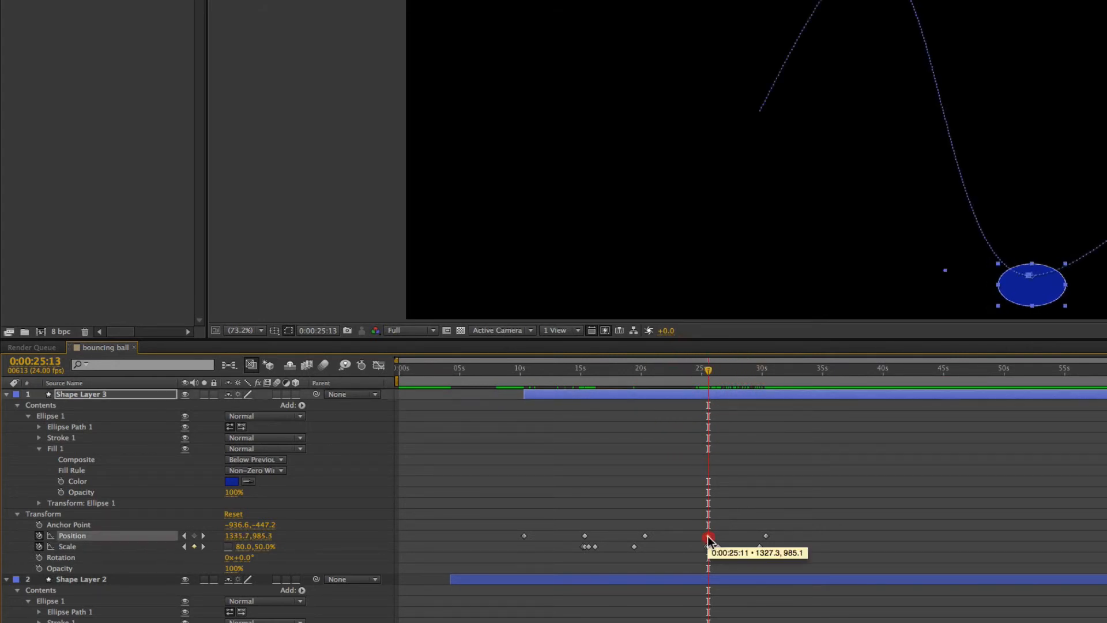
pyautogui.moveTo(708, 536); pyautogui.dragTo(709, 536)
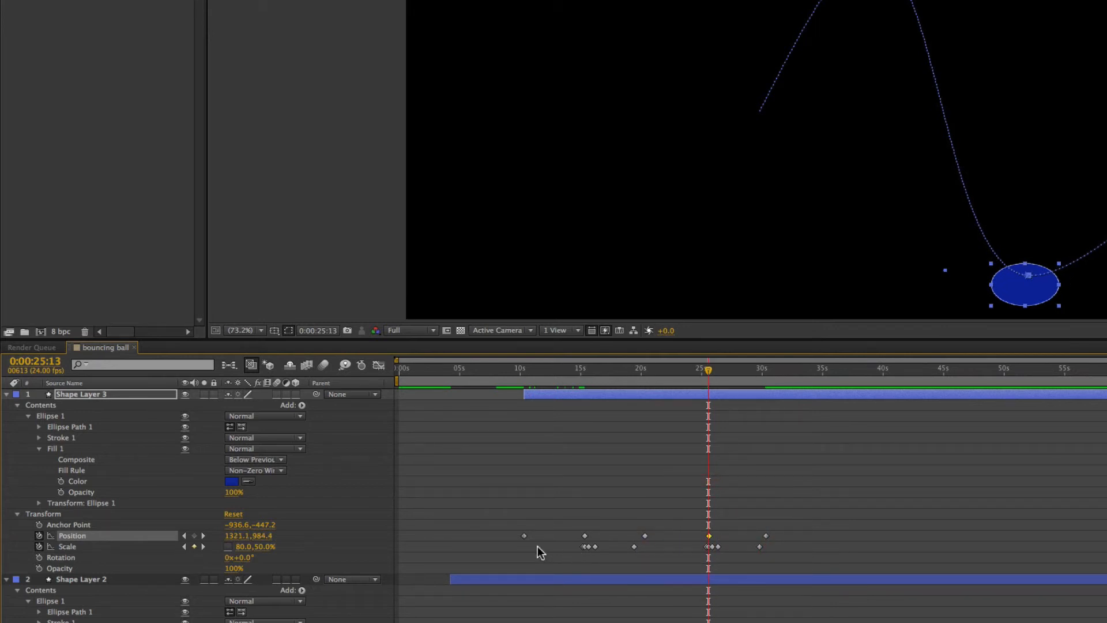
pyautogui.click(203, 535)
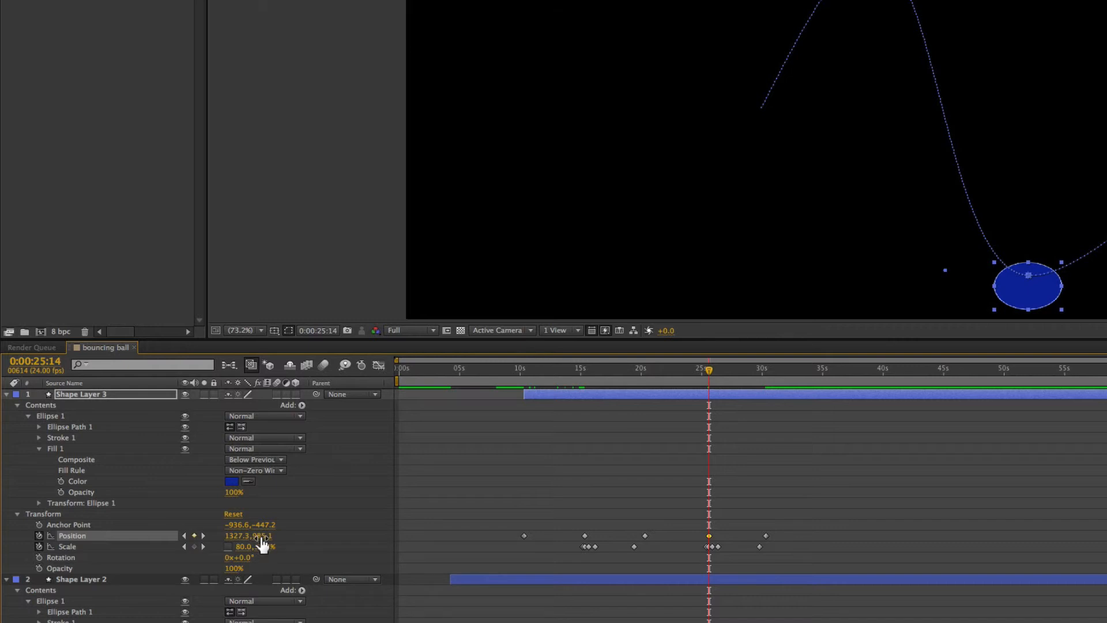
pyautogui.moveTo(262, 535); pyautogui.dragTo(282, 535)
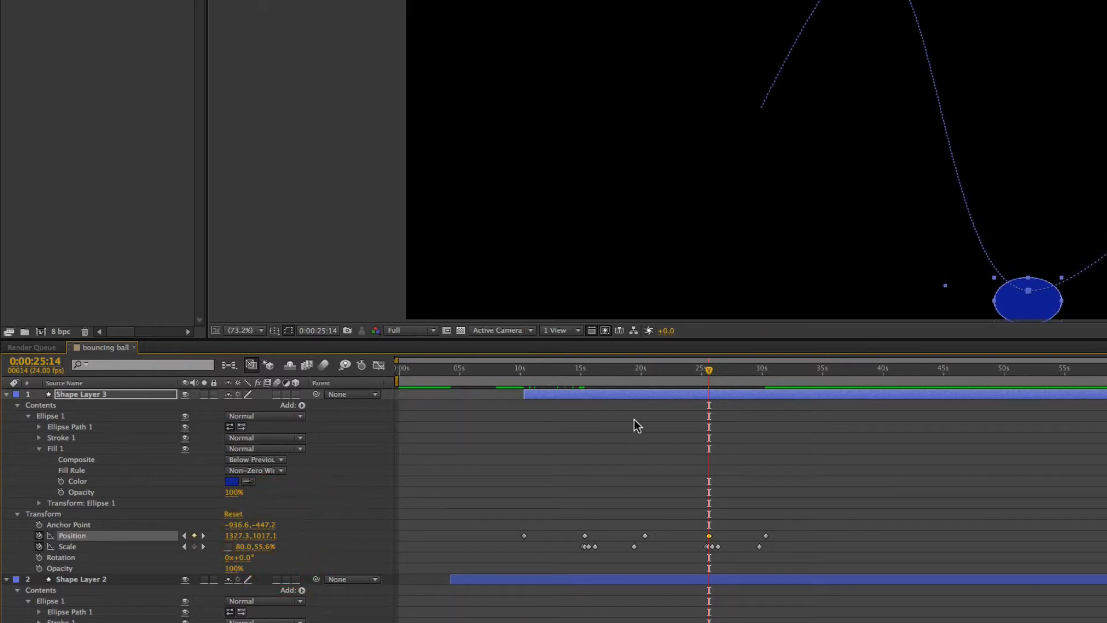
# - Preview the blue ball's second bounce and collapse the properties of the blue and green ball layers
pyautogui.moveTo(697, 374); pyautogui.dragTo(772, 375)
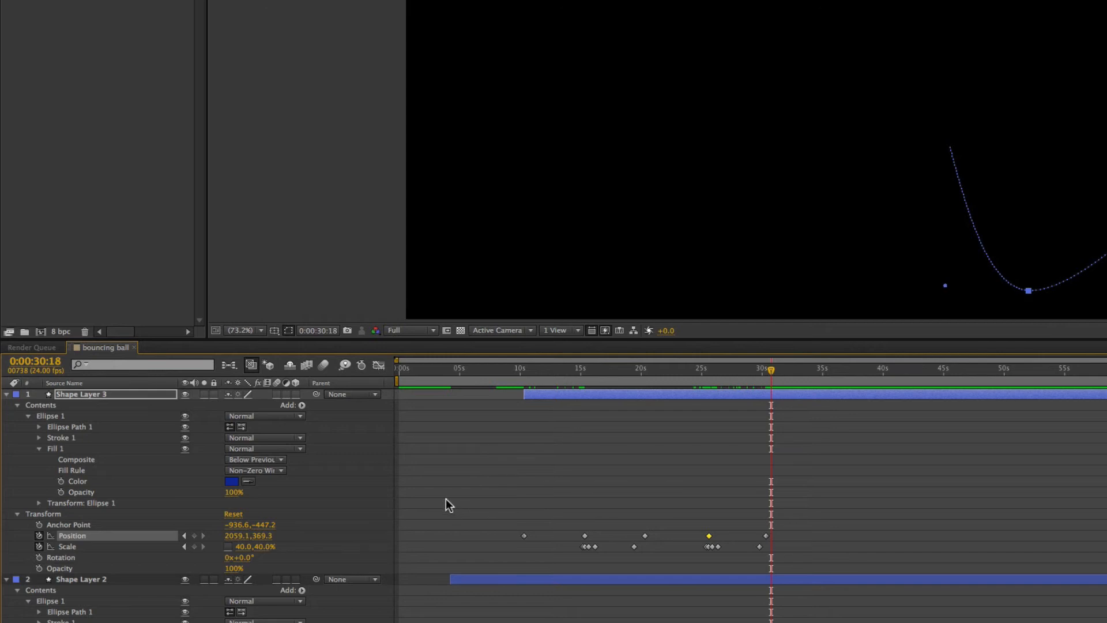
pyautogui.click(6, 394)
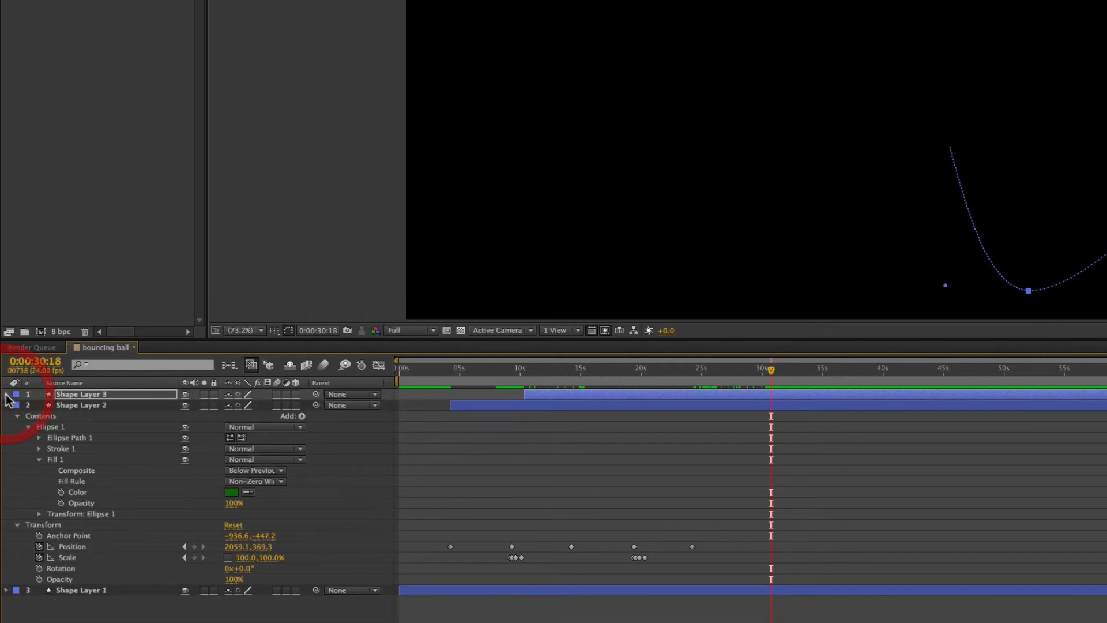
pyautogui.click(6, 405)
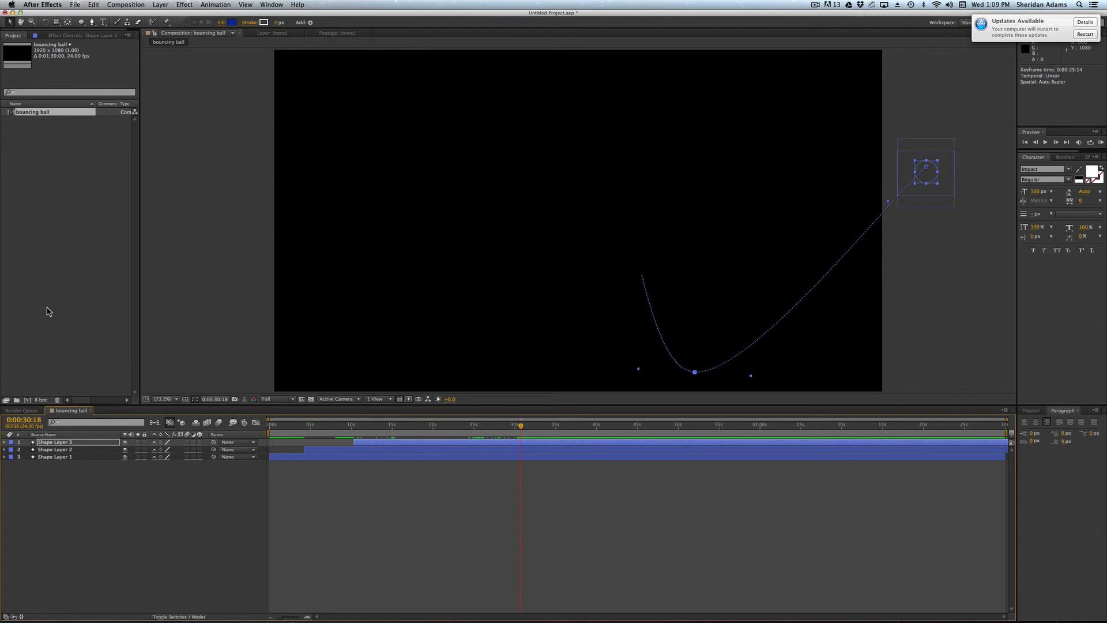
# - Create a new 1920 by 1080 px solid layer with a bright yellow colour
pyautogui.click(157, 5)
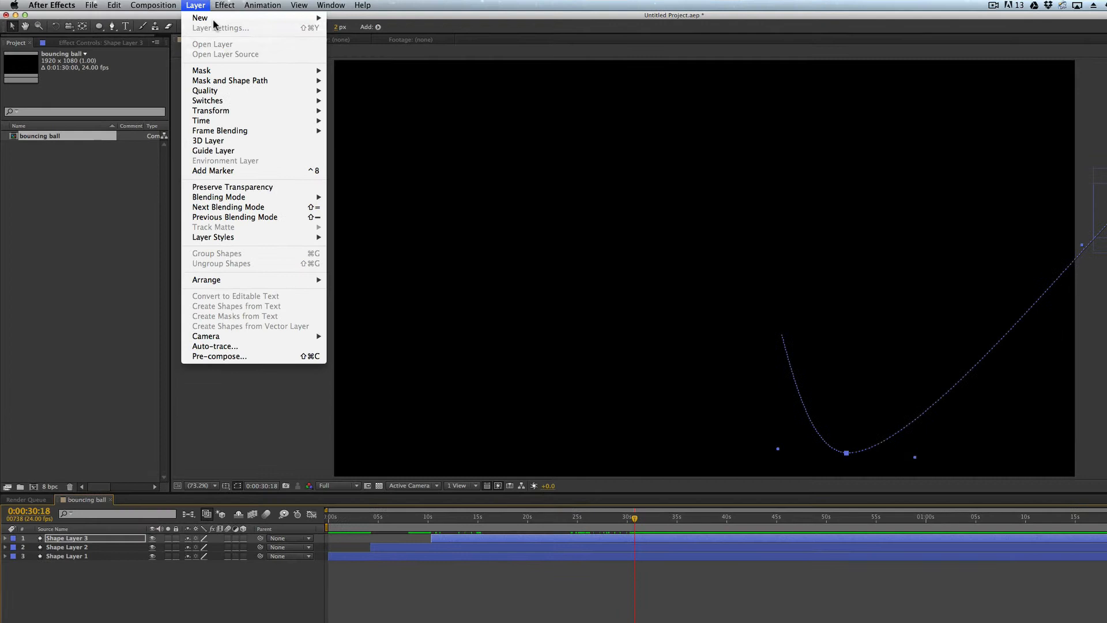
pyautogui.moveTo(179, 17)
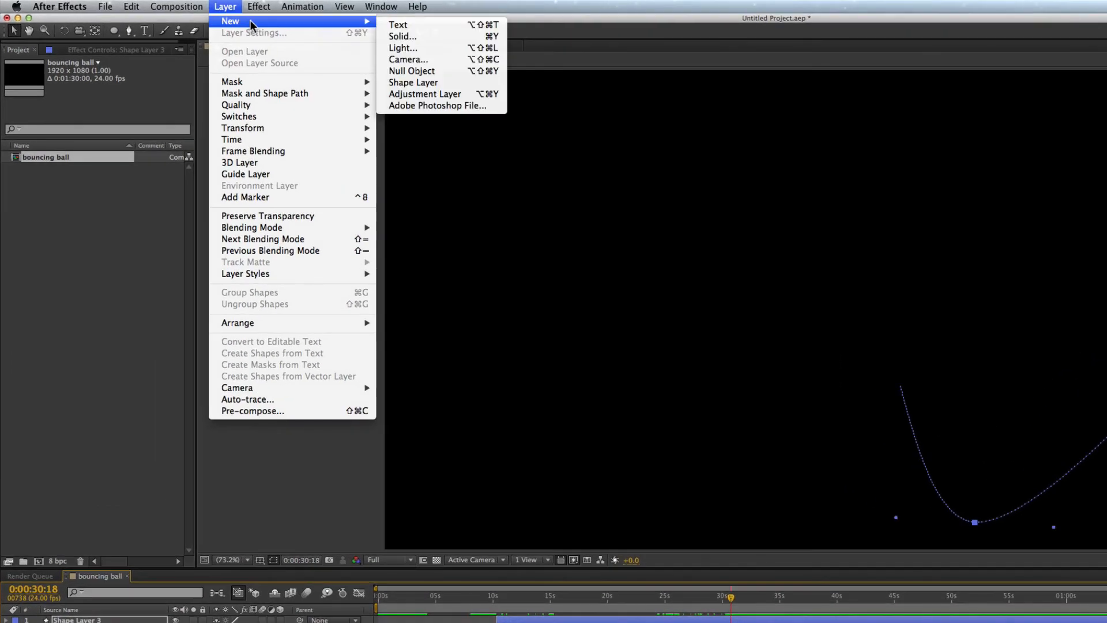
pyautogui.click(404, 36)
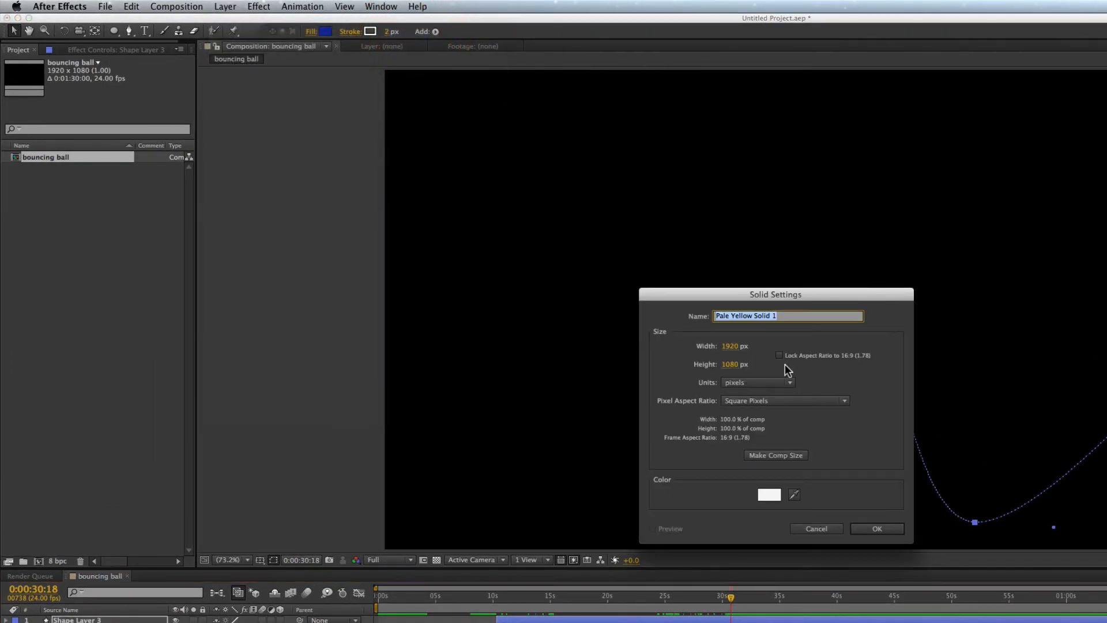
pyautogui.click(770, 494)
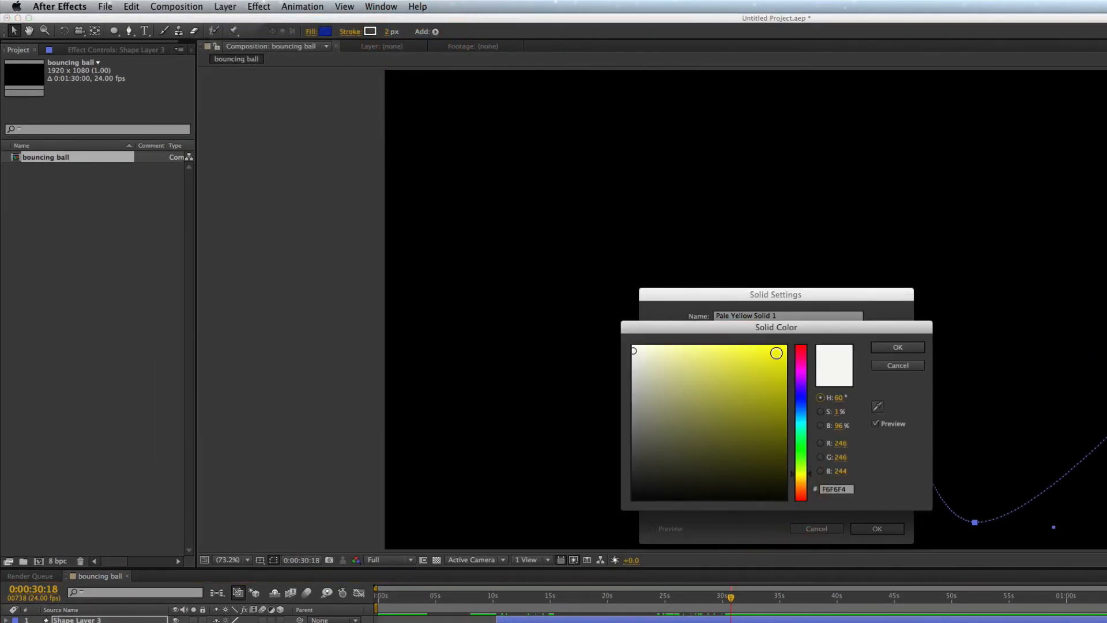
pyautogui.click(777, 353)
pyautogui.click(897, 347)
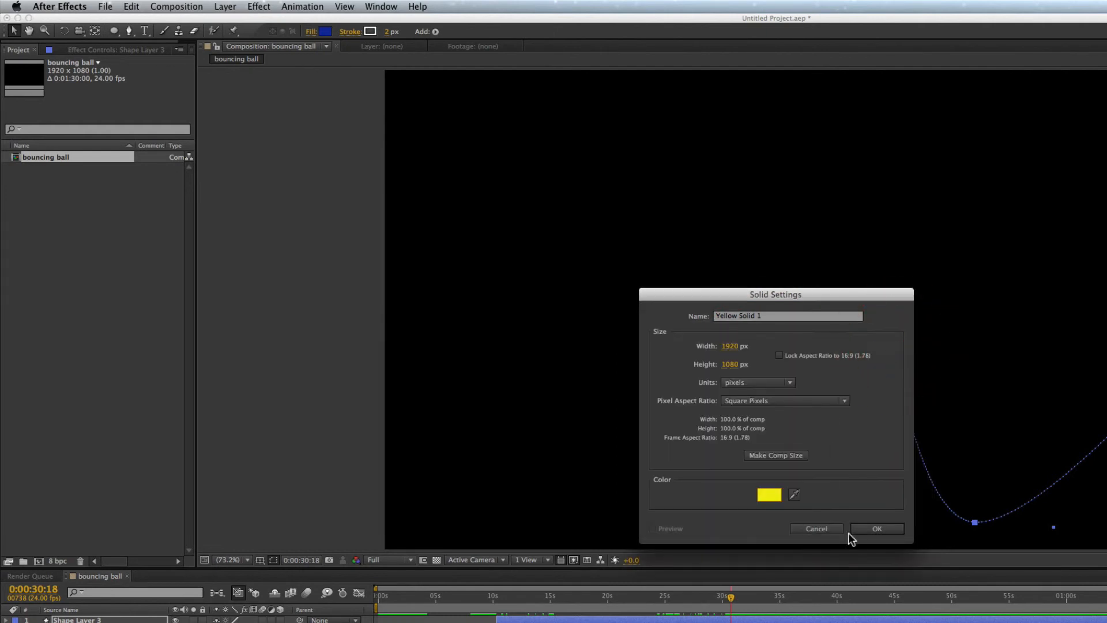
pyautogui.click(883, 529)
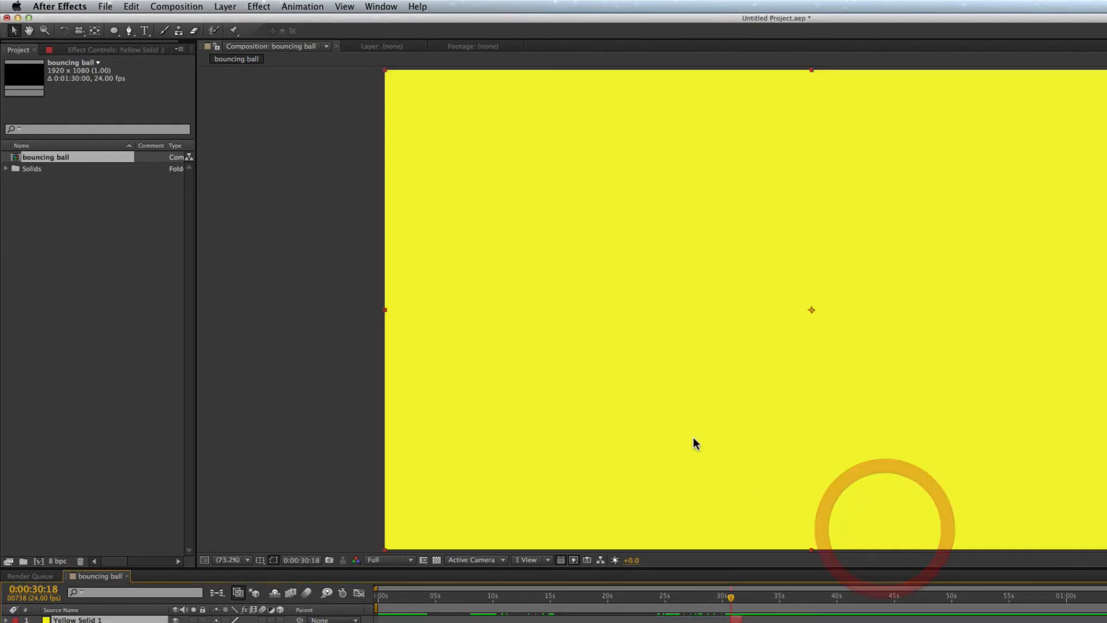
# - Draw a closed, roughly square four-point mask on the yellow solid with the Pen tool, near the centre of the composition
pyautogui.click(130, 32)
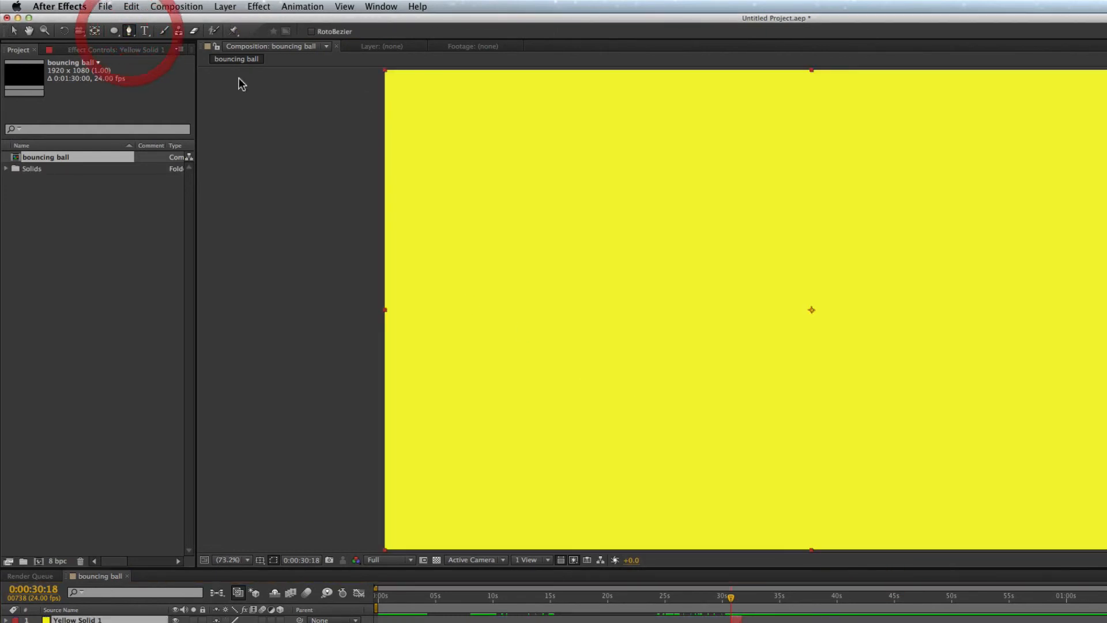
pyautogui.click(769, 265)
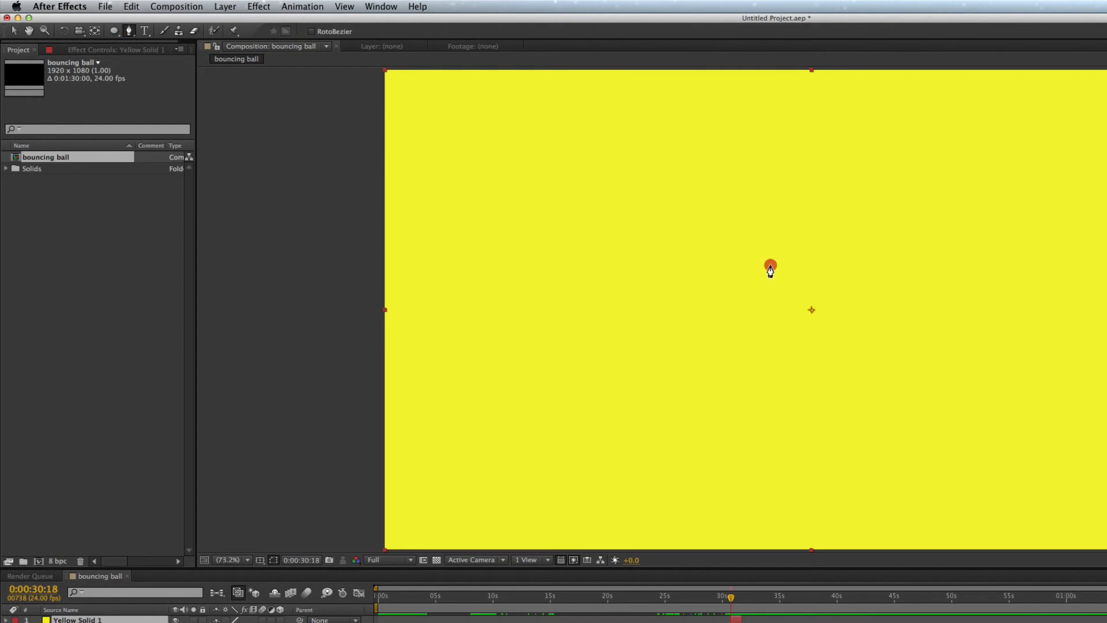
pyautogui.click(860, 264)
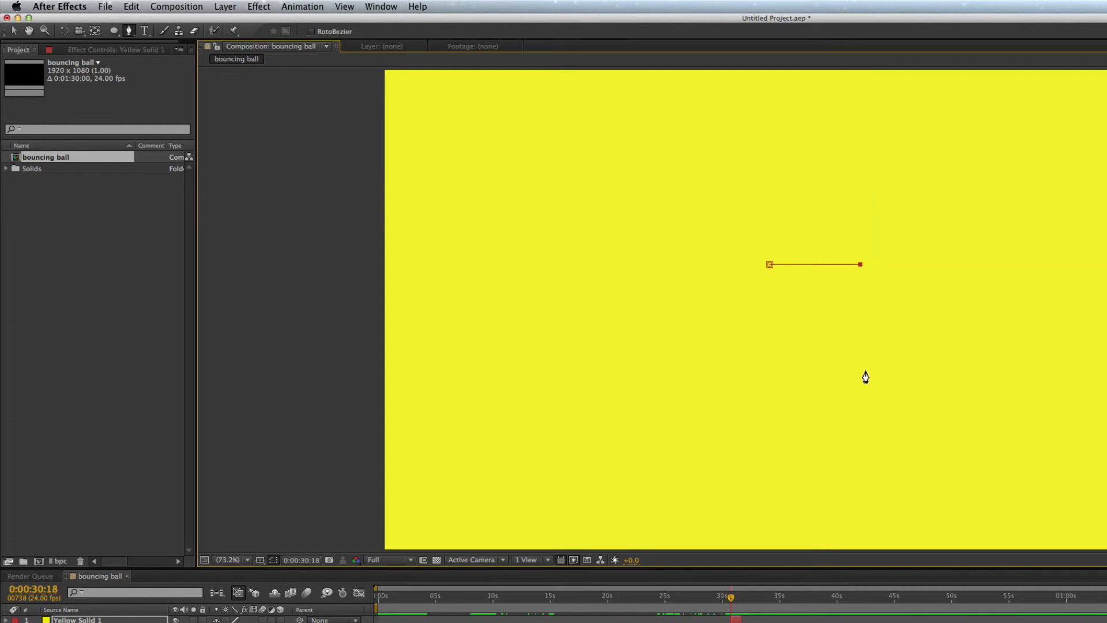
pyautogui.click(860, 352)
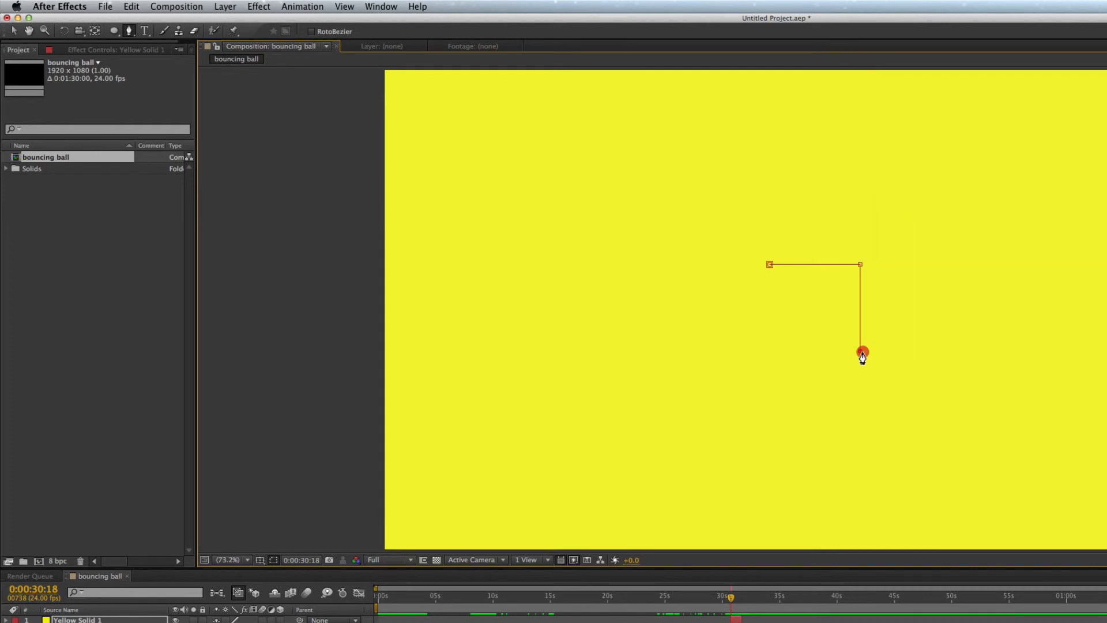
pyautogui.click(771, 351)
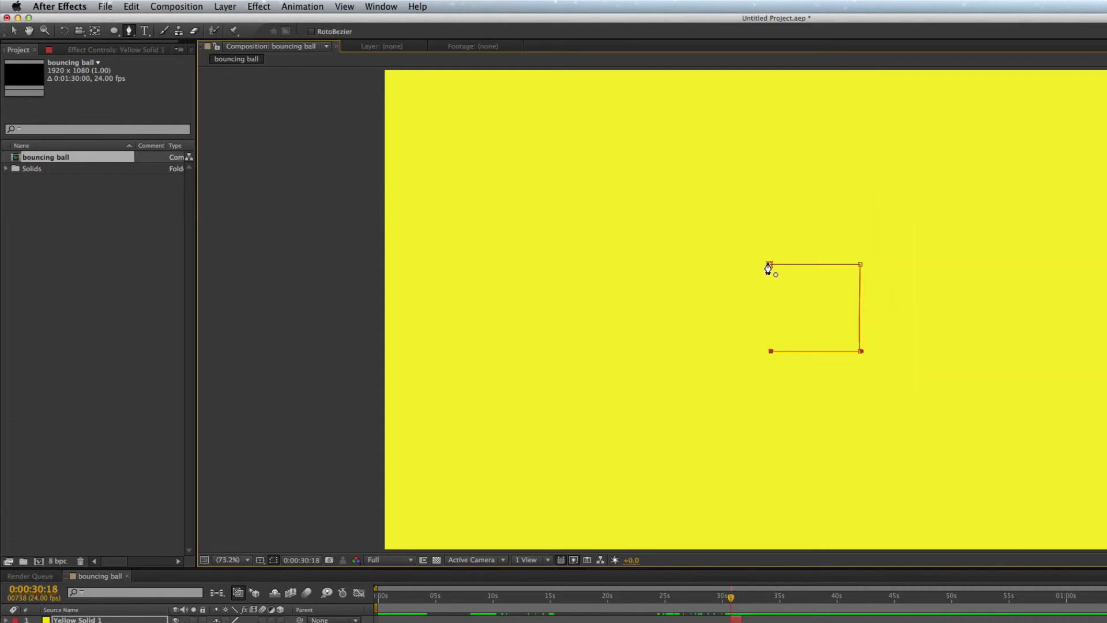
pyautogui.click(770, 264)
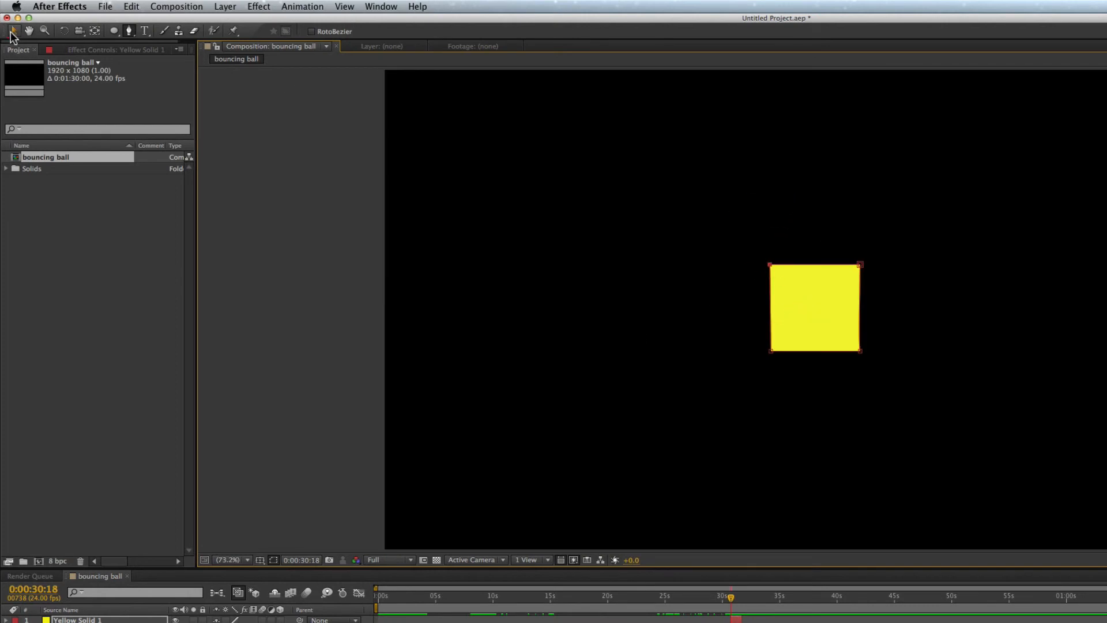
pyautogui.click(12, 32)
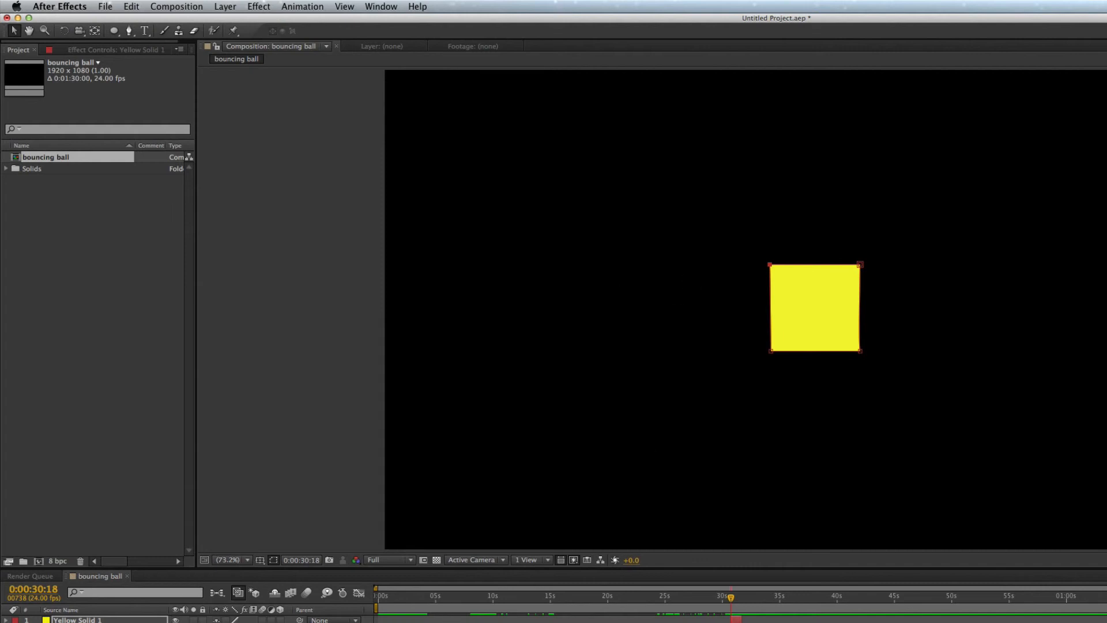
# - Extend the yellow solid layer at both ends so that it spans the composition's timeline from 0:00:00:00
pyautogui.moveTo(727, 619); pyautogui.dragTo(375, 618)
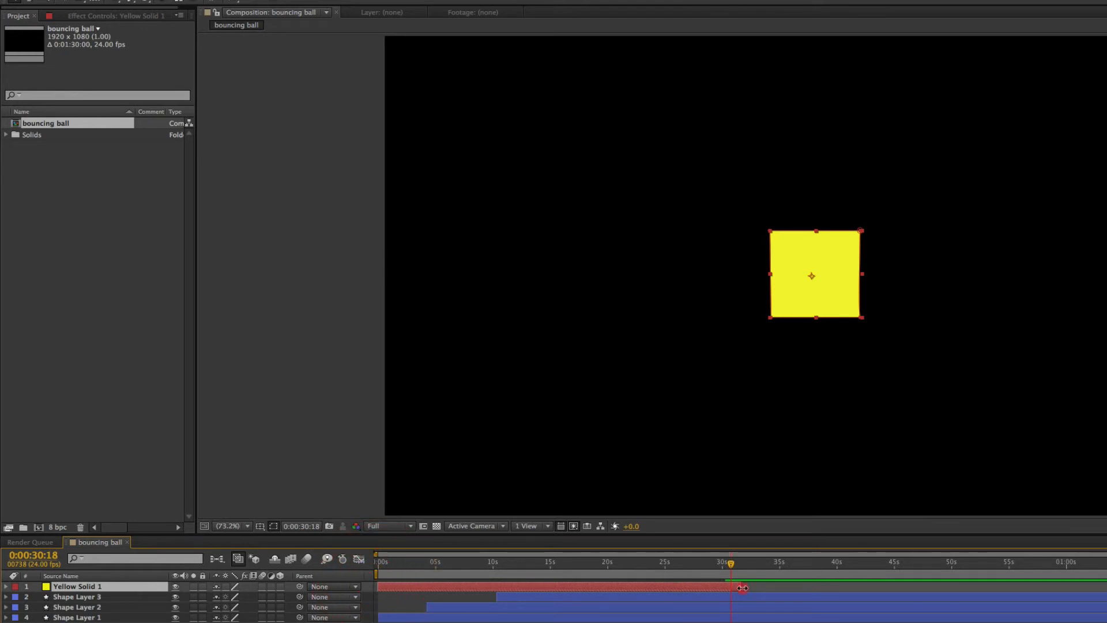
pyautogui.moveTo(741, 586); pyautogui.dragTo(1106, 587)
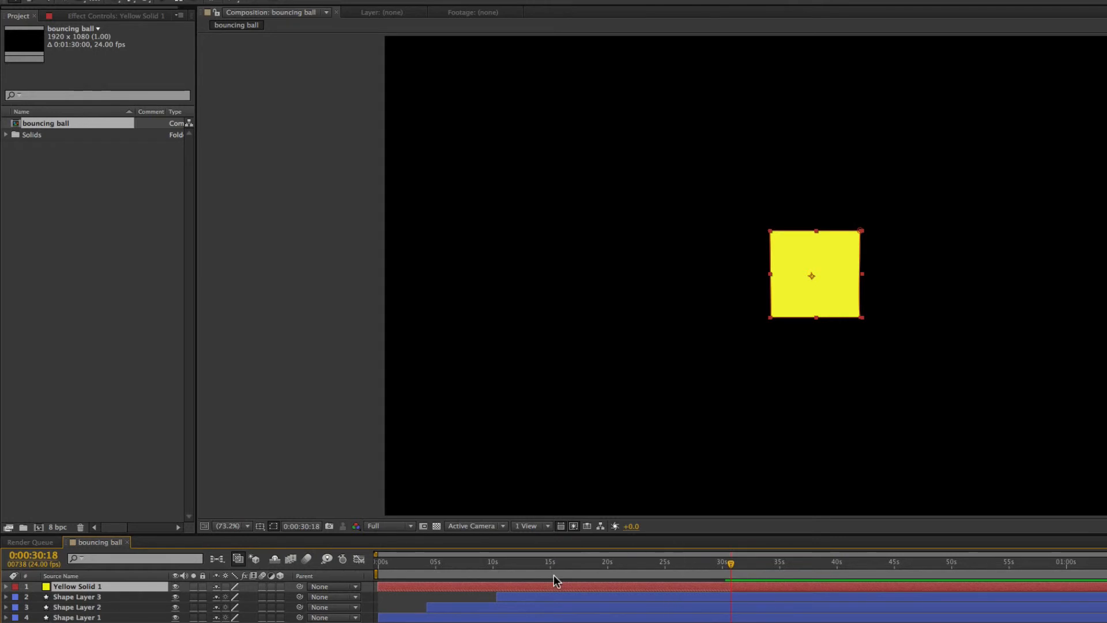
# - Place the yellow square at the composition's left edge, position -9.4, 393.9, and set its first position keyframe at 0:00:00:00
pyautogui.moveTo(387, 561); pyautogui.dragTo(371, 562)
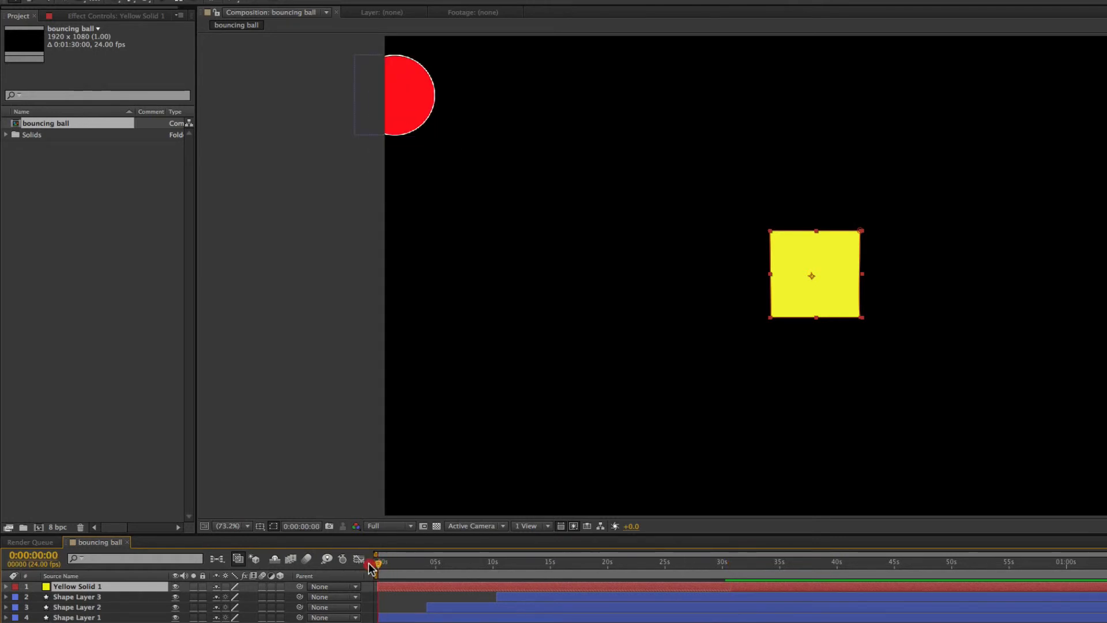
pyautogui.moveTo(840, 296); pyautogui.dragTo(409, 231)
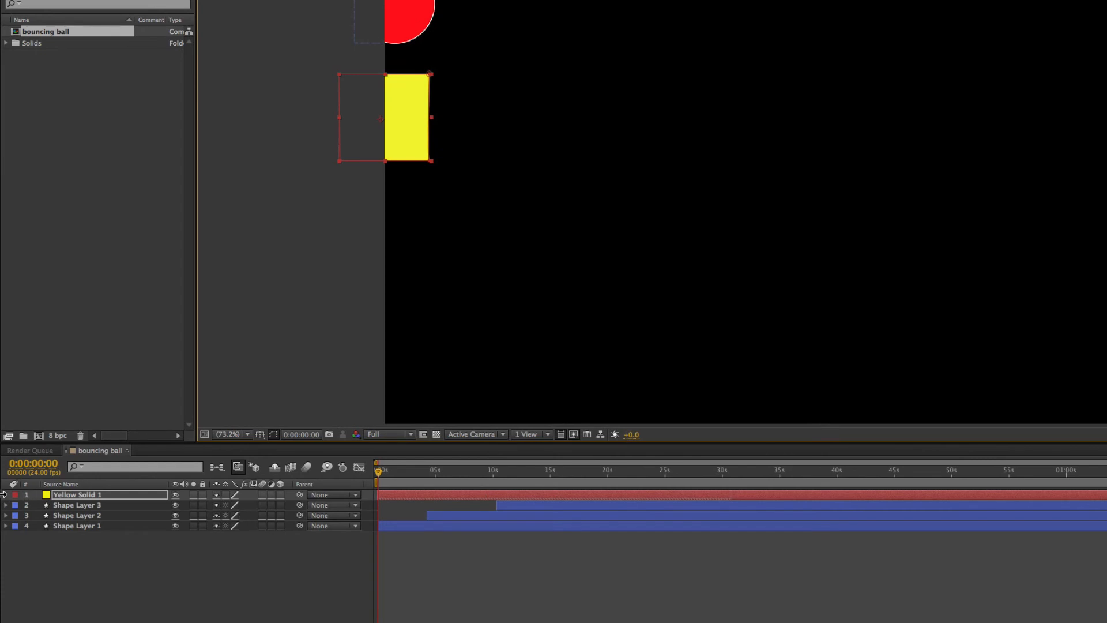
pyautogui.click(5, 494)
pyautogui.click(16, 515)
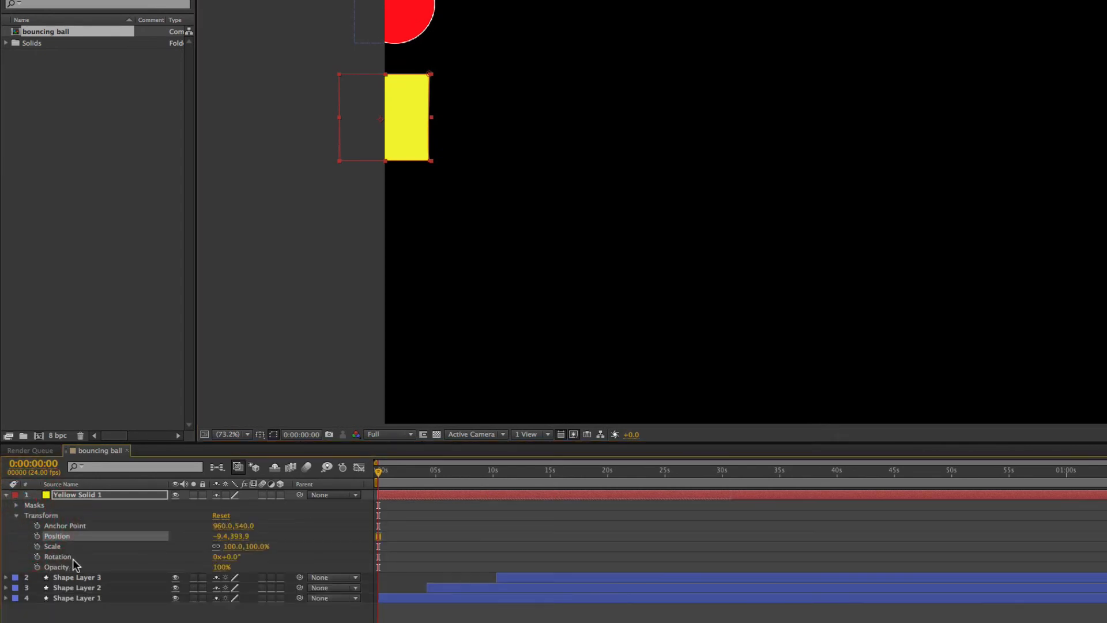
pyautogui.click(36, 536)
# - Keyframe the yellow square's fall to about 244.8, 1000.1 at 0:00:06:10 and its rise to about 811.2, 66.2 at 0:00:14:04
pyautogui.moveTo(378, 471); pyautogui.dragTo(452, 476)
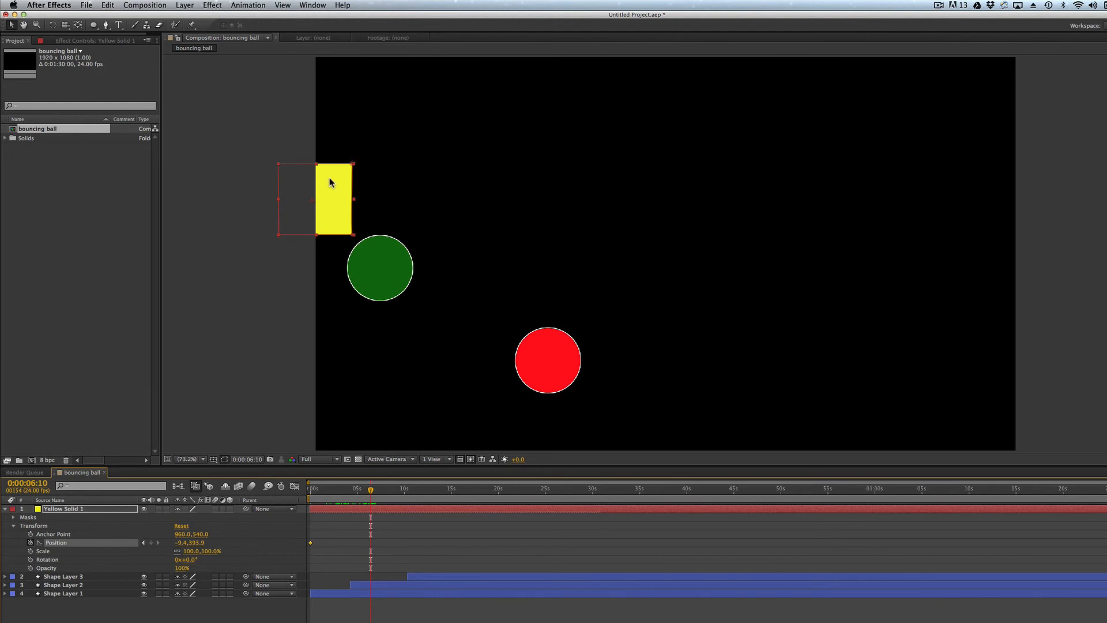
pyautogui.moveTo(330, 179); pyautogui.dragTo(424, 407)
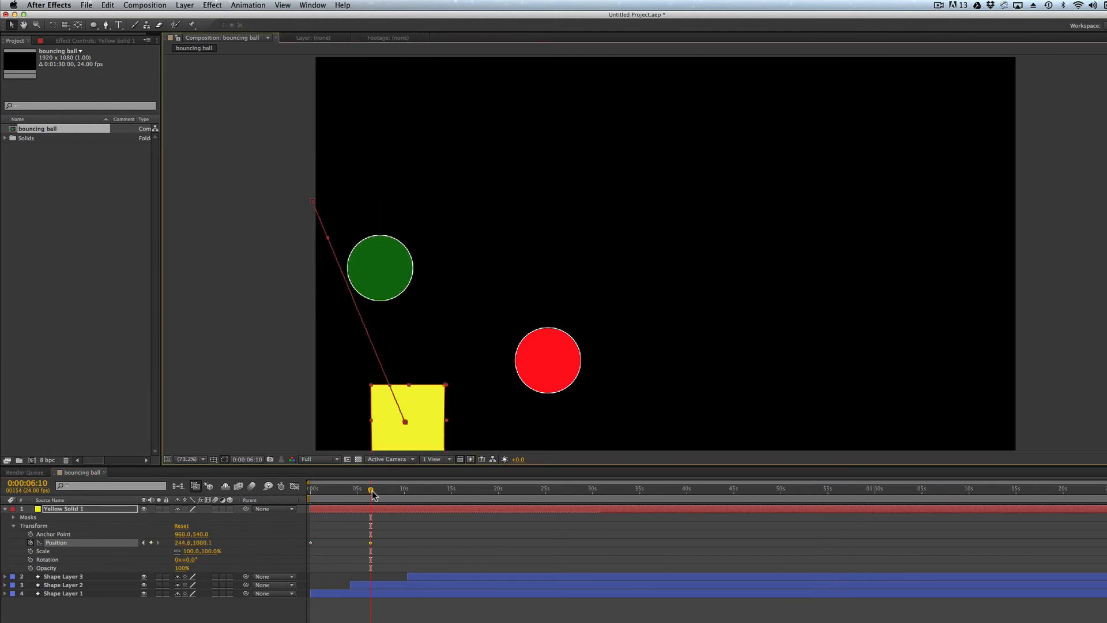
pyautogui.moveTo(372, 495); pyautogui.dragTo(443, 494)
pyautogui.moveTo(418, 439); pyautogui.dragTo(622, 94)
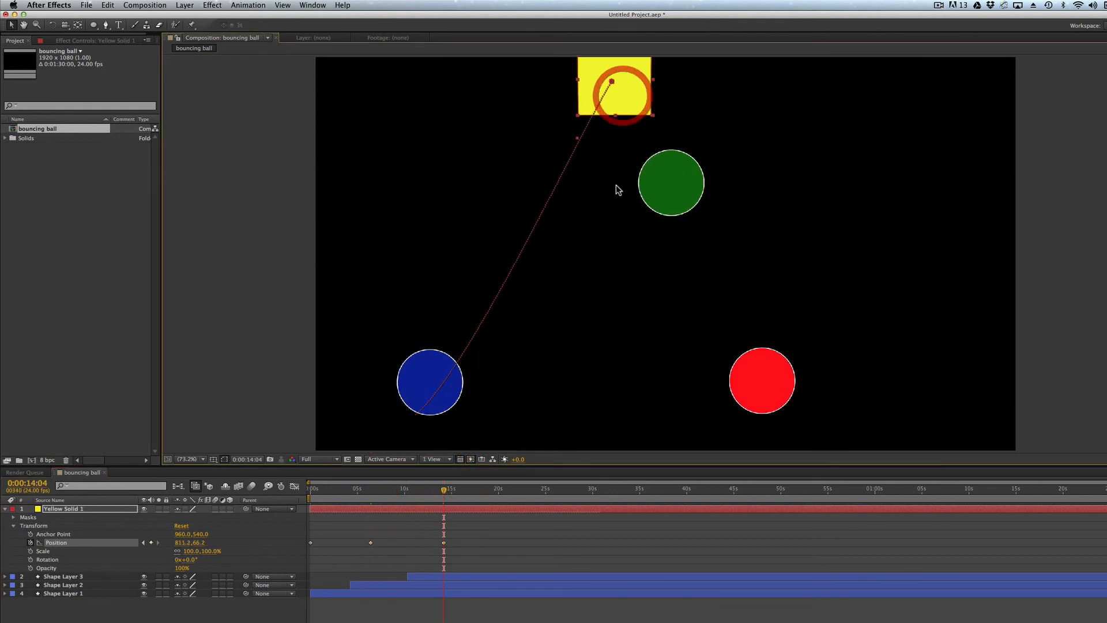
# - Keyframe the yellow square's second fall to about 1440.6, 1016.5 at 0:00:23:04 and its off-screen exit to about 2056.4, 501.8 at 0:00:31:17
pyautogui.moveTo(444, 499); pyautogui.dragTo(528, 496)
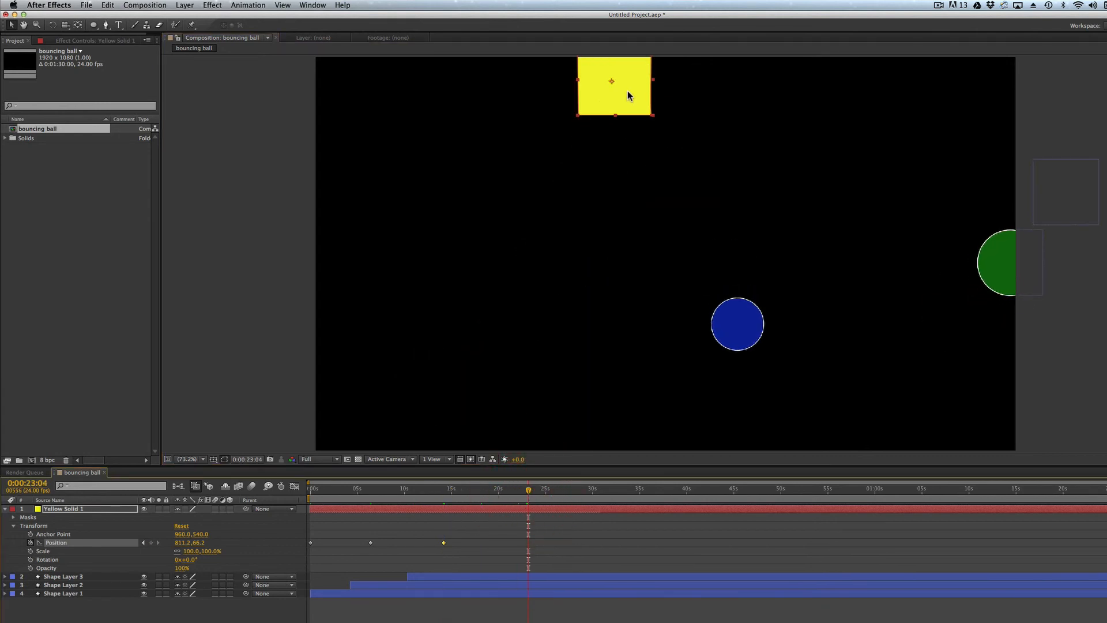
pyautogui.moveTo(629, 96); pyautogui.dragTo(859, 435)
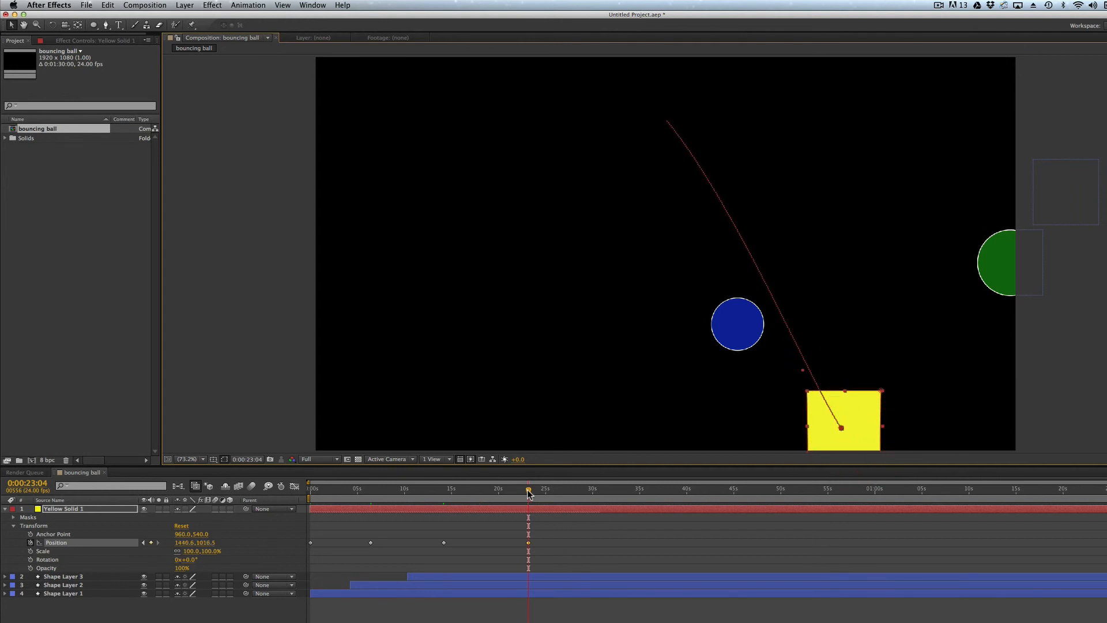
pyautogui.moveTo(528, 493); pyautogui.dragTo(608, 494)
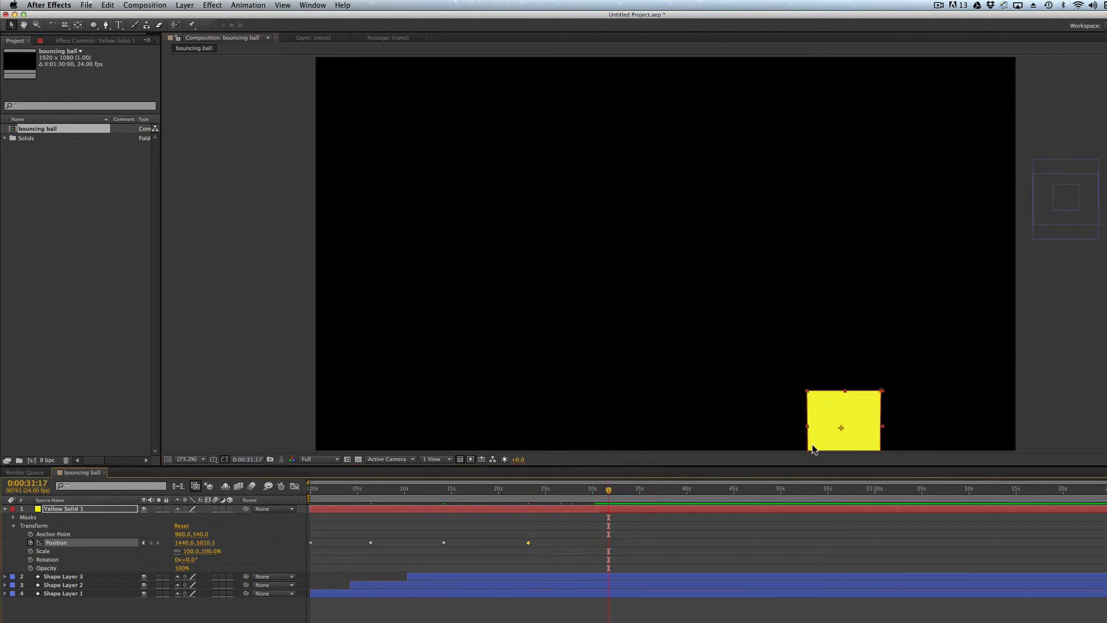
pyautogui.moveTo(852, 413); pyautogui.dragTo(1079, 225)
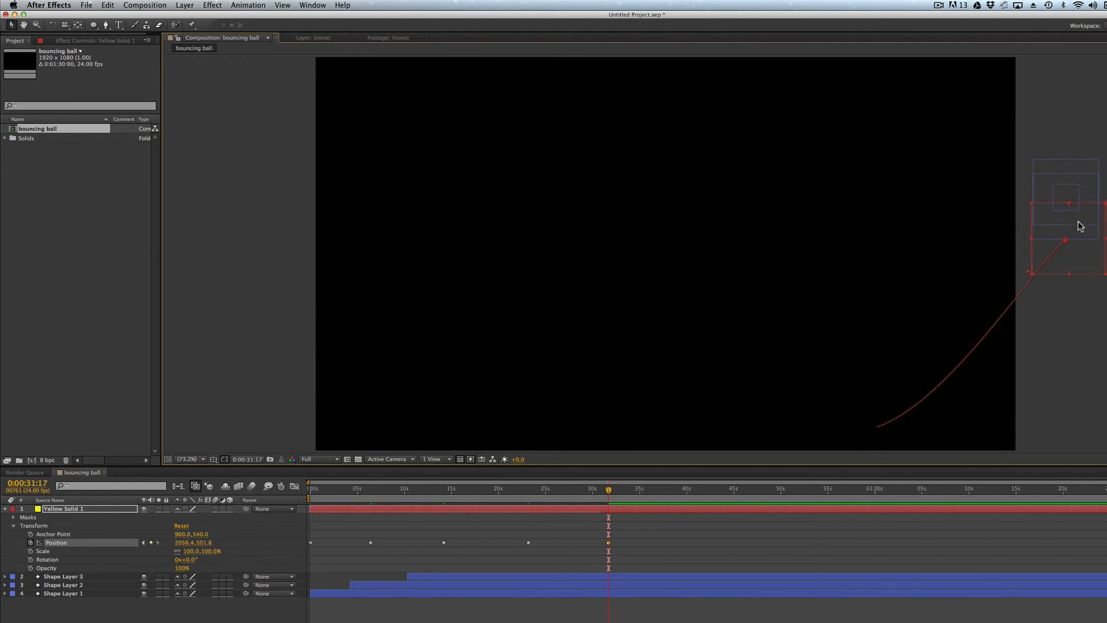
pyautogui.moveTo(319, 494); pyautogui.dragTo(500, 517)
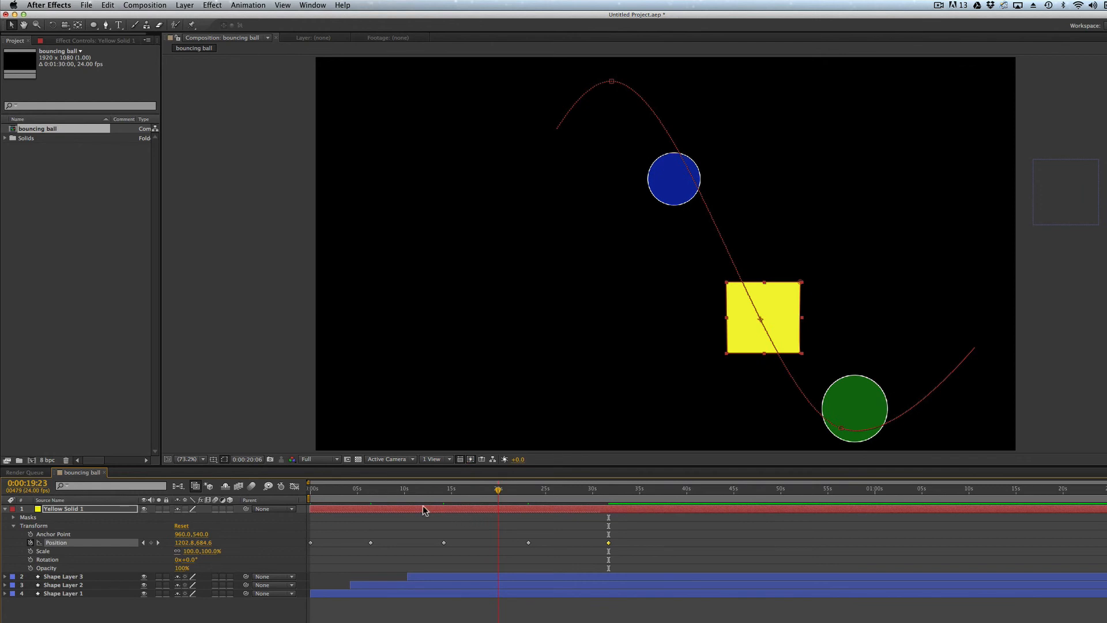
pyautogui.click(312, 489)
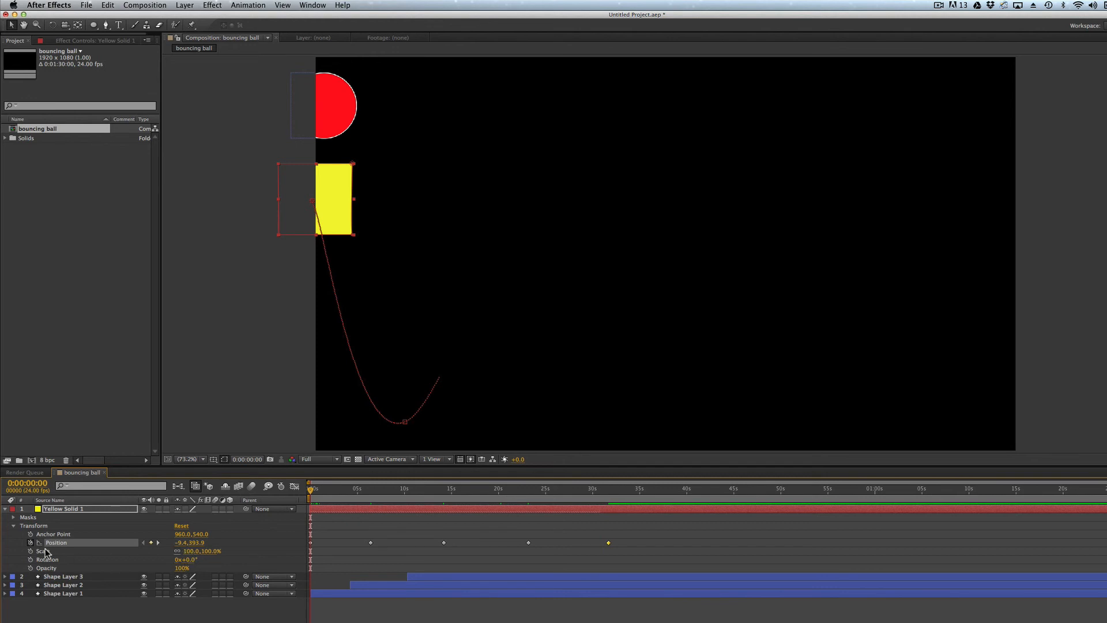
# - Start saving the project and create a new folder named "bouncing ball practical" inside the AE example folder
pyautogui.press('super+s')
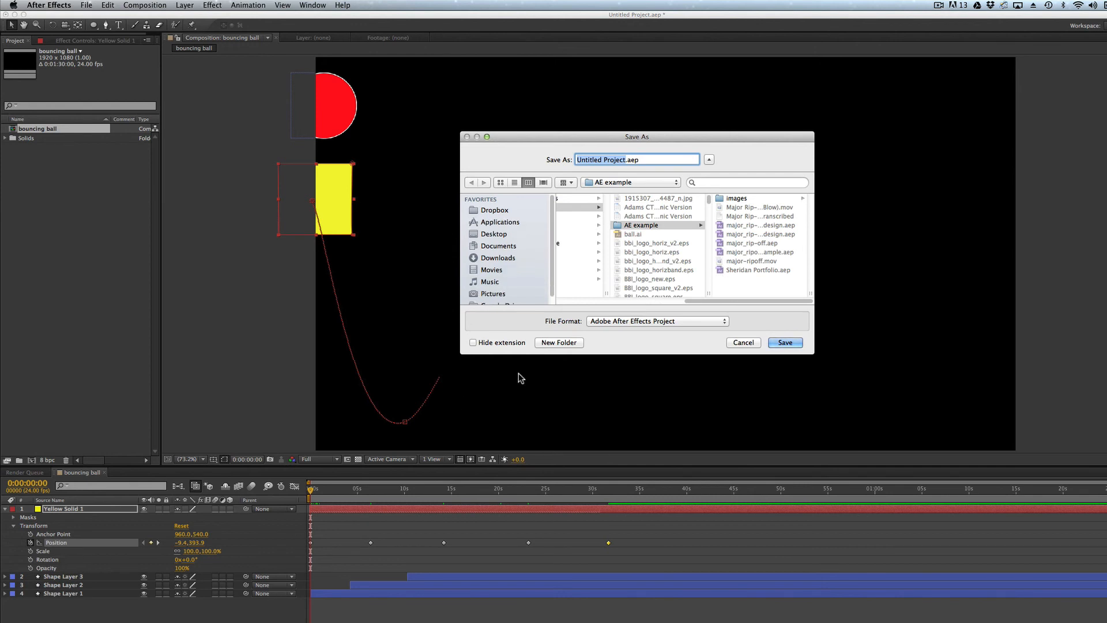
pyautogui.click(564, 342)
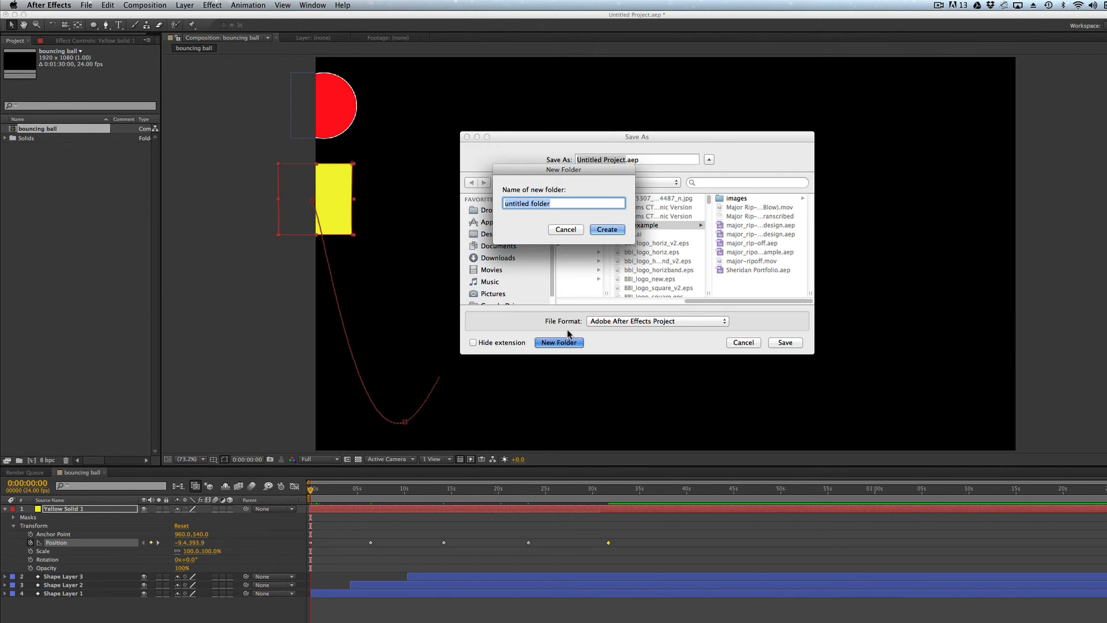
pyautogui.write('boun')
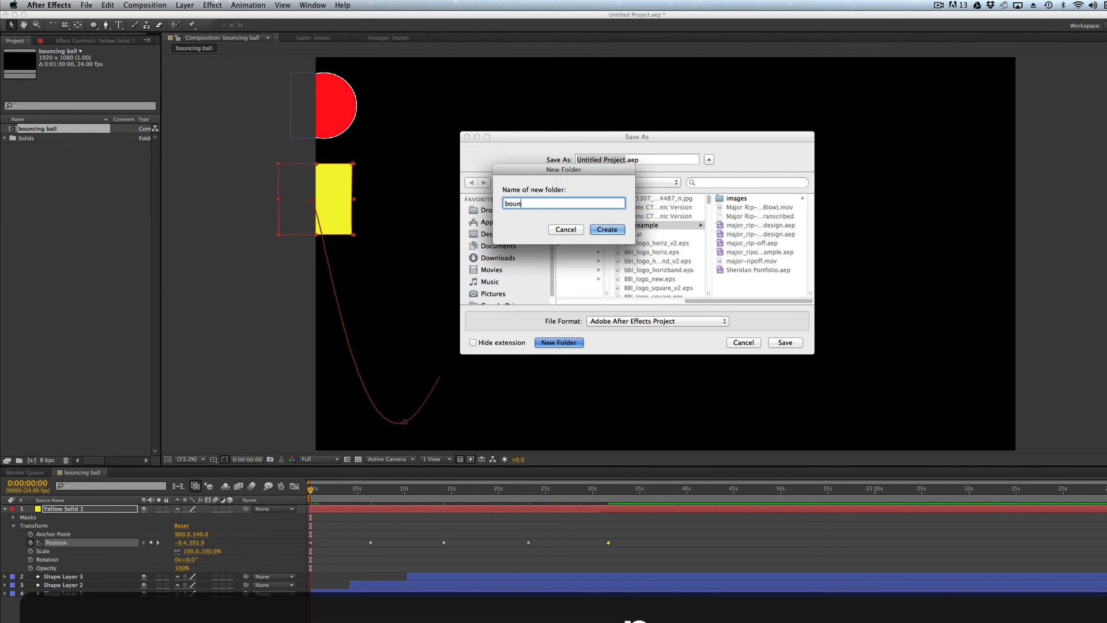
pyautogui.write('cing ball practical')
pyautogui.press('Return')
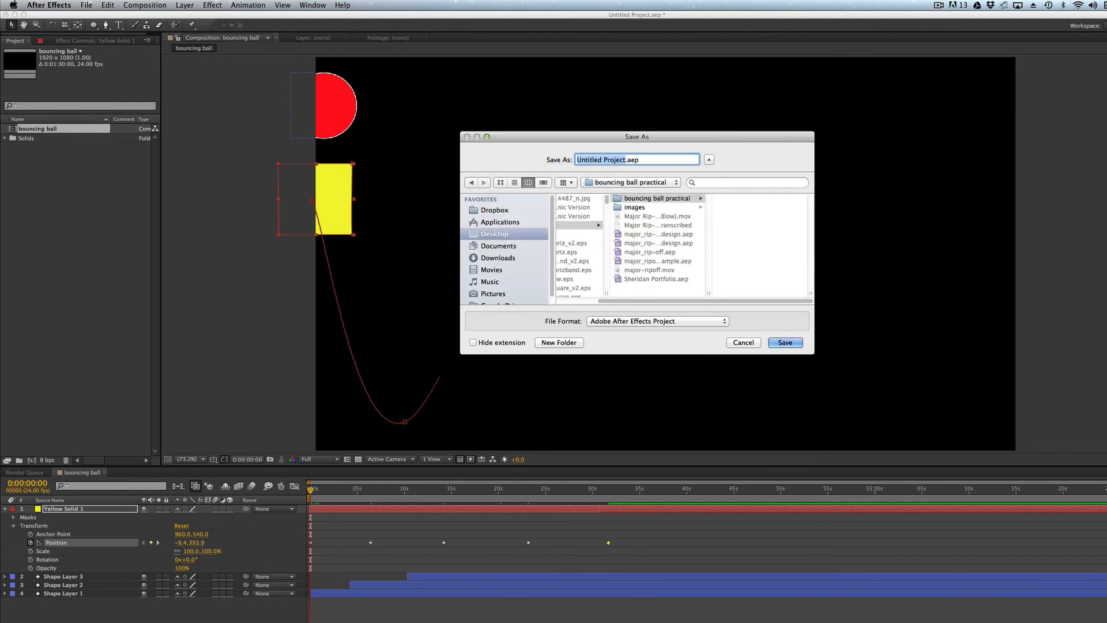
# - Save the project in the new folder, naming the file with the owner's surname followed by "_AEBounce"
pyautogui.write('Adams_')
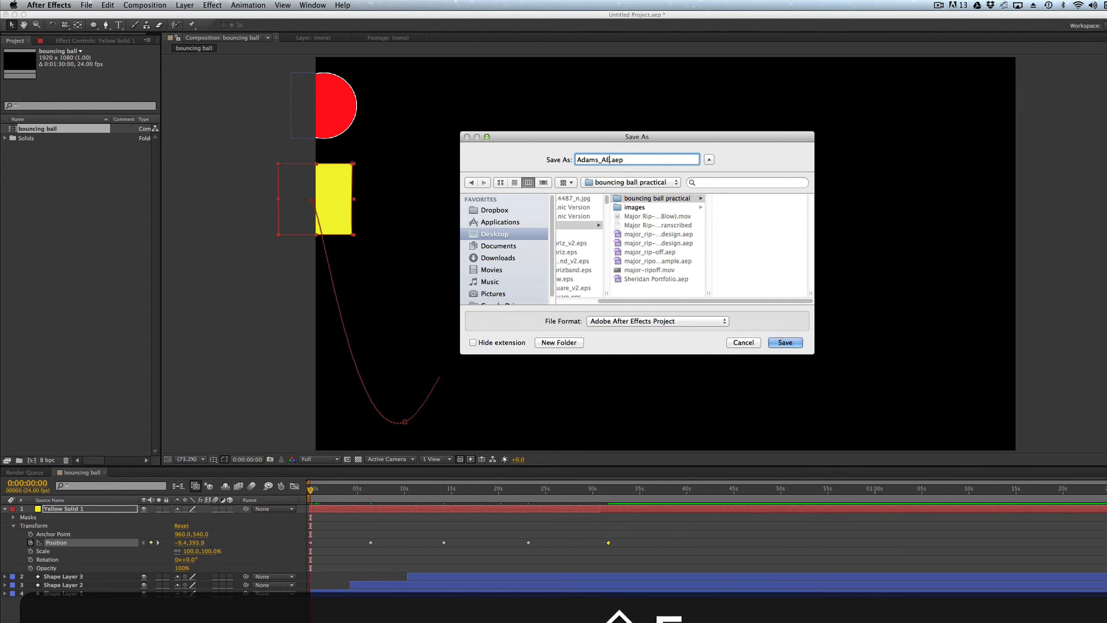
pyautogui.write('AEBounce')
pyautogui.press('Return')
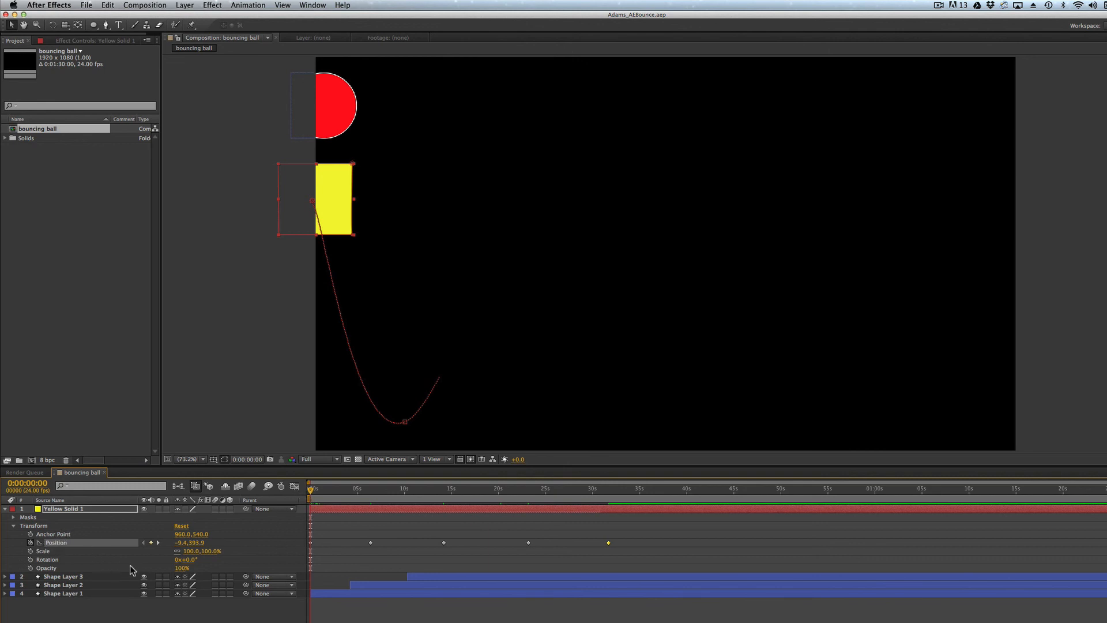
# - Set the yellow square's first rotation keyframe at 0:00:00:00 and move the current time to 0:00:31:20, near its last position keyframe
pyautogui.click(30, 560)
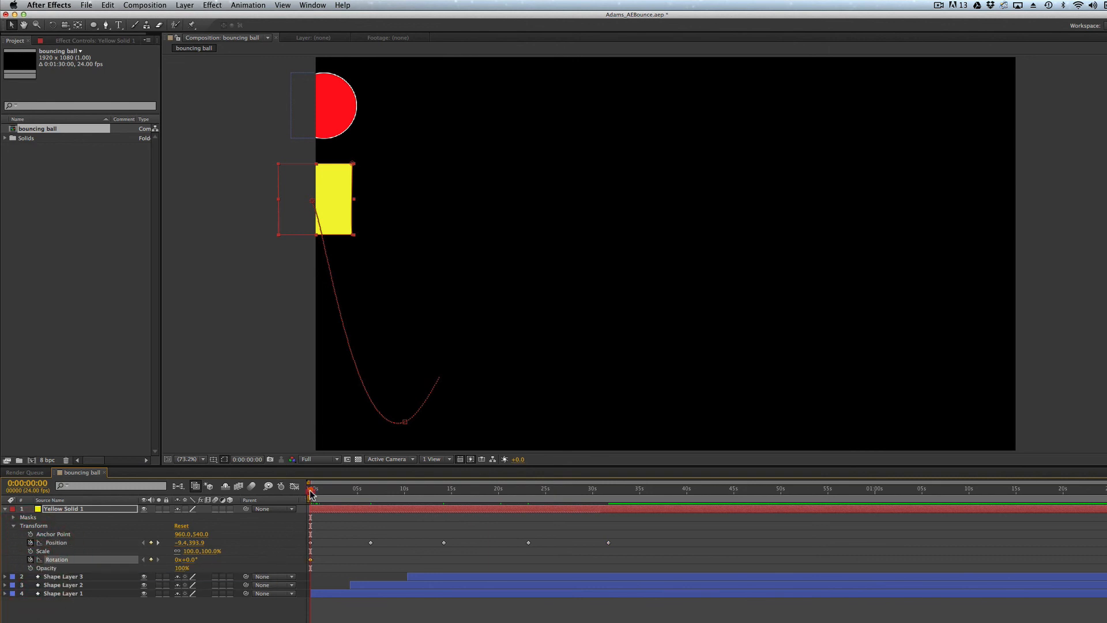
pyautogui.moveTo(309, 493); pyautogui.dragTo(610, 501)
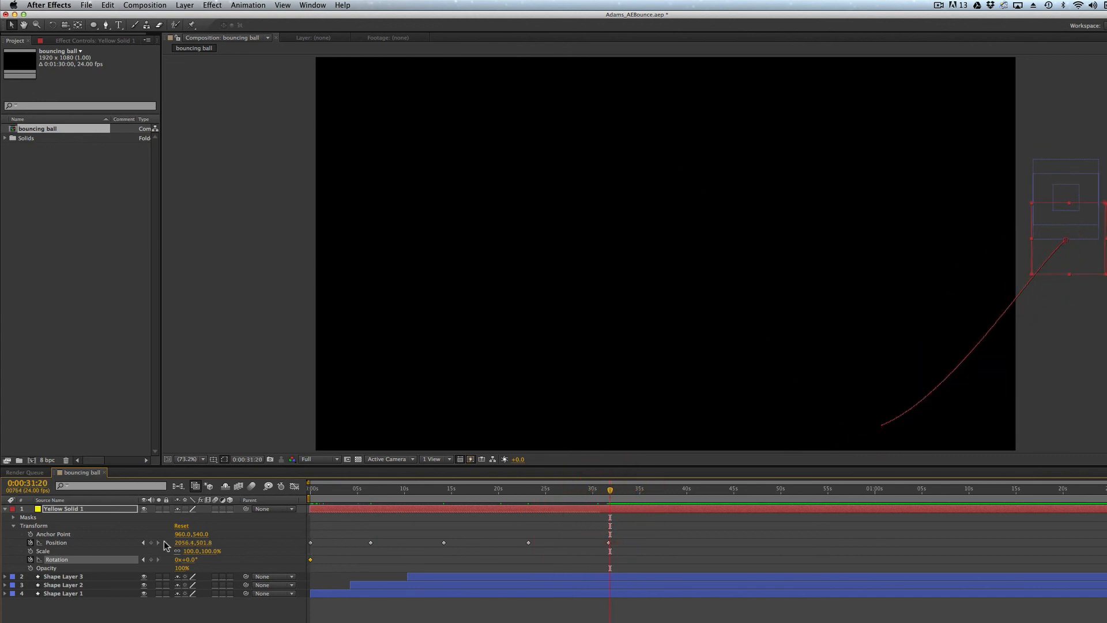